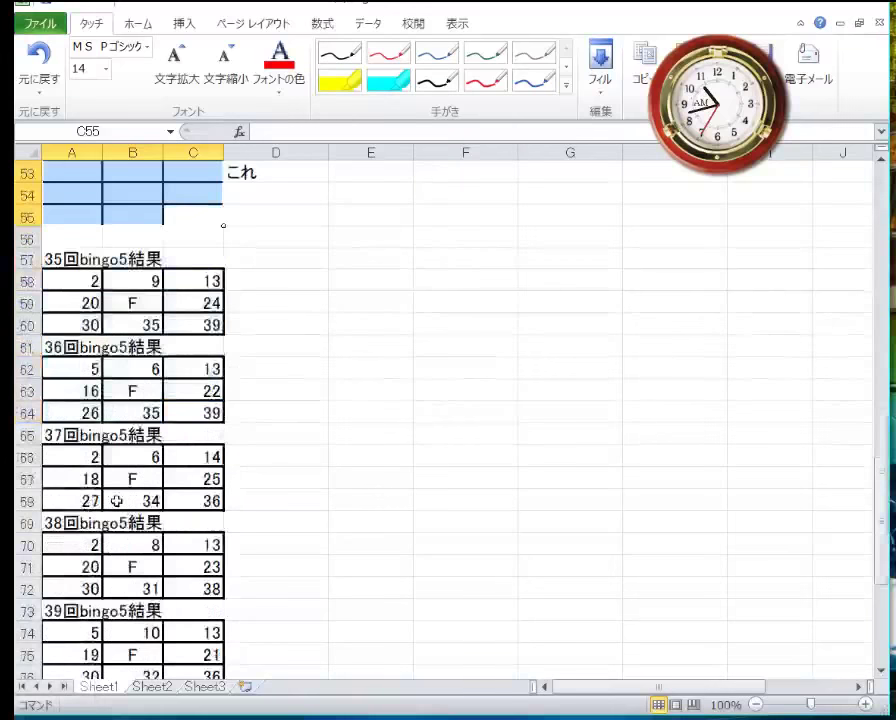
{"action": "scroll", "coordinate": [128, 480], "scroll_direction": "up", "scroll_amount": 2}
{"action": "left_click_drag", "start_coordinate": [22, 326], "coordinate": [28, 258]}
{"action": "right_click", "coordinate": [28, 258]}
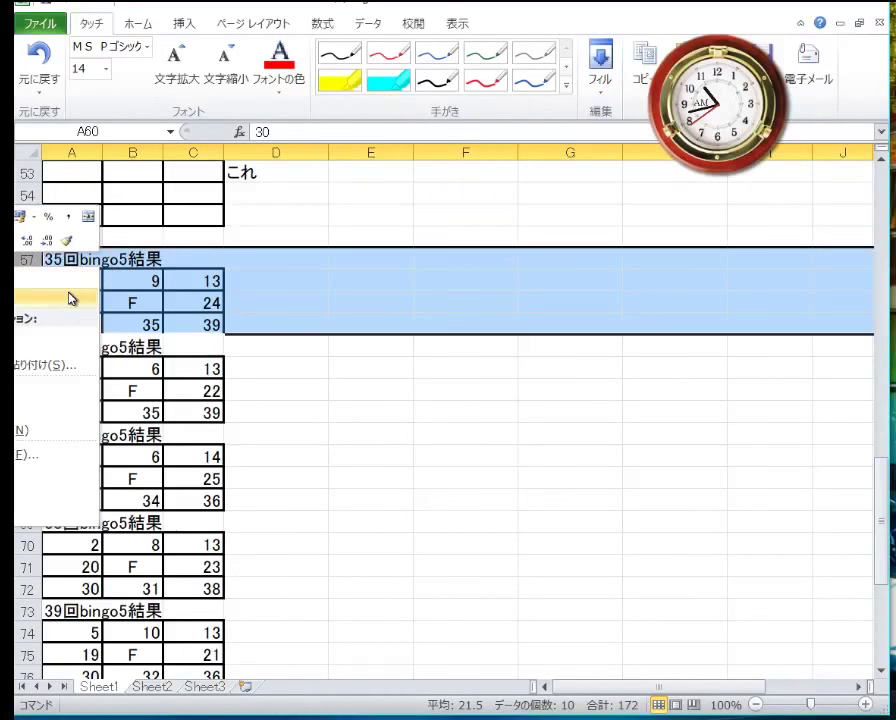
{"action": "left_click", "coordinate": [68, 296]}
{"action": "scroll", "coordinate": [70, 348], "scroll_direction": "down", "scroll_amount": 4}
{"action": "scroll", "coordinate": [70, 348], "scroll_direction": "down", "scroll_amount": 4}
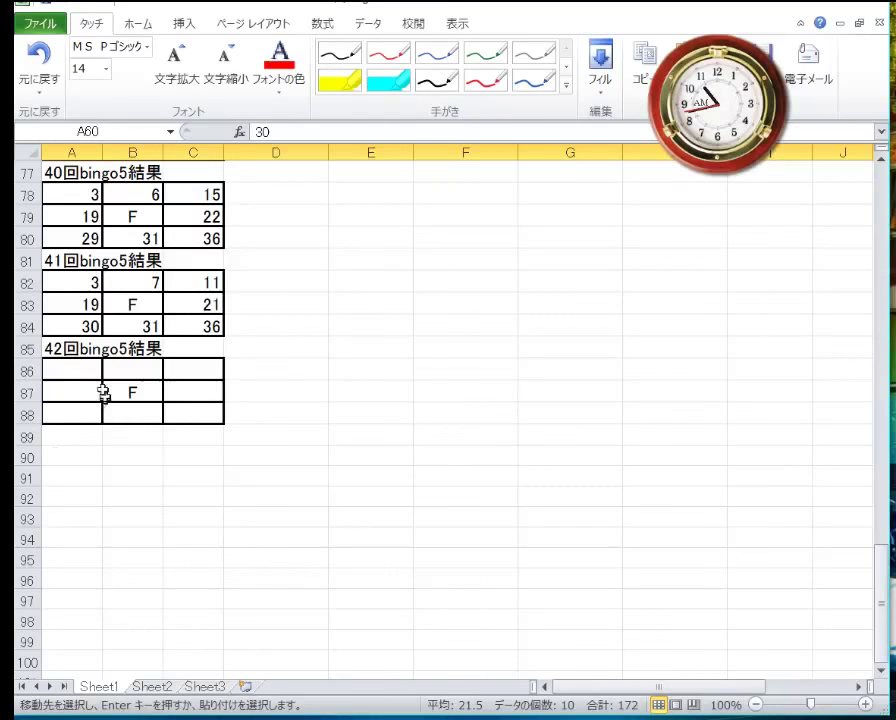
{"action": "left_click", "coordinate": [84, 375]}
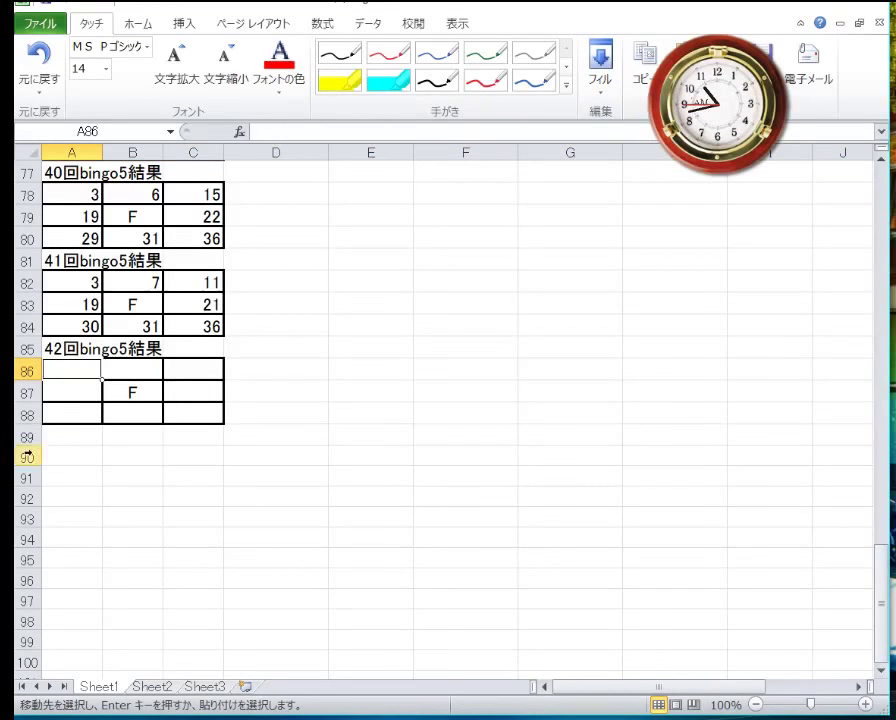
{"action": "left_click", "coordinate": [126, 456]}
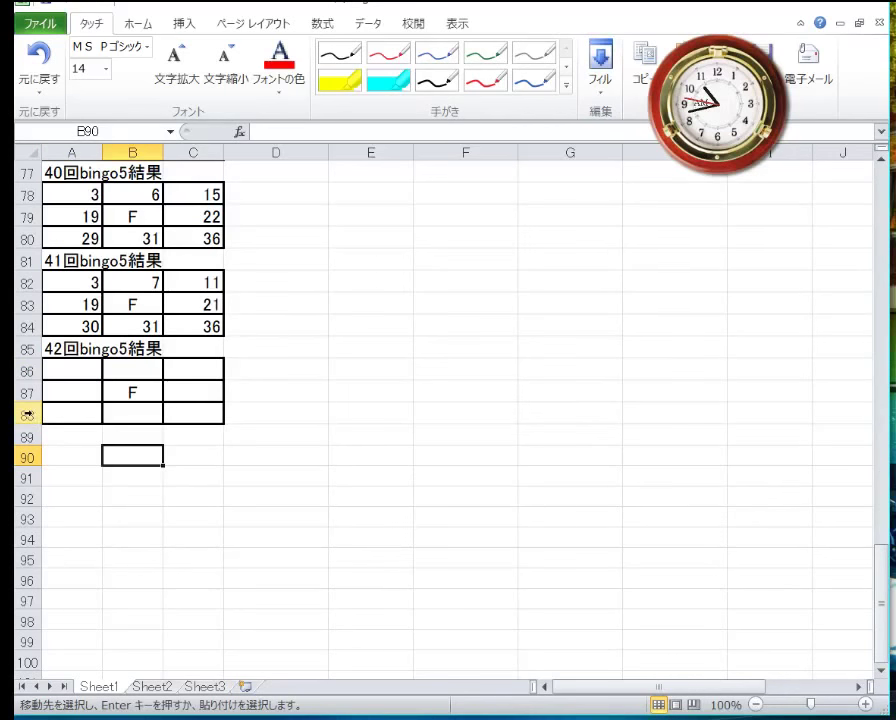
- Copy the 42回bingo5結果 block in rows 85 to 88 and paste it directly below, starting at row 89
{"action": "left_click_drag", "start_coordinate": [27, 414], "coordinate": [27, 348]}
{"action": "right_click", "coordinate": [118, 384]}
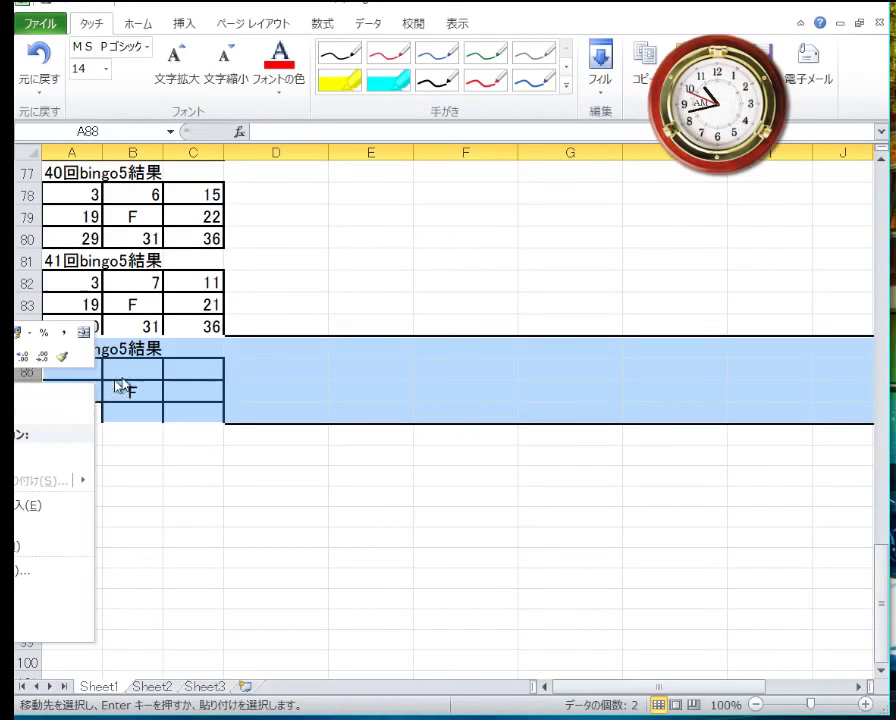
{"action": "left_click", "coordinate": [76, 413]}
{"action": "left_click", "coordinate": [24, 437]}
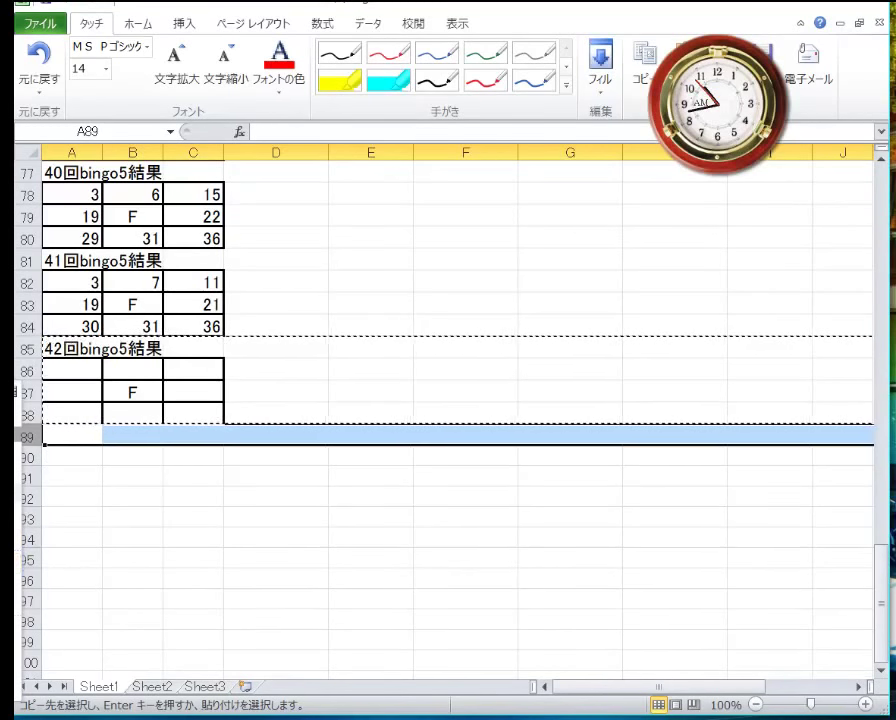
{"action": "key", "text": "ctrl+v"}
- Change the heading of the pasted block in A89 to 43回bingo5結果
{"action": "double_click", "coordinate": [78, 437]}
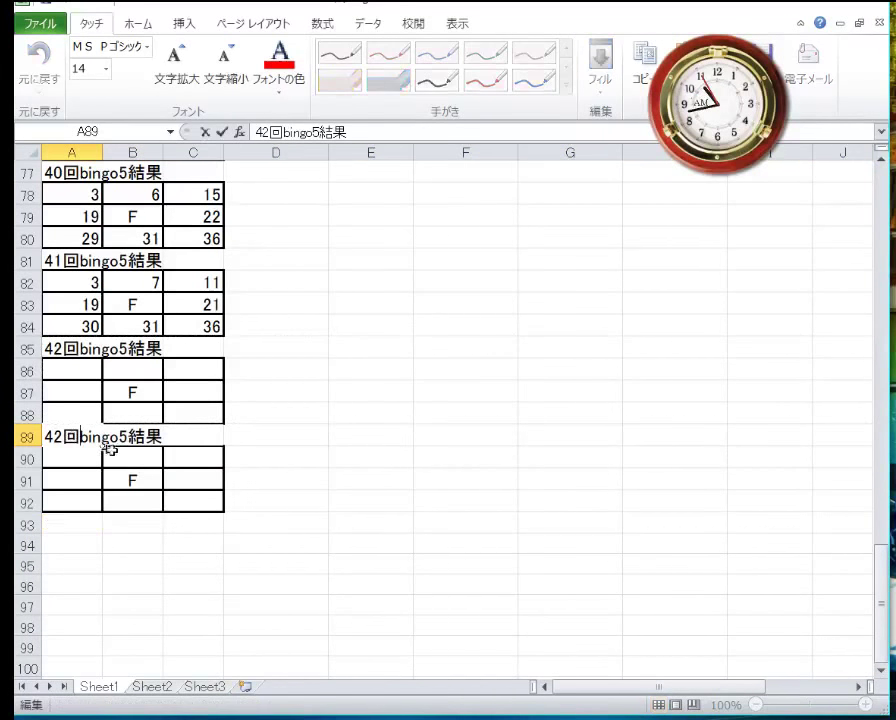
{"action": "key", "text": "BackSpace"}
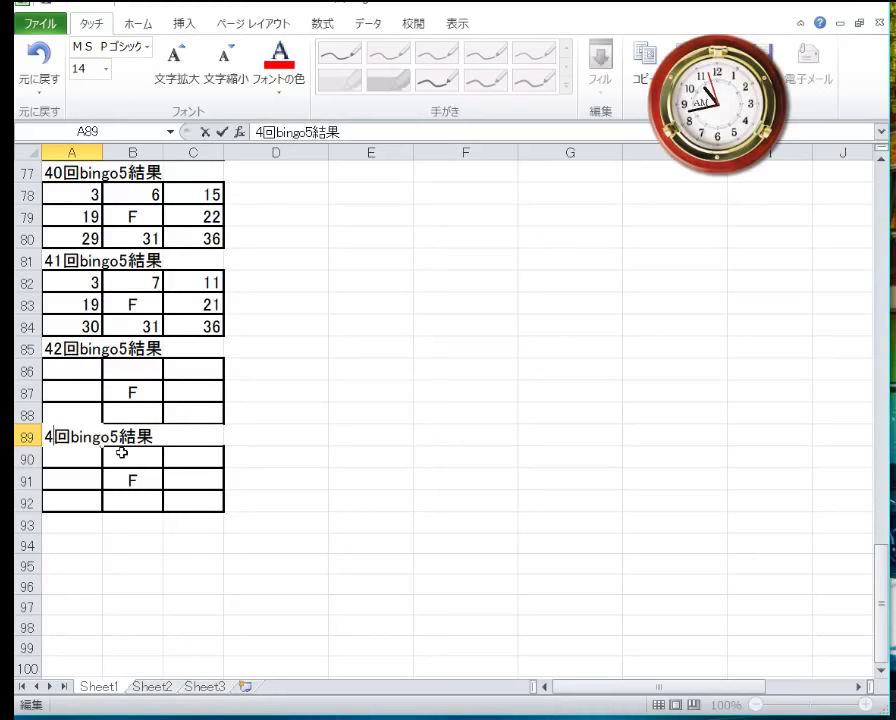
{"action": "type", "text": "3"}
{"action": "key", "text": "Return"}
- Check the draw 42 numbers on the BINGO5 past results page in the browser, and return to the worksheet
{"action": "key", "text": "Up"}
{"action": "key", "text": "Up"}
{"action": "key", "text": "Up"}
{"action": "key", "text": "Up"}
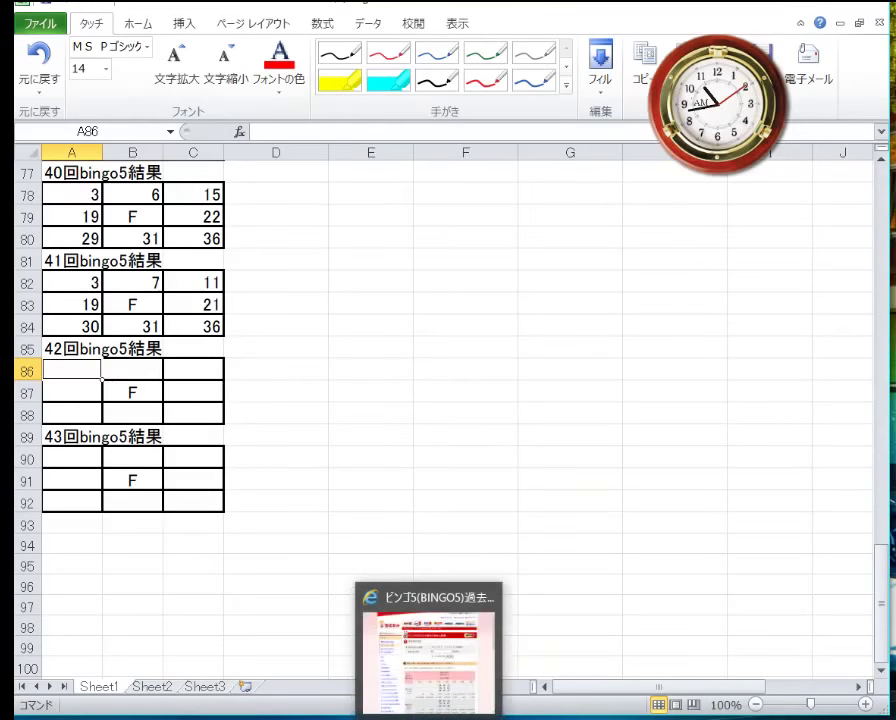
{"action": "left_click", "coordinate": [467, 698]}
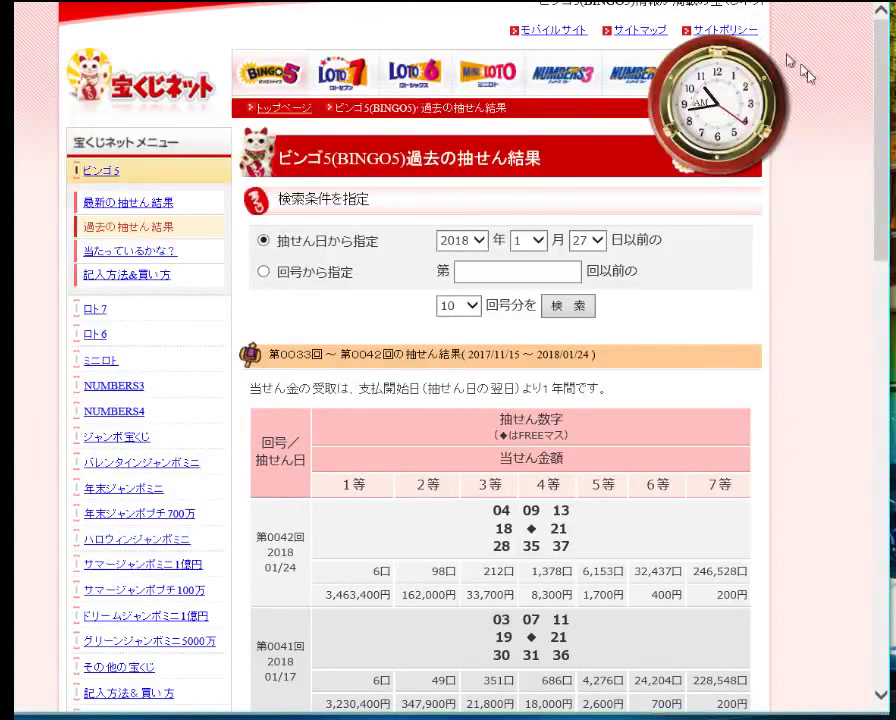
{"action": "key", "text": "alt+Tab"}
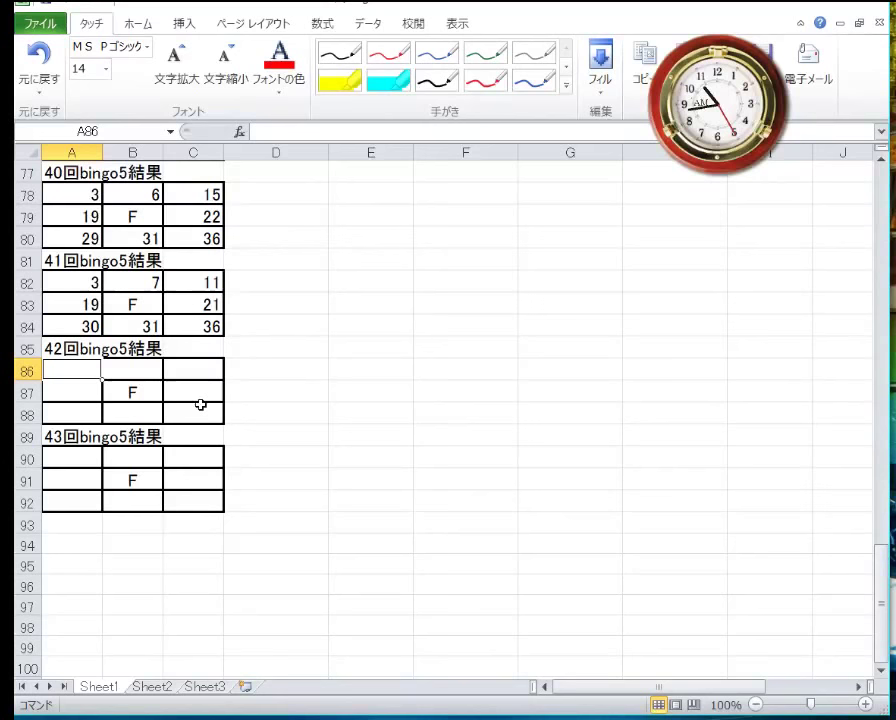
- Enter 4, 9 and 13 in cells A86 to C86 as the first row of the 42回 grid
{"action": "type", "text": "4"}
{"action": "key", "text": "Tab"}
{"action": "key", "text": "Tab"}
{"action": "type", "text": "9"}
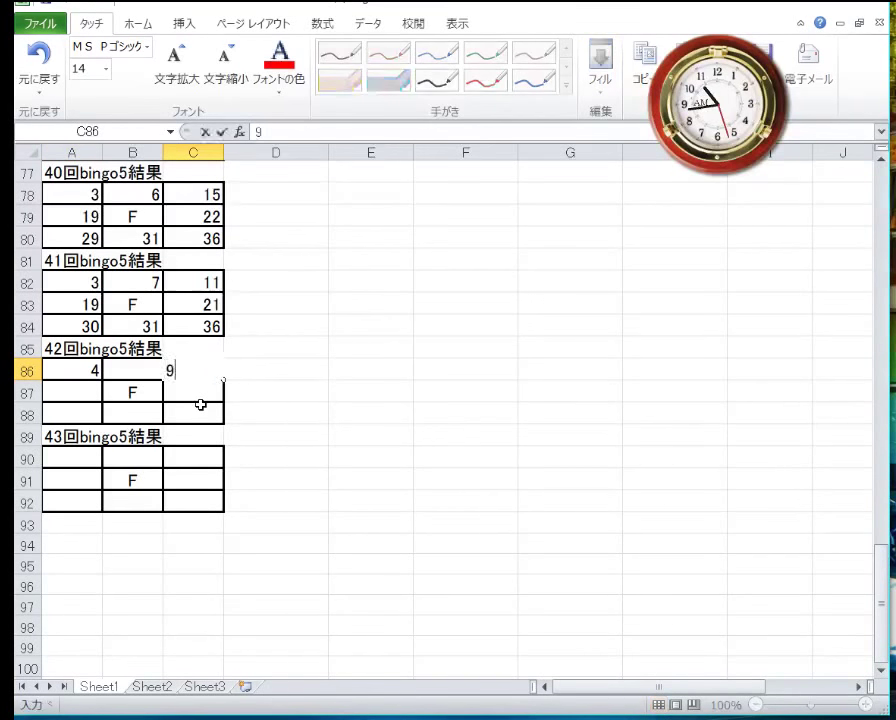
{"action": "key", "text": "Tab"}
{"action": "key", "text": "Left"}
{"action": "key", "text": "Left"}
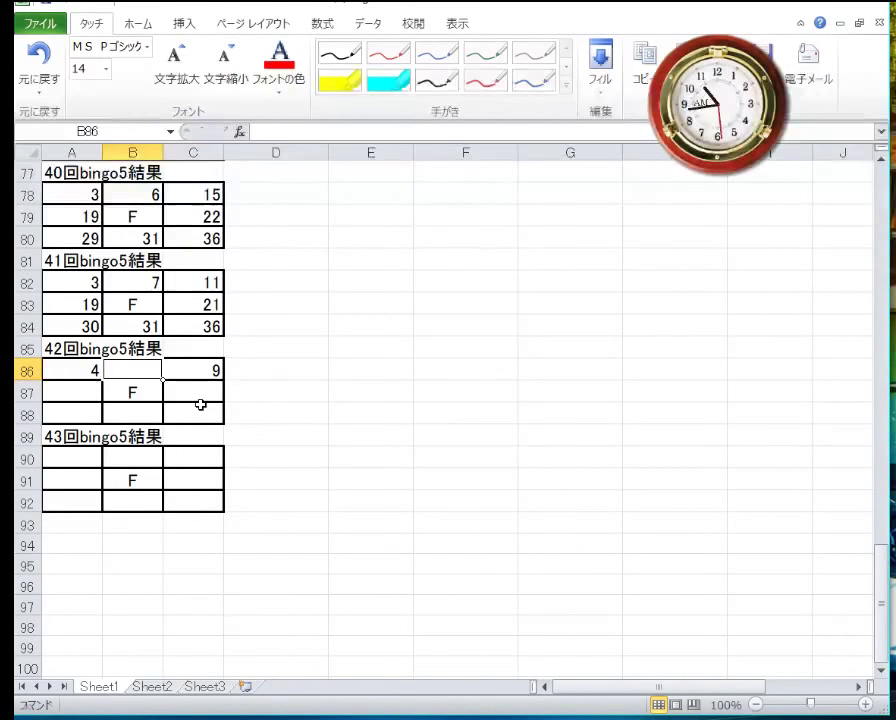
{"action": "type", "text": "9"}
{"action": "key", "text": "Tab"}
{"action": "type", "text": "1"}
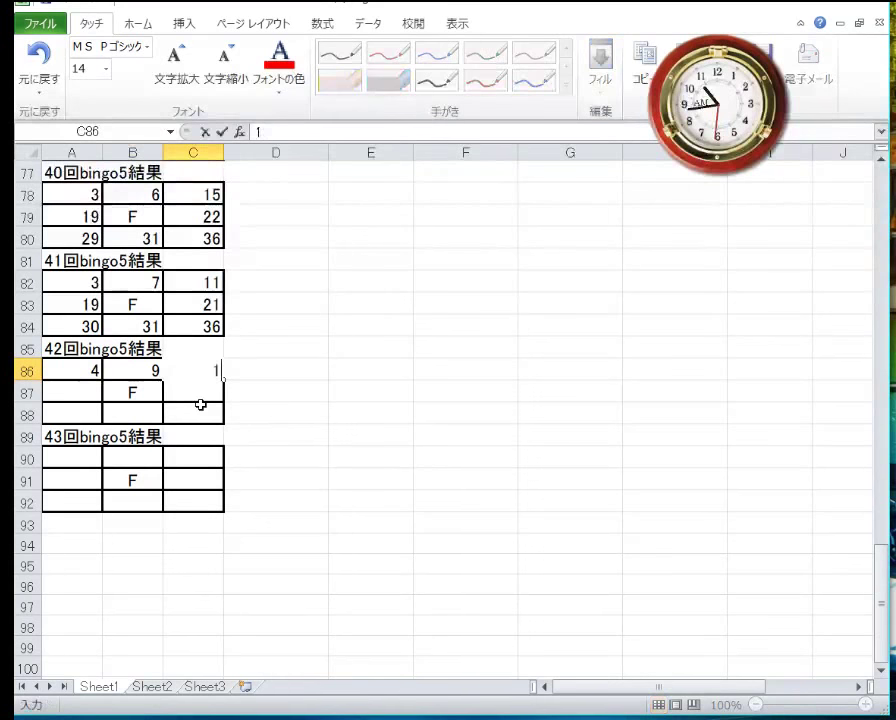
{"action": "key", "text": "Down"}
- Enter 18 in A87 and 21 in C87, on either side of the F in the 42回 grid
{"action": "key", "text": "Down"}
{"action": "key", "text": "Right"}
{"action": "key", "text": "Left"}
{"action": "key", "text": "Left"}
{"action": "key", "text": "Left"}
{"action": "key", "text": "Up"}
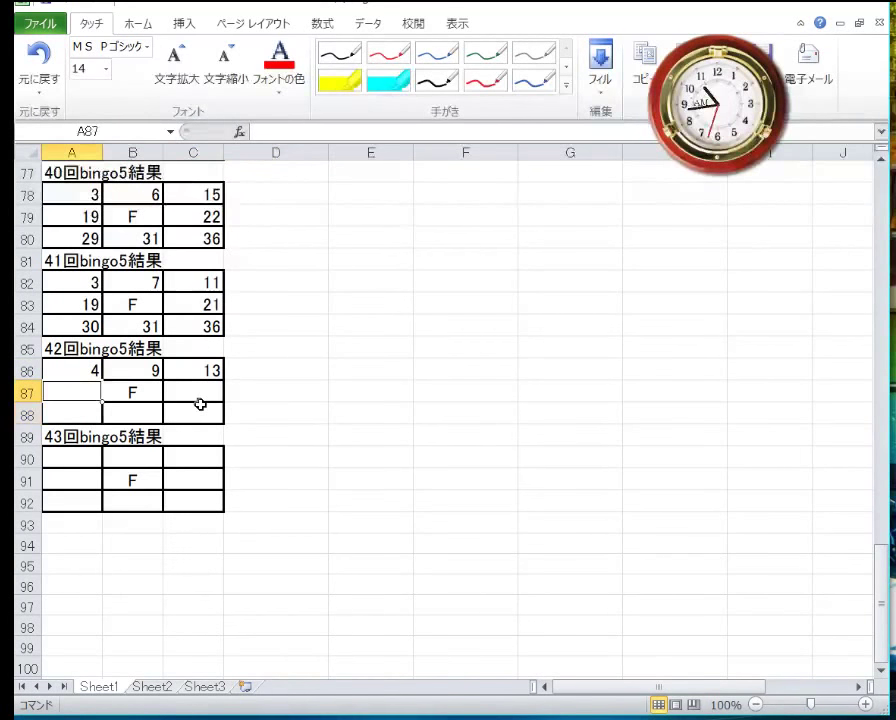
{"action": "type", "text": "18"}
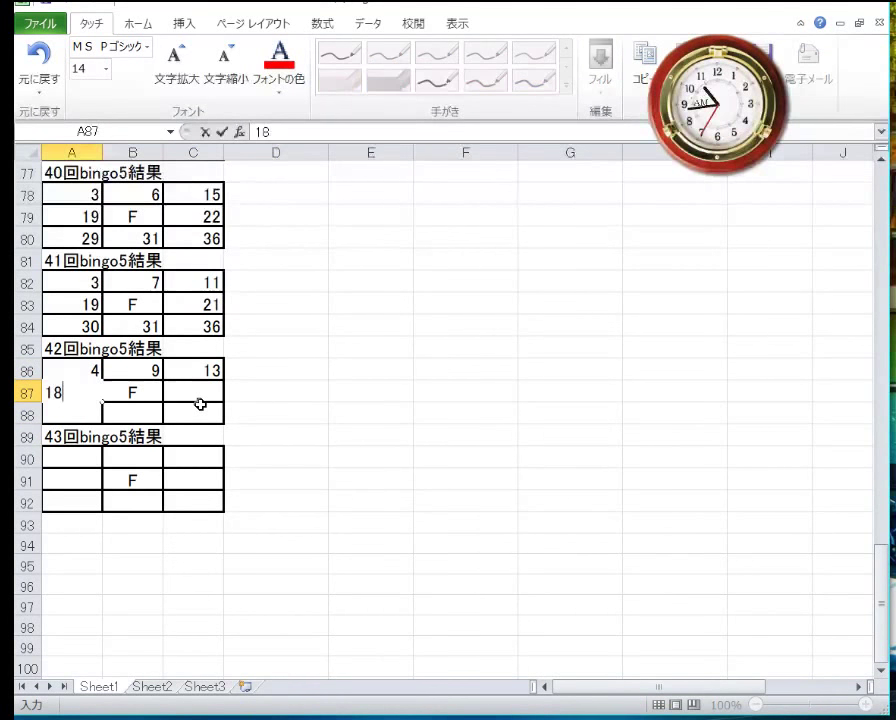
{"action": "key", "text": "Right"}
{"action": "key", "text": "Right"}
{"action": "type", "text": "21"}
{"action": "key", "text": "Return"}
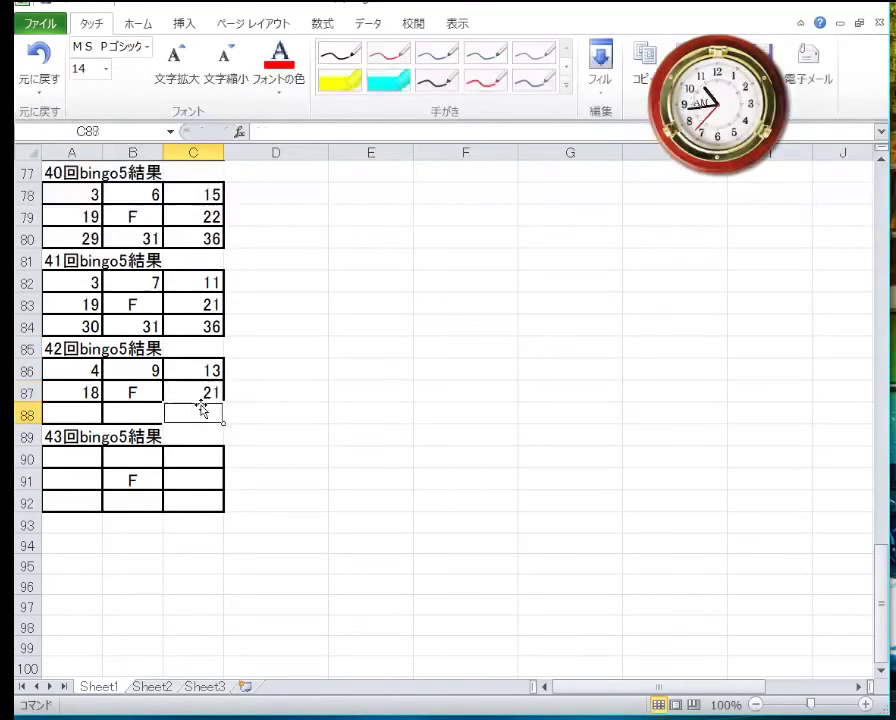
- Enter 28, 35 and 37 in cells A88 to C88 as the last row of the 42回 grid
{"action": "key", "text": "Left"}
{"action": "key", "text": "Left"}
{"action": "type", "text": "28"}
{"action": "key", "text": "Right"}
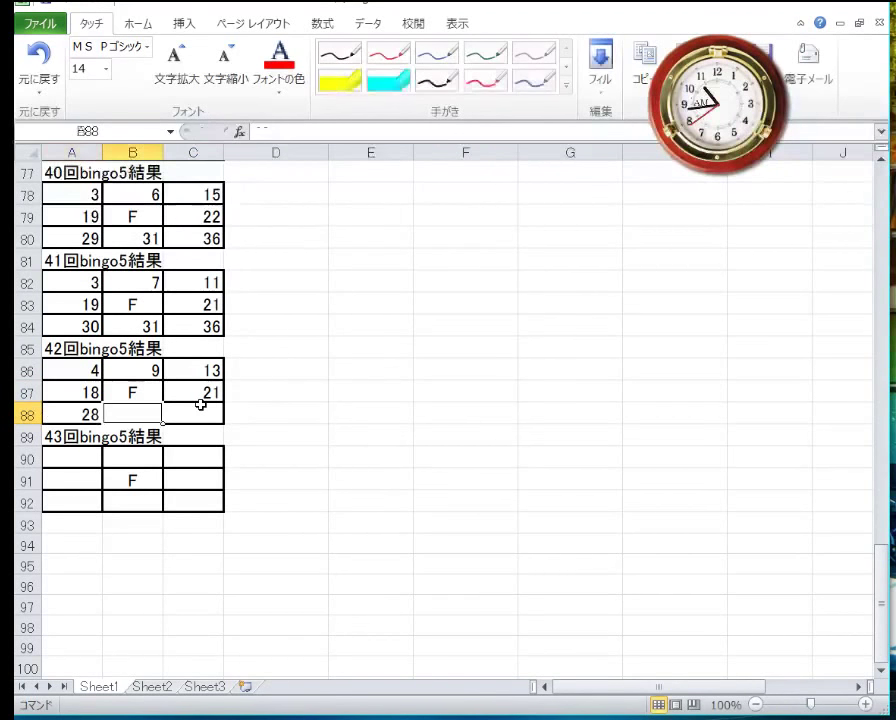
{"action": "type", "text": "35"}
{"action": "key", "text": "Right"}
{"action": "type", "text": "37"}
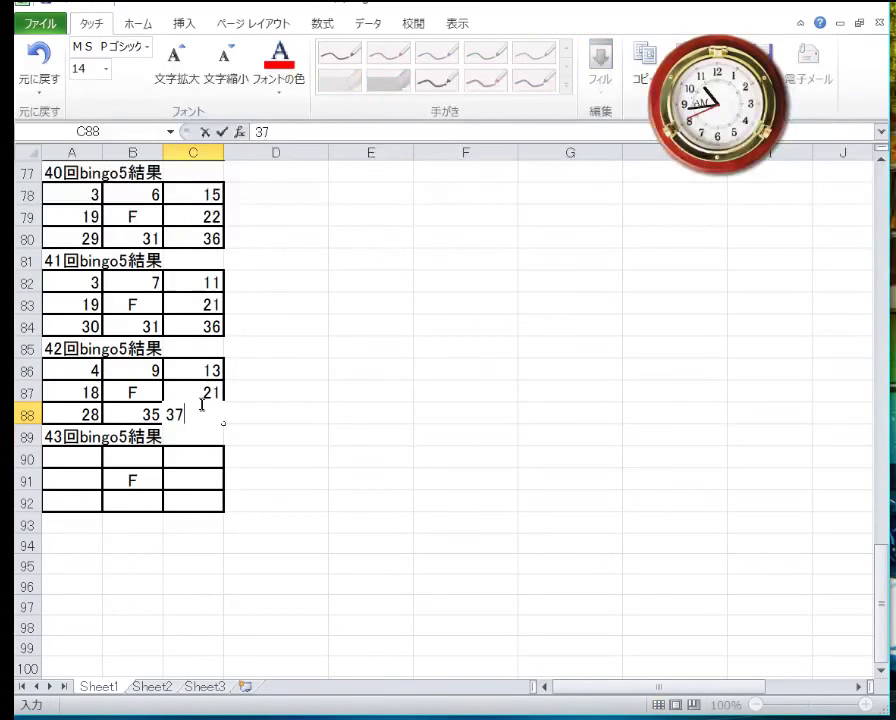
{"action": "key", "text": "Return"}
- Delete rows 57 to 60 containing the 35回bingo5結果 block
{"action": "key", "text": "Up"}
{"action": "key", "text": "Up"}
{"action": "key", "text": "Up"}
{"action": "key", "text": "Up"}
{"action": "key", "text": "Up"}
{"action": "key", "text": "Up"}
{"action": "key", "text": "Up"}
{"action": "key", "text": "Up"}
{"action": "key", "text": "Up"}
{"action": "key", "text": "Up"}
{"action": "key", "text": "Up"}
{"action": "key", "text": "Up"}
{"action": "key", "text": "Up"}
{"action": "key", "text": "Up"}
{"action": "key", "text": "Up"}
{"action": "key", "text": "Up"}
{"action": "key", "text": "Up"}
{"action": "key", "text": "Up"}
{"action": "key", "text": "Up"}
{"action": "key", "text": "Up"}
{"action": "key", "text": "Up"}
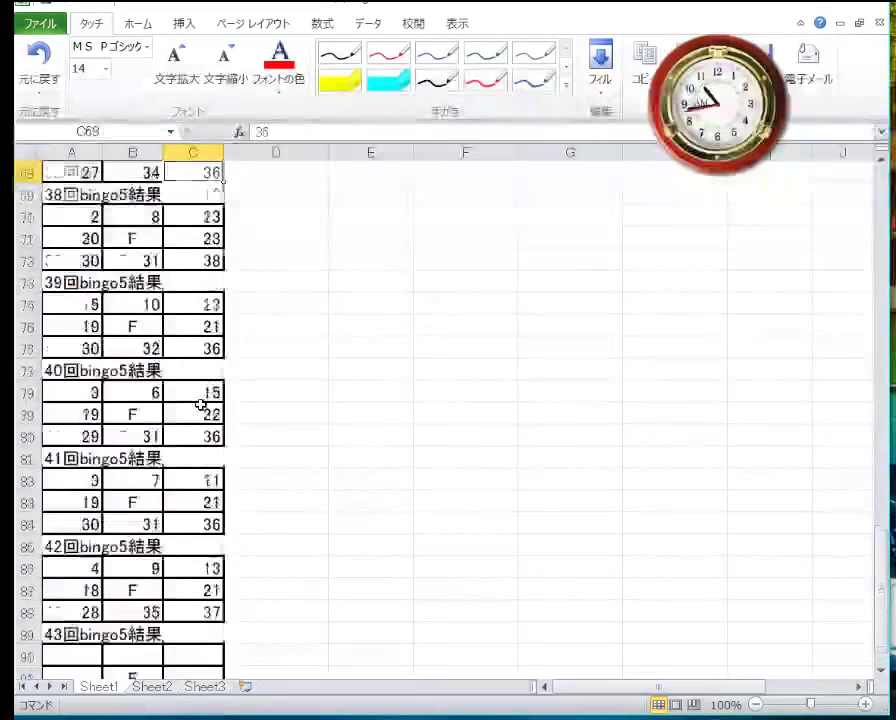
{"action": "key", "text": "Up"}
{"action": "key", "text": "Up"}
{"action": "key", "text": "Up"}
{"action": "key", "text": "Up"}
{"action": "key", "text": "Up"}
{"action": "key", "text": "Up"}
{"action": "key", "text": "Up"}
{"action": "key", "text": "Up"}
{"action": "key", "text": "Up"}
{"action": "key", "text": "Up"}
{"action": "key", "text": "Up"}
{"action": "key", "text": "Up"}
{"action": "key", "text": "Up"}
{"action": "key", "text": "Up"}
{"action": "key", "text": "Up"}
{"action": "key", "text": "Up"}
{"action": "key", "text": "Up"}
{"action": "key", "text": "Up"}
{"action": "key", "text": "Up"}
{"action": "key", "text": "Up"}
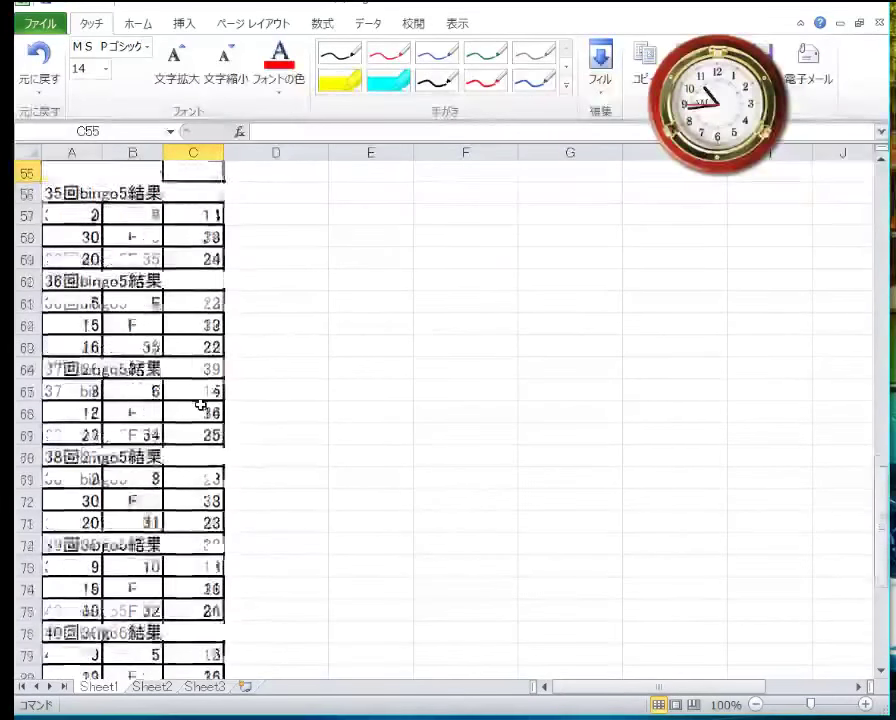
{"action": "key", "text": "Down"}
{"action": "key", "text": "Down"}
{"action": "key", "text": "Down"}
{"action": "key", "text": "Down"}
{"action": "key", "text": "Down"}
{"action": "key", "text": "Down"}
{"action": "key", "text": "Down"}
{"action": "key", "text": "Down"}
{"action": "key", "text": "Down"}
{"action": "key", "text": "Down"}
{"action": "key", "text": "Down"}
{"action": "key", "text": "Down"}
{"action": "key", "text": "Down"}
{"action": "key", "text": "Down"}
{"action": "key", "text": "Down"}
{"action": "key", "text": "Down"}
{"action": "key", "text": "Down"}
{"action": "key", "text": "Down"}
{"action": "key", "text": "Down"}
{"action": "key", "text": "Down"}
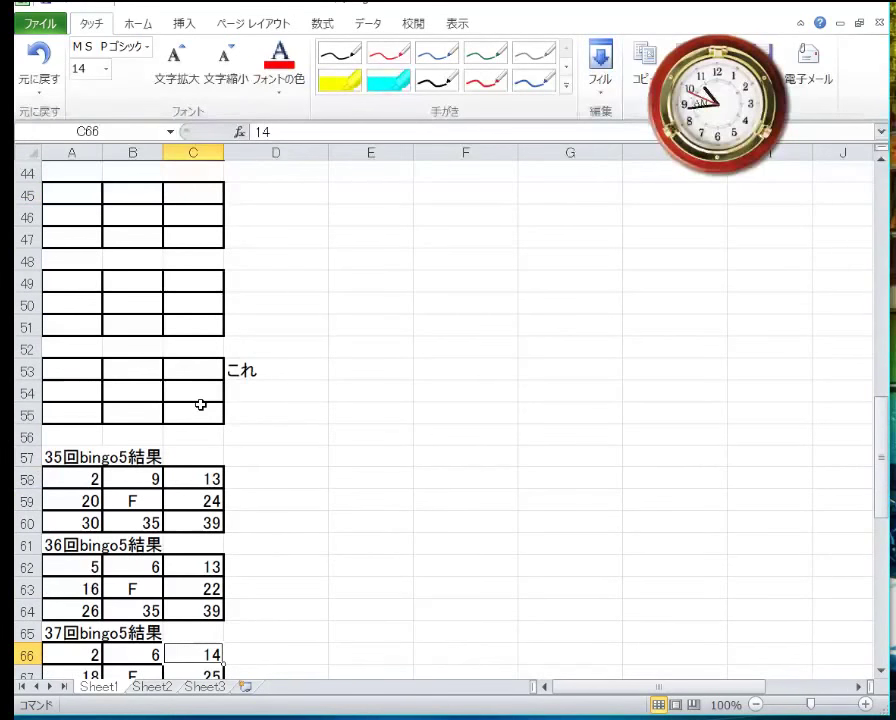
{"action": "left_click_drag", "start_coordinate": [17, 457], "coordinate": [20, 522]}
{"action": "right_click", "coordinate": [20, 522]}
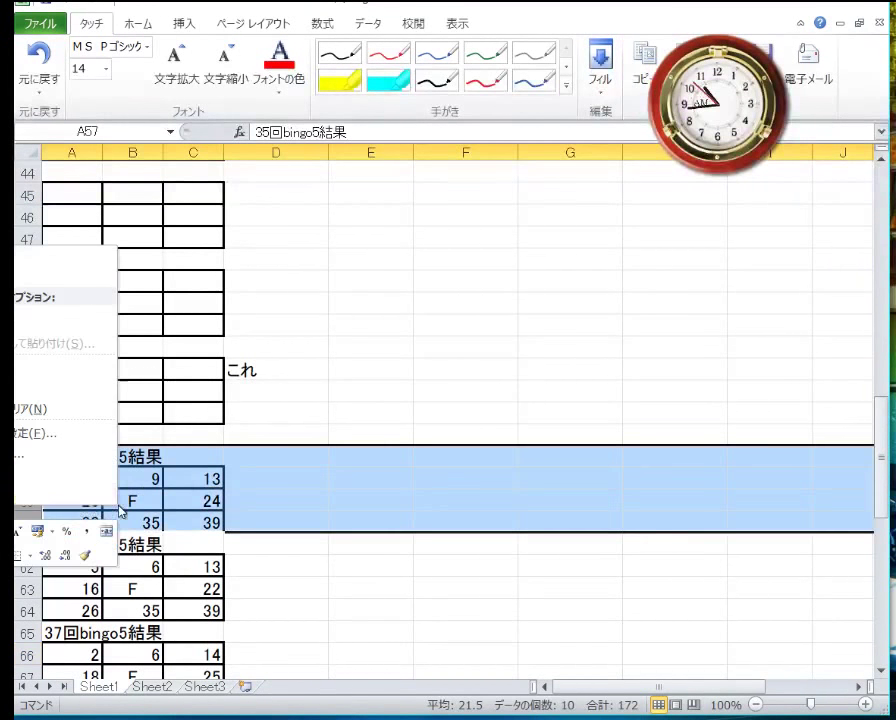
{"action": "left_click", "coordinate": [34, 388]}
{"action": "left_click", "coordinate": [294, 455]}
- Copy the F from B59 into the centre cells of the eight empty grids: B26, B30, B34, B38, B42, B46, B50 and B54
{"action": "scroll", "coordinate": [292, 488], "scroll_direction": "up", "scroll_amount": 15}
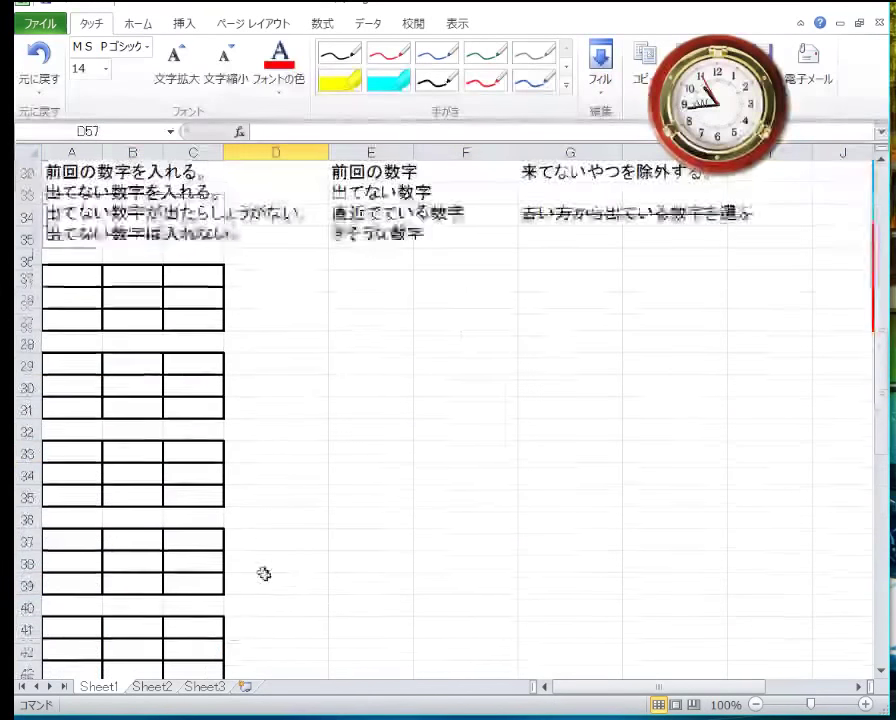
{"action": "scroll", "coordinate": [292, 580], "scroll_direction": "down", "scroll_amount": 12}
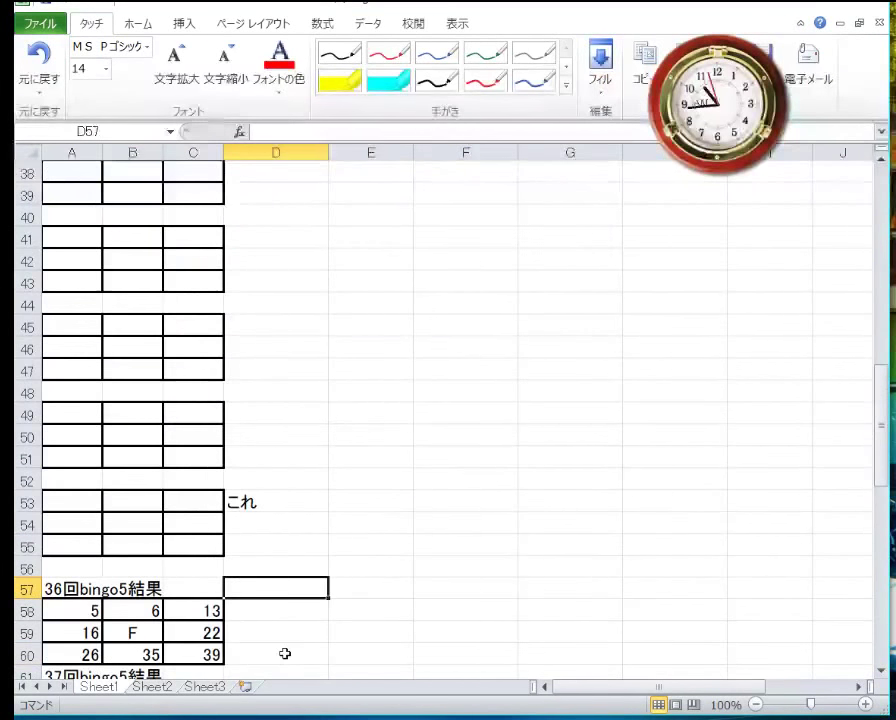
{"action": "right_click", "coordinate": [126, 628]}
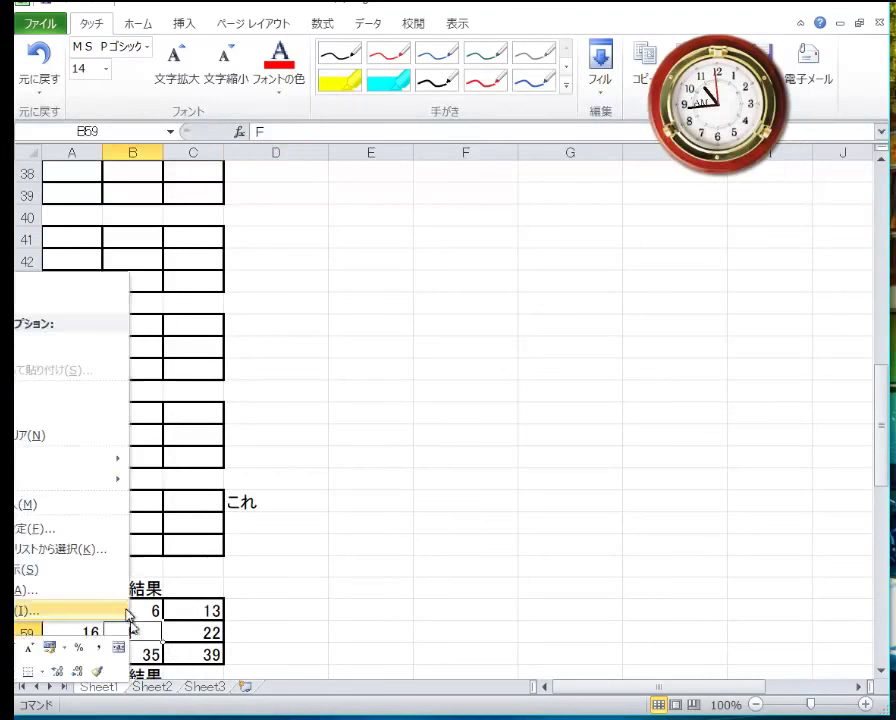
{"action": "left_click", "coordinate": [46, 303]}
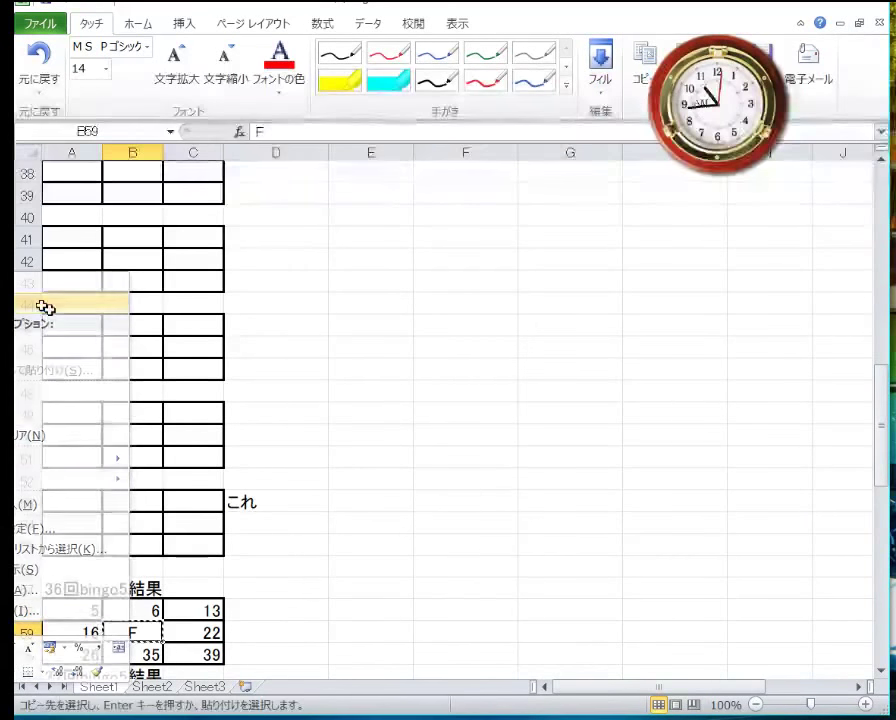
{"action": "left_click", "coordinate": [156, 527]}
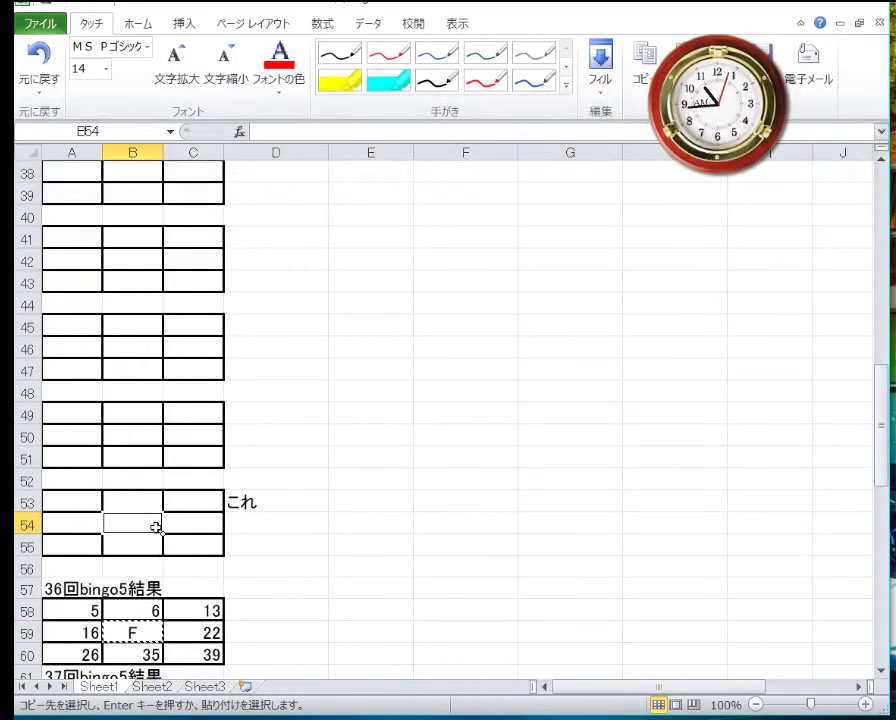
{"action": "left_click", "coordinate": [151, 437], "text": "ctrl"}
{"action": "left_click", "coordinate": [144, 352], "text": "ctrl"}
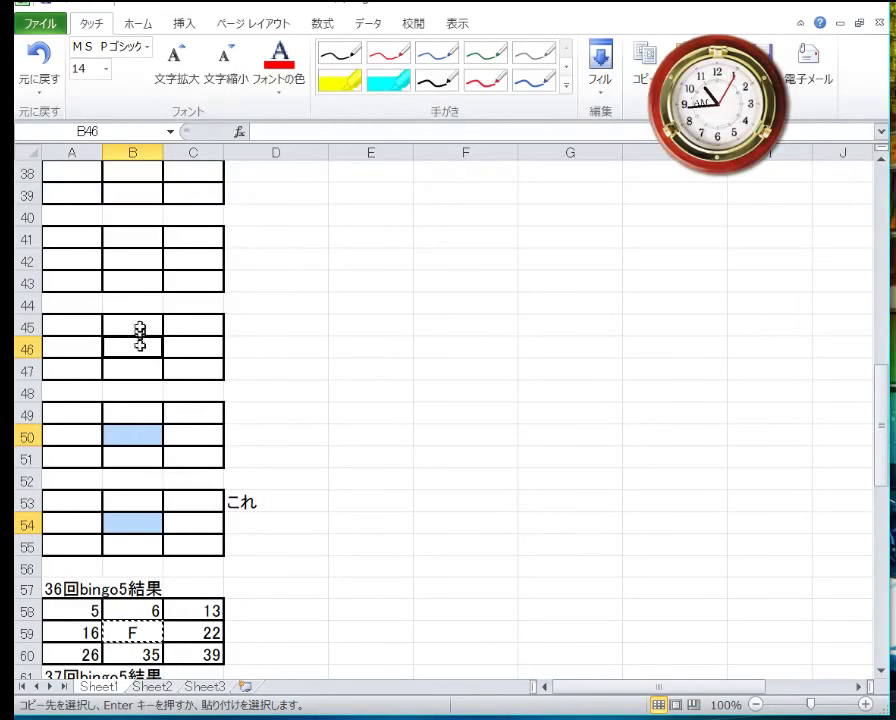
{"action": "left_click", "coordinate": [136, 262], "text": "ctrl"}
{"action": "scroll", "coordinate": [148, 362], "scroll_direction": "up", "scroll_amount": 3}
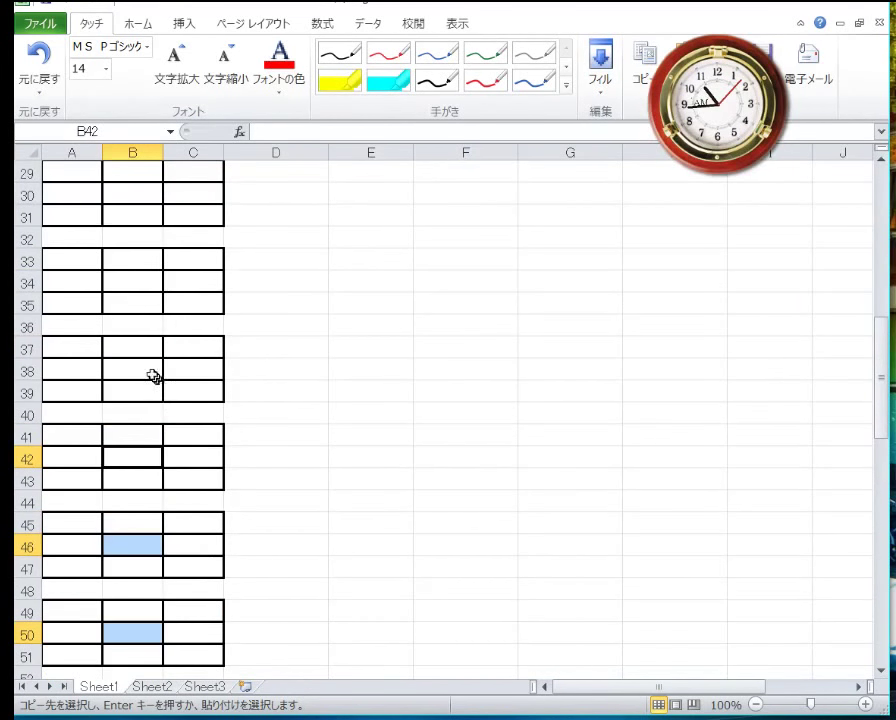
{"action": "left_click", "coordinate": [153, 376], "text": "ctrl"}
{"action": "left_click", "coordinate": [147, 280], "text": "ctrl"}
{"action": "scroll", "coordinate": [150, 300], "scroll_direction": "up", "scroll_amount": 3}
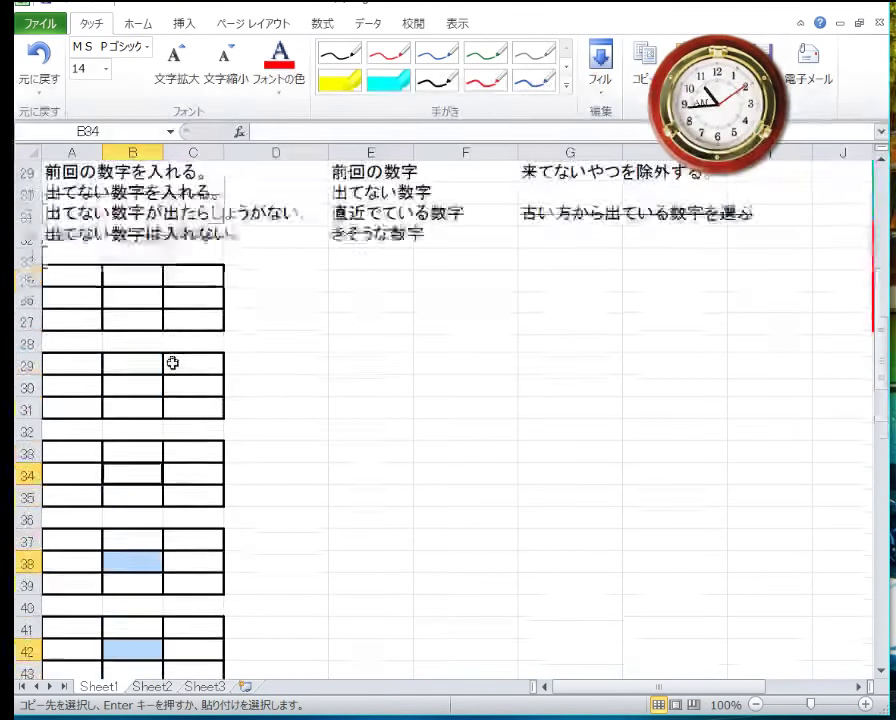
{"action": "left_click", "coordinate": [147, 381], "text": "ctrl"}
{"action": "left_click", "coordinate": [153, 298], "text": "ctrl"}
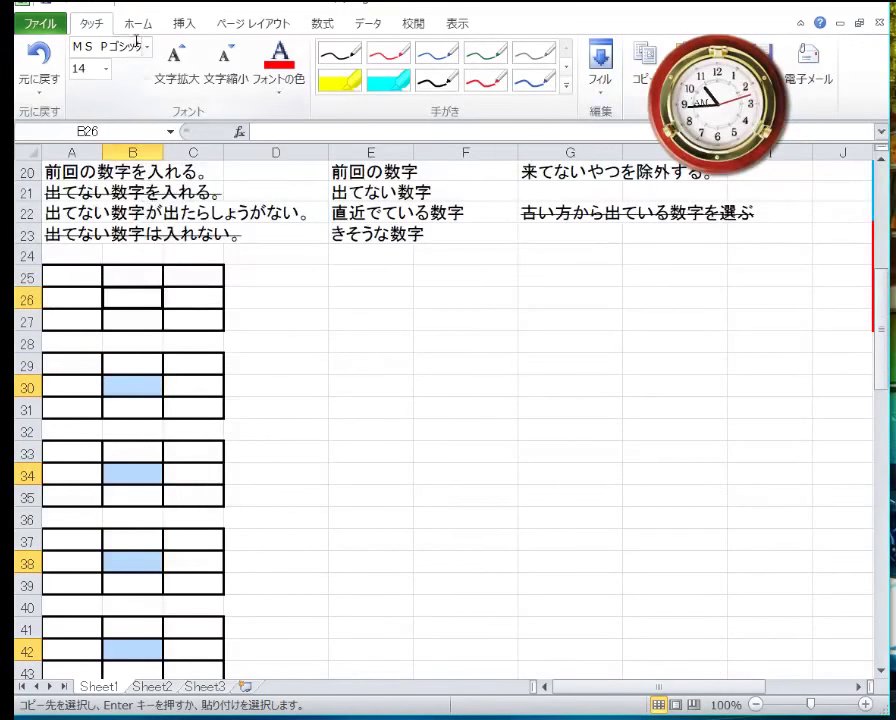
{"action": "right_click", "coordinate": [140, 299]}
{"action": "key", "text": "Escape"}
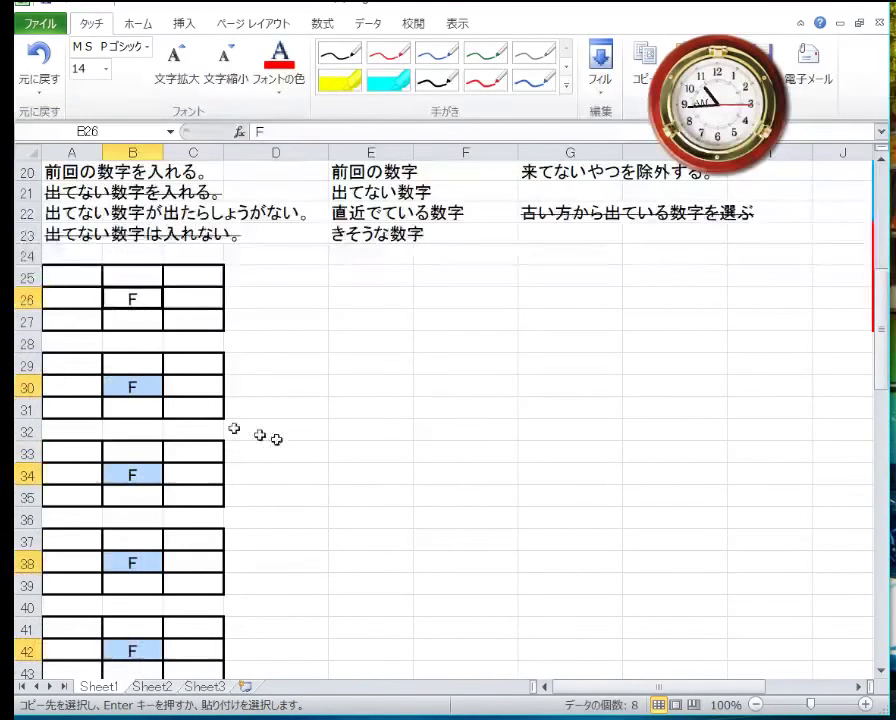
{"action": "left_click", "coordinate": [312, 446]}
- Try to delete the 32回 cells A3 to I3 with the remaining cells shifted left, and undo the deletion
{"action": "scroll", "coordinate": [300, 420], "scroll_direction": "up", "scroll_amount": 6}
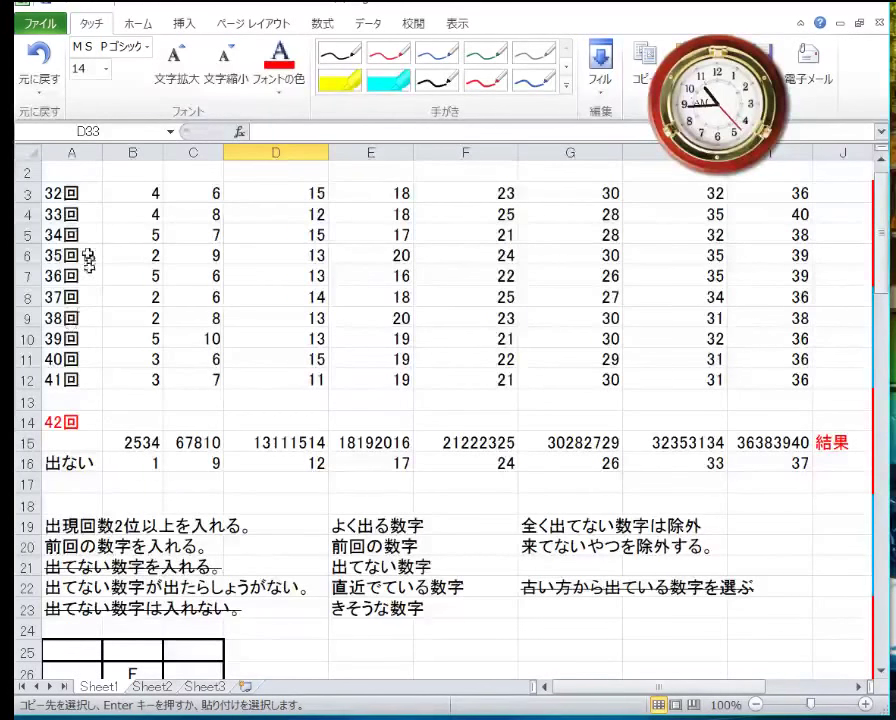
{"action": "left_click_drag", "start_coordinate": [70, 192], "coordinate": [800, 193]}
{"action": "right_click", "coordinate": [588, 192]}
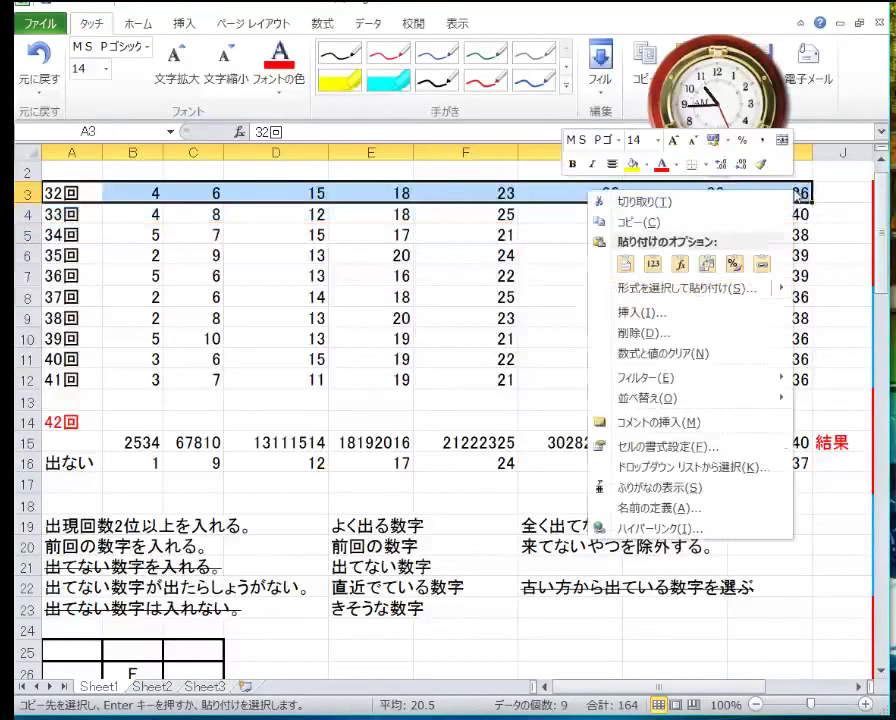
{"action": "left_click", "coordinate": [666, 333]}
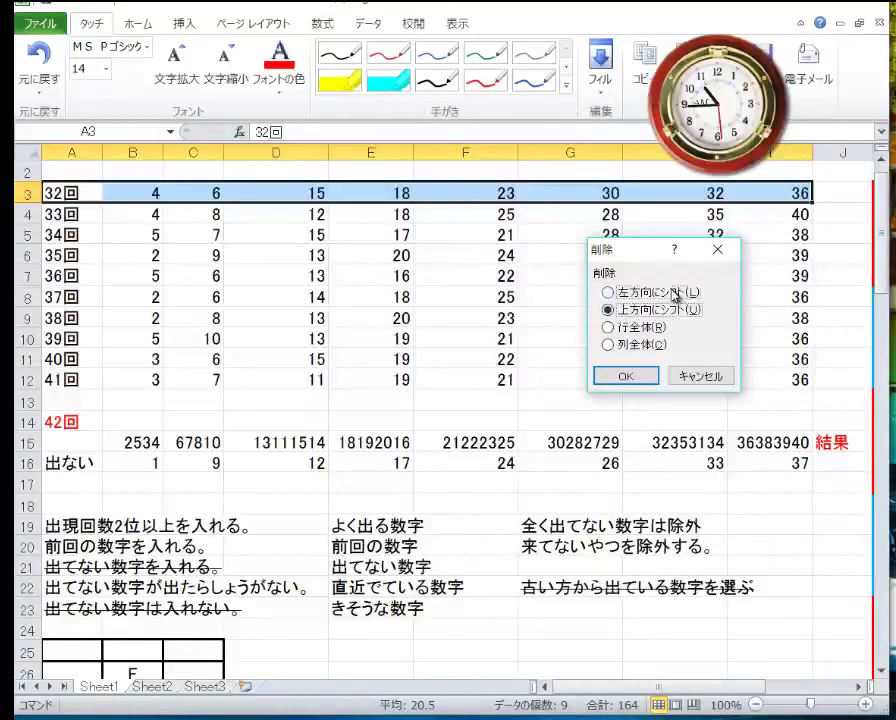
{"action": "left_click", "coordinate": [674, 292]}
{"action": "left_click", "coordinate": [636, 378]}
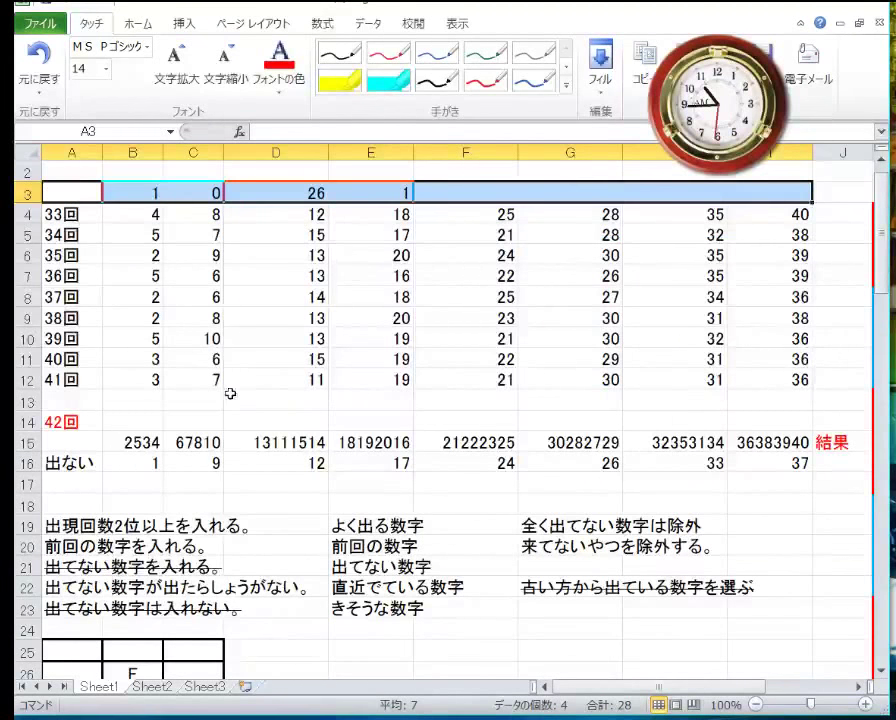
{"action": "left_click", "coordinate": [397, 357]}
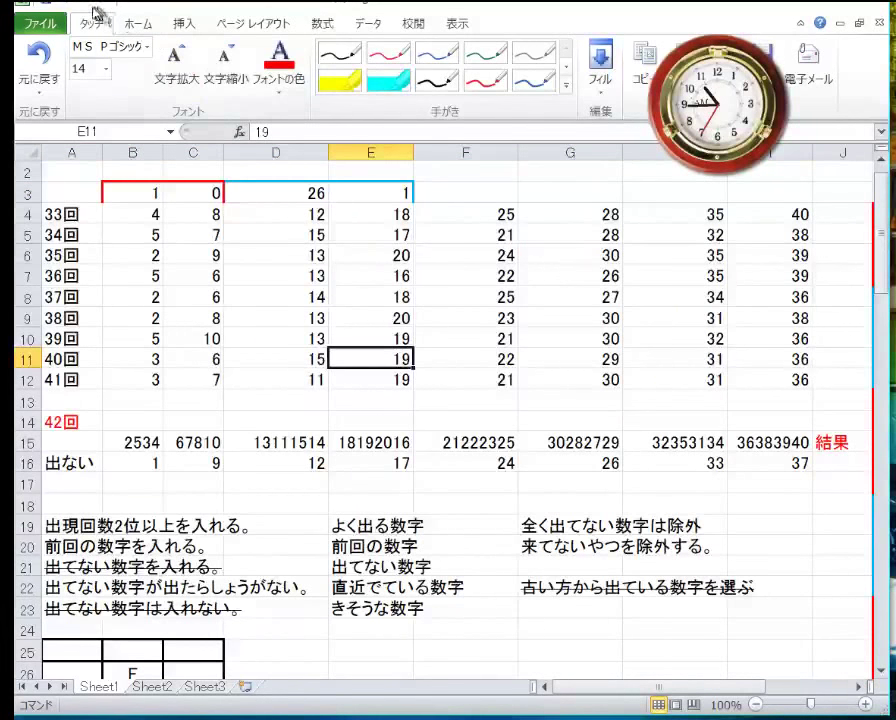
{"action": "left_click", "coordinate": [47, 7]}
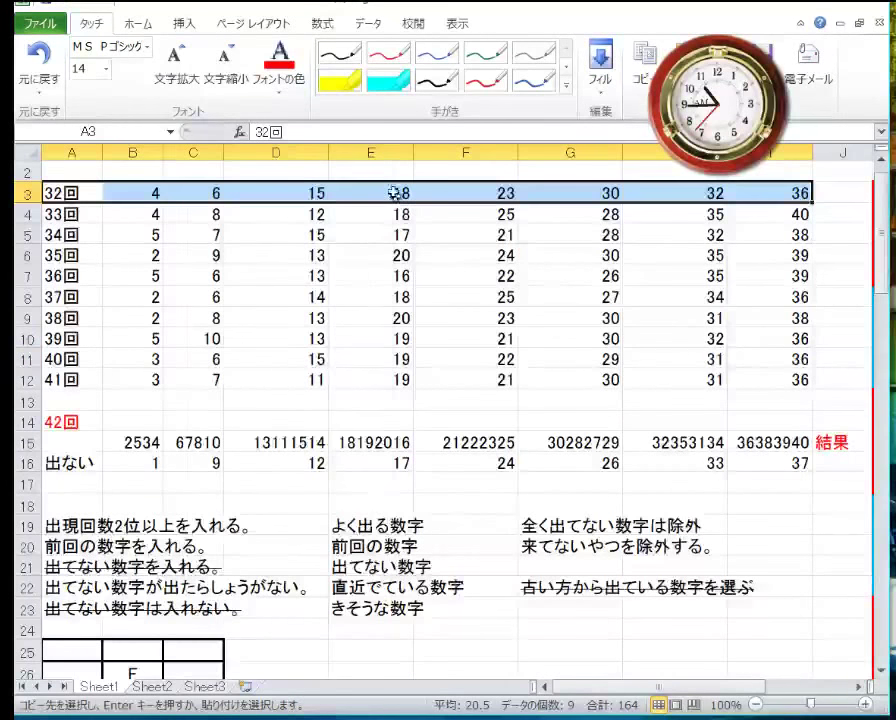
- Delete the 32回 cells A3 to I3, shifting the cells below up
{"action": "right_click", "coordinate": [189, 193]}
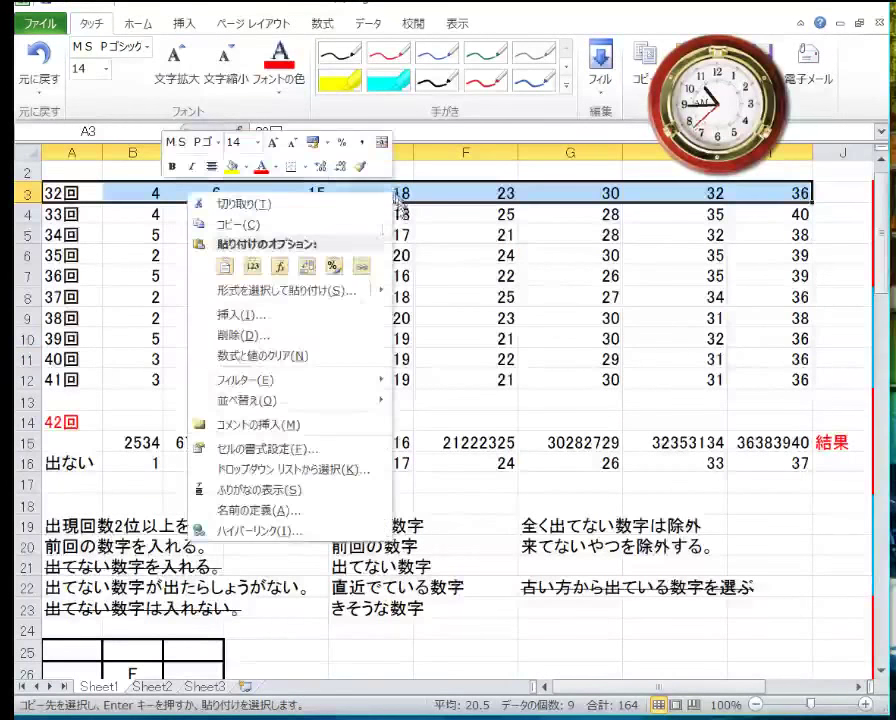
{"action": "left_click", "coordinate": [312, 336]}
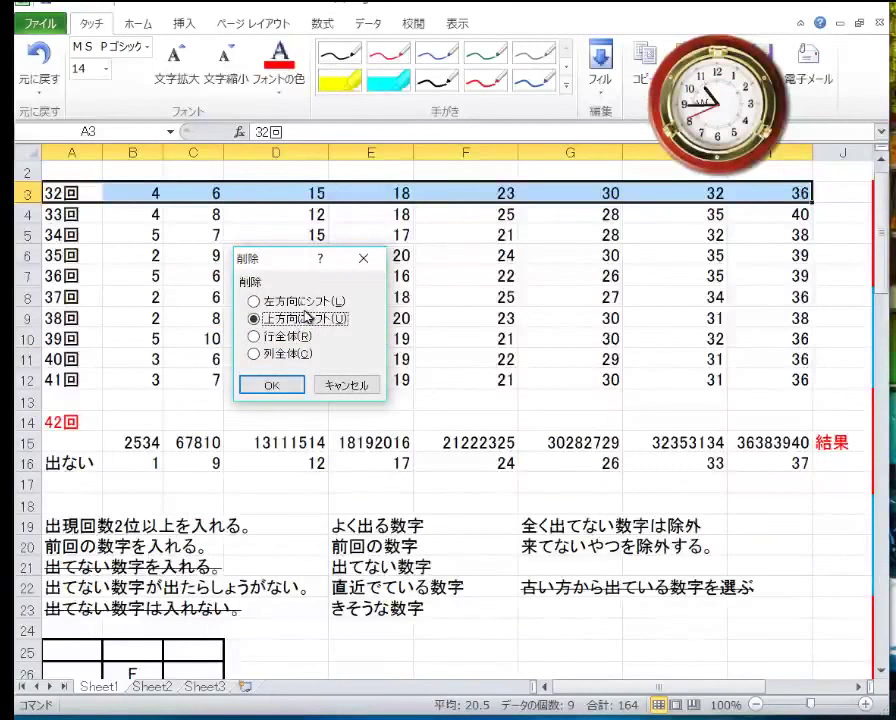
{"action": "left_click", "coordinate": [274, 385]}
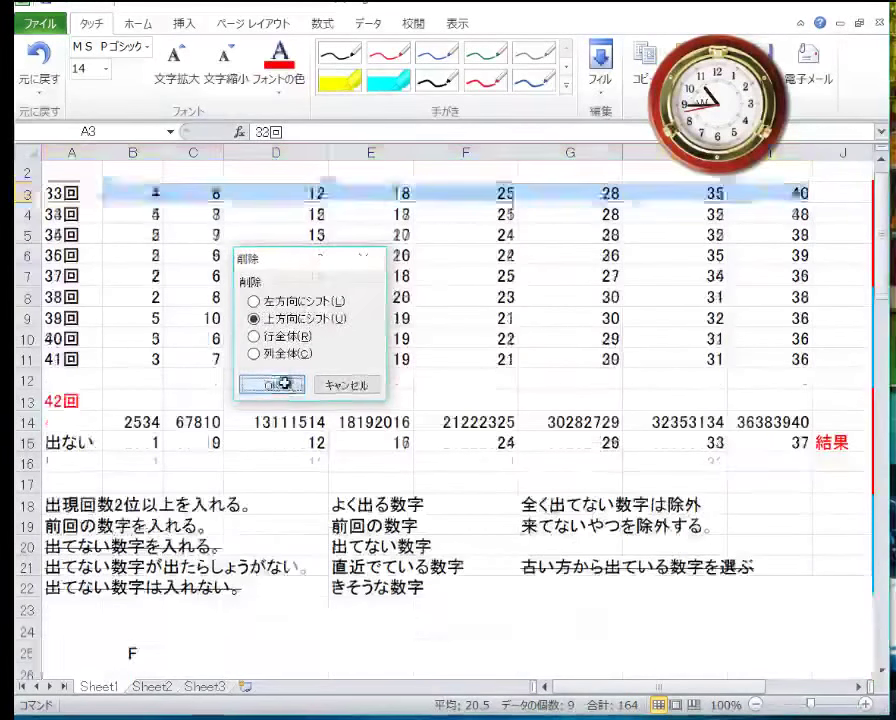
- Copy the red 42回 label from A13 and insert it as copied cells across A12 to I12, shifting the existing cells down
{"action": "left_click", "coordinate": [73, 400]}
{"action": "right_click", "coordinate": [73, 400]}
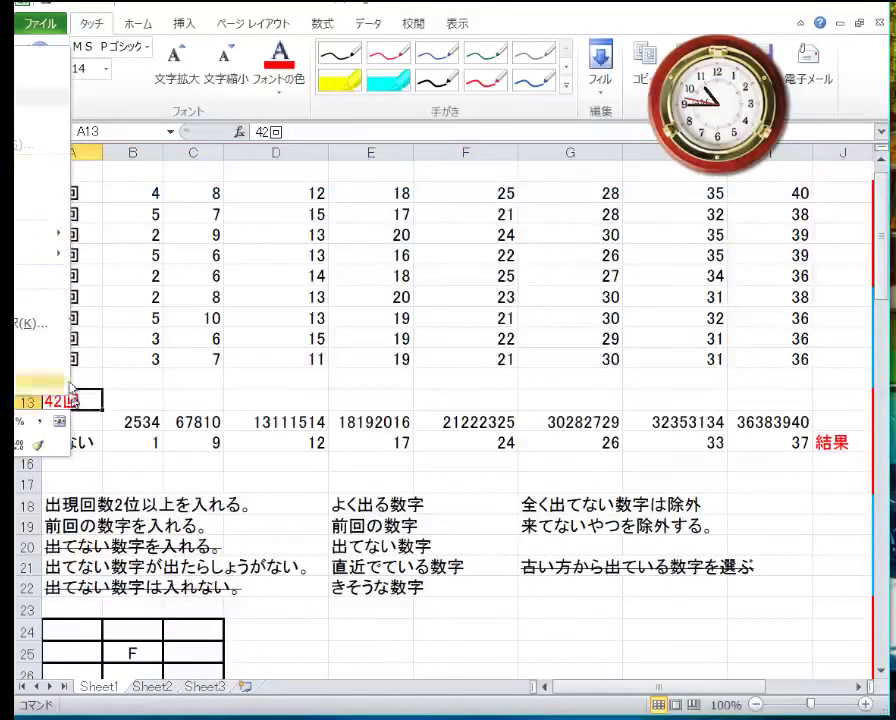
{"action": "left_click", "coordinate": [30, 76]}
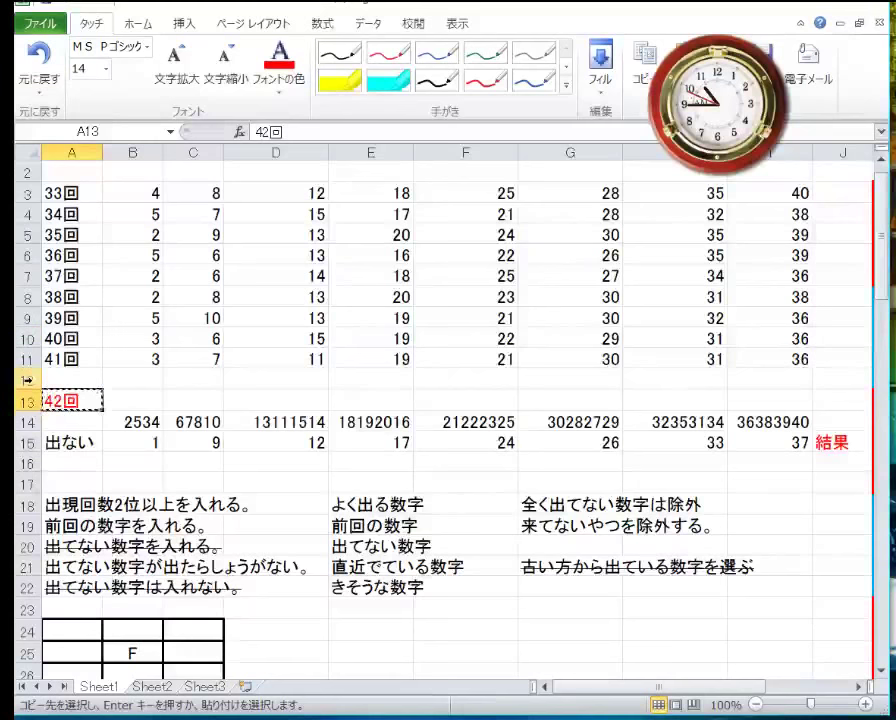
{"action": "left_click", "coordinate": [28, 378]}
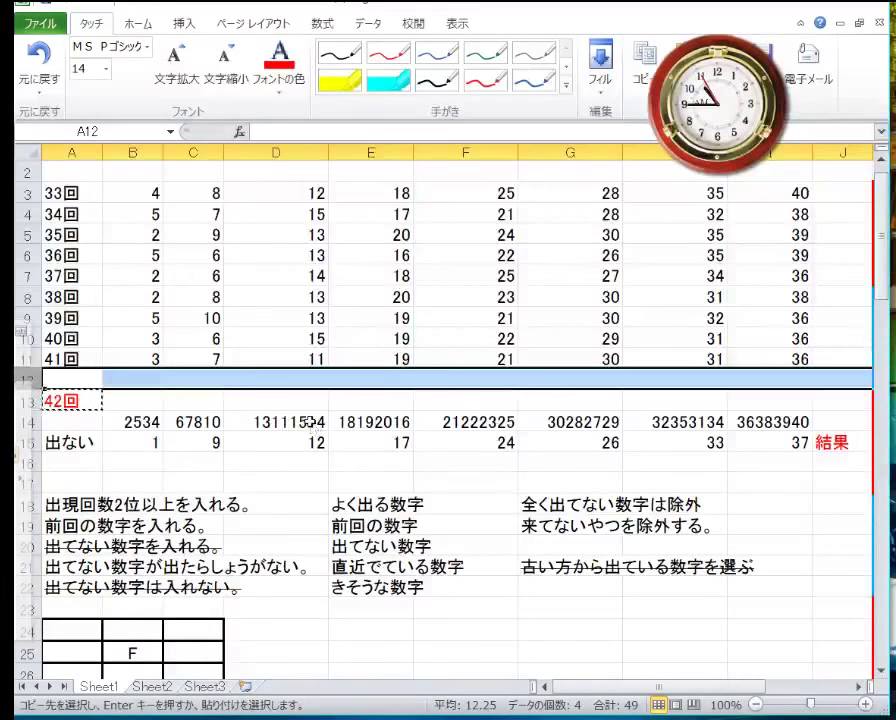
{"action": "left_click", "coordinate": [370, 380]}
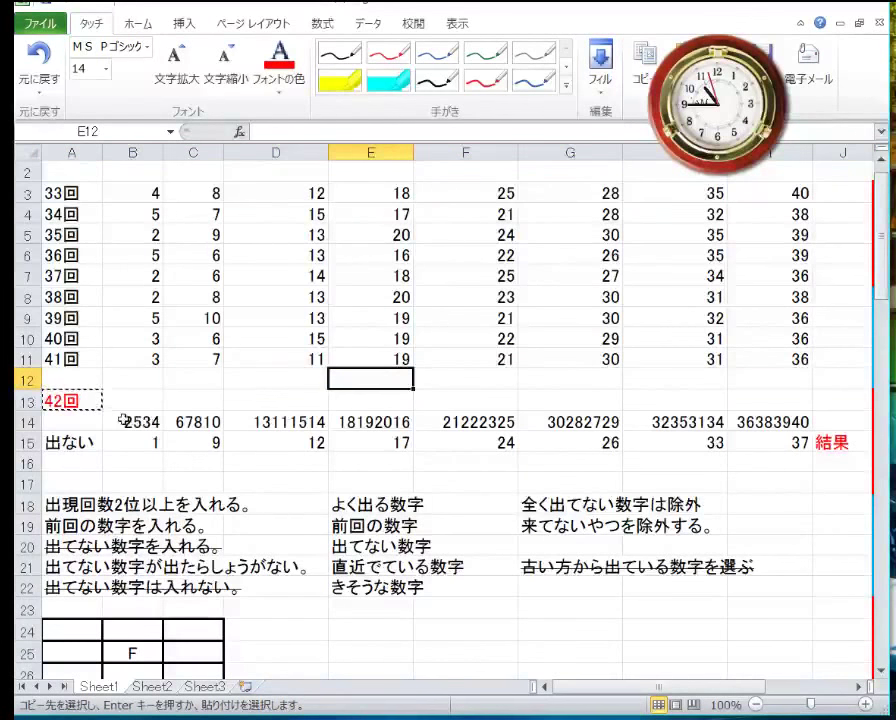
{"action": "left_click_drag", "start_coordinate": [90, 388], "coordinate": [800, 378]}
{"action": "right_click", "coordinate": [783, 388]}
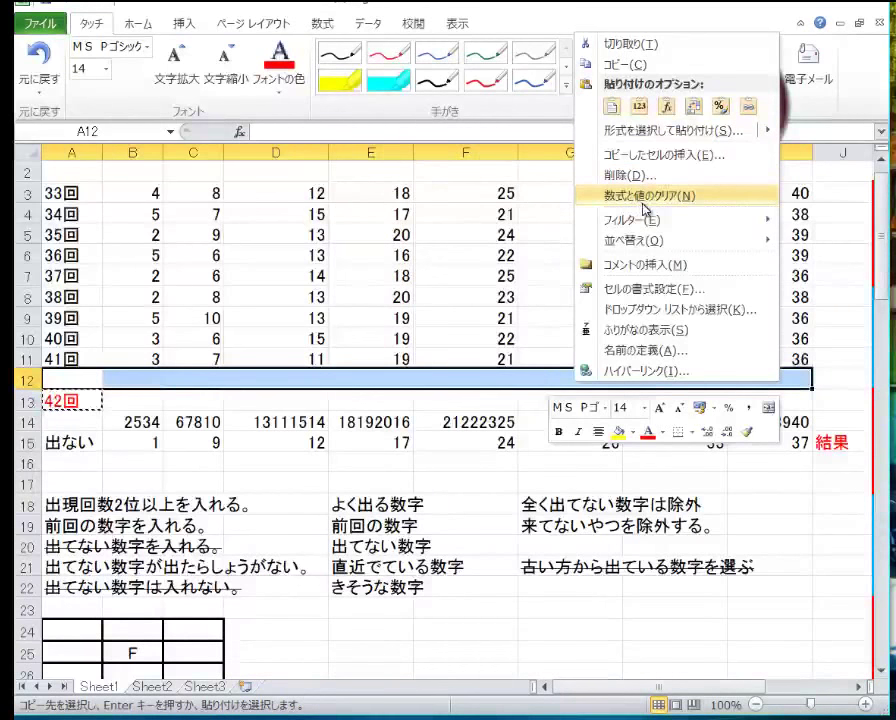
{"action": "left_click", "coordinate": [655, 156]}
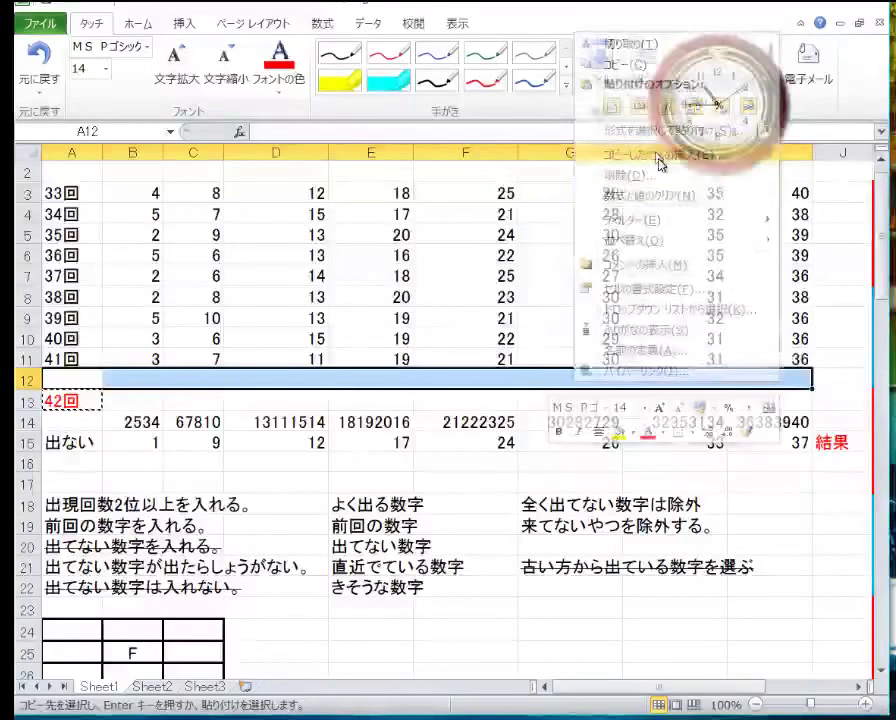
{"action": "left_click", "coordinate": [620, 191]}
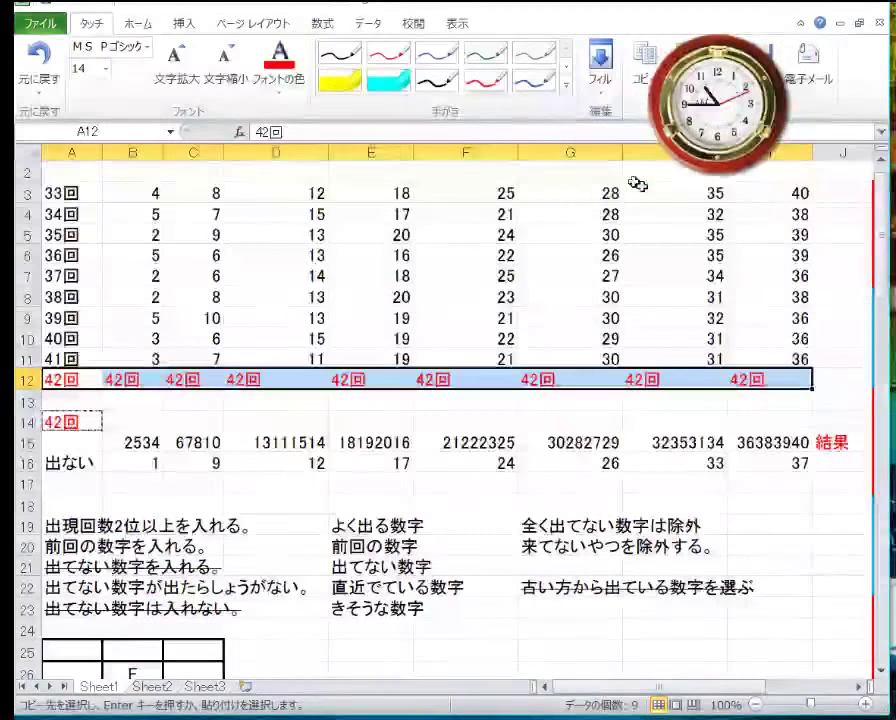
- Move the 結果 label from J15 up to J14
{"action": "left_click", "coordinate": [598, 422]}
{"action": "left_click", "coordinate": [824, 443]}
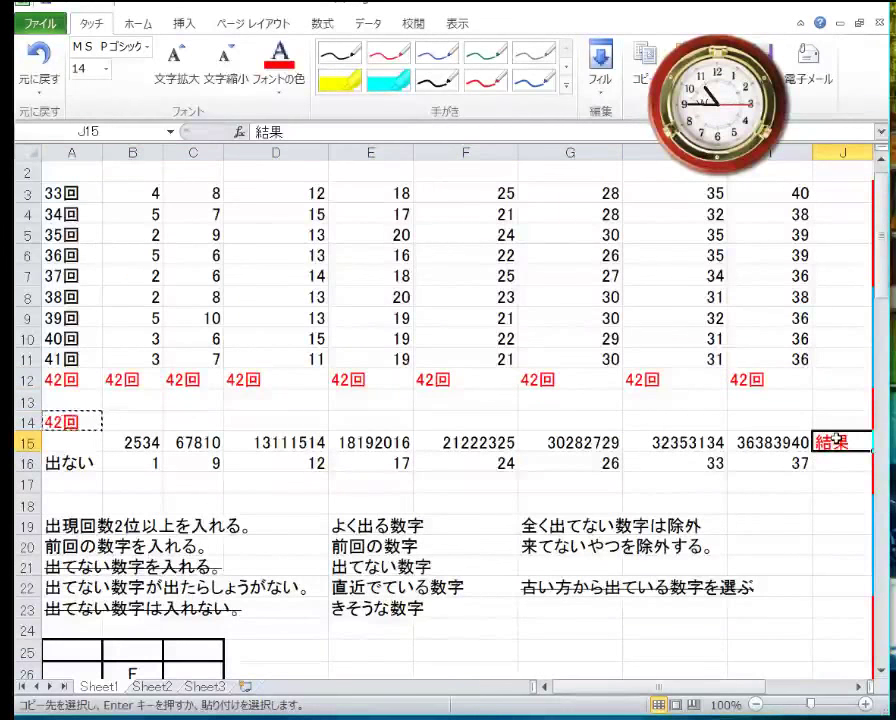
{"action": "mouse_move", "coordinate": [830, 432]}
{"action": "left_mouse_down"}
{"action": "mouse_move", "coordinate": [840, 420]}
{"action": "mouse_move", "coordinate": [820, 416]}
{"action": "left_mouse_up"}
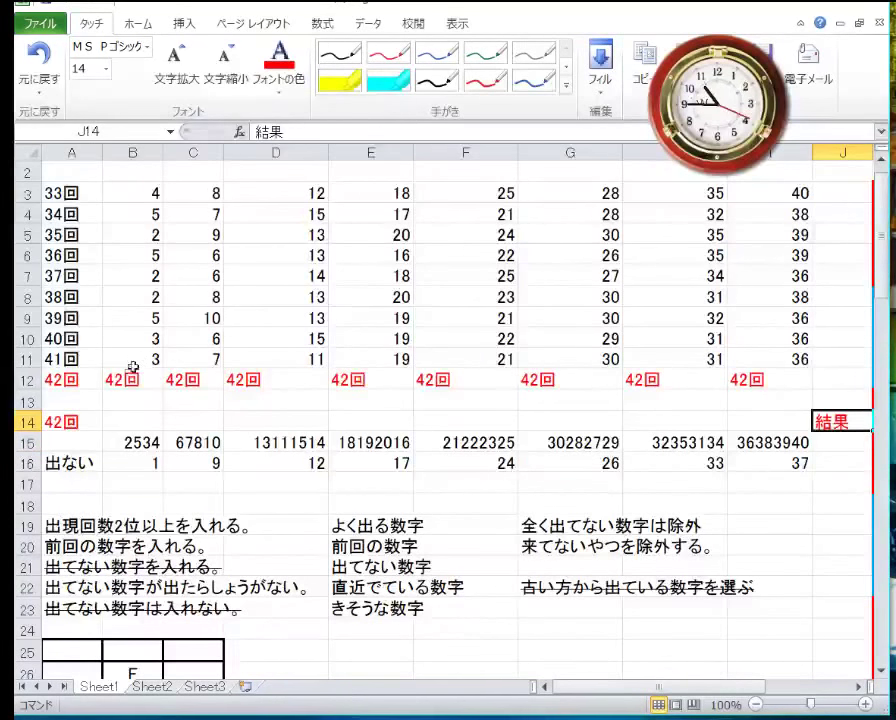
- Clear the contents of B12 to I12, leaving only the 42回 label in A12
{"action": "left_click_drag", "start_coordinate": [126, 378], "coordinate": [796, 384]}
{"action": "right_click", "coordinate": [796, 384]}
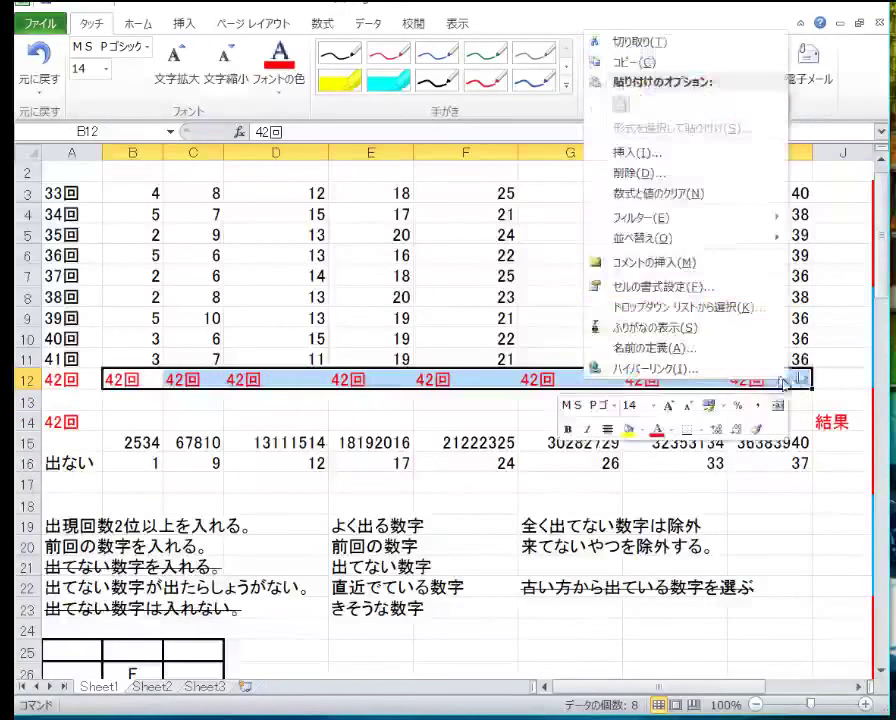
{"action": "left_click", "coordinate": [694, 194]}
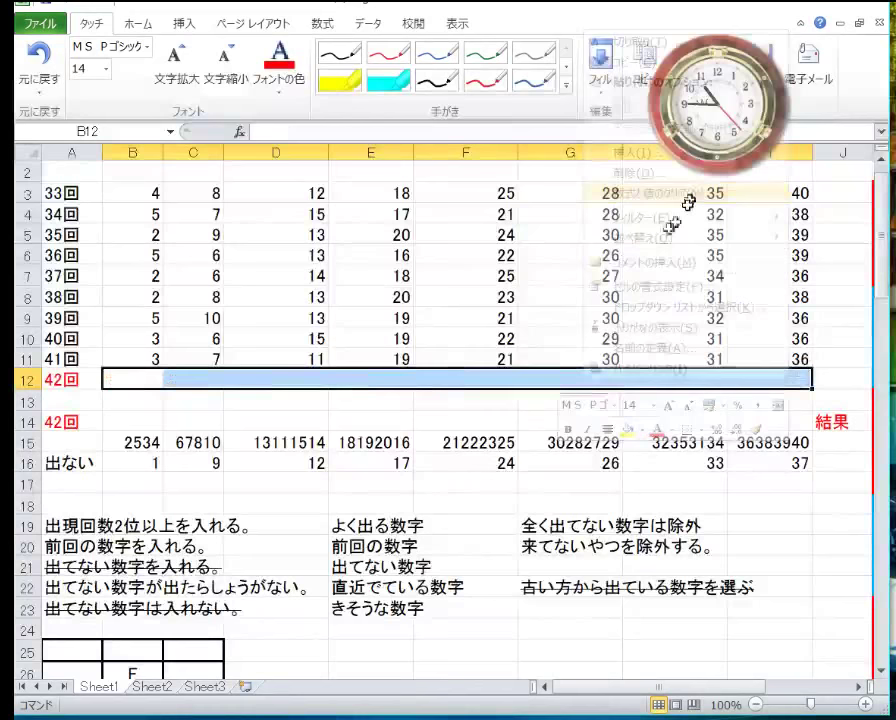
- Change the label in A14 to 43回
{"action": "left_click", "coordinate": [80, 422]}
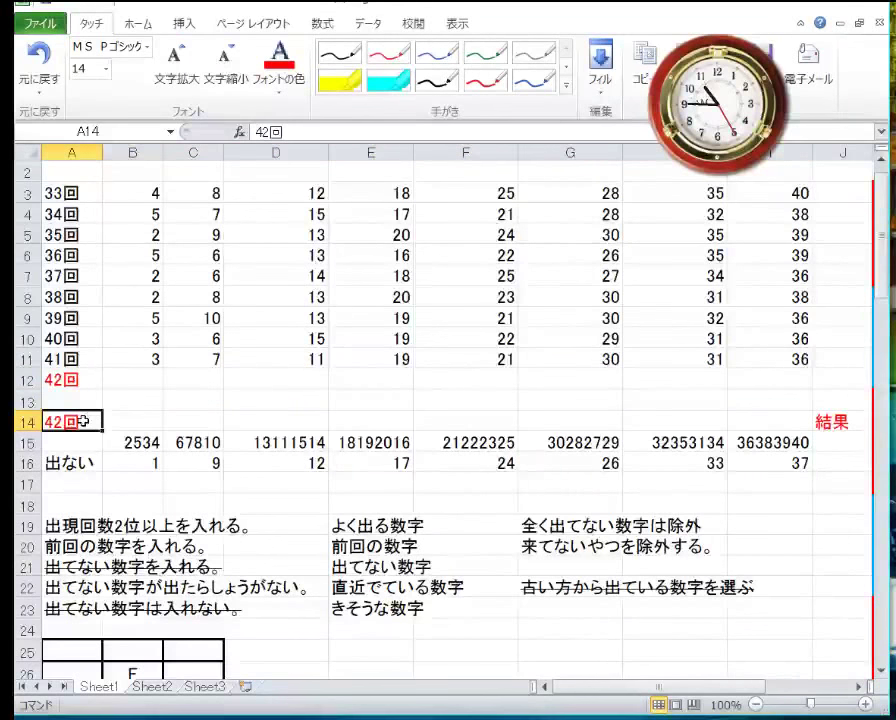
{"action": "double_click", "coordinate": [85, 421]}
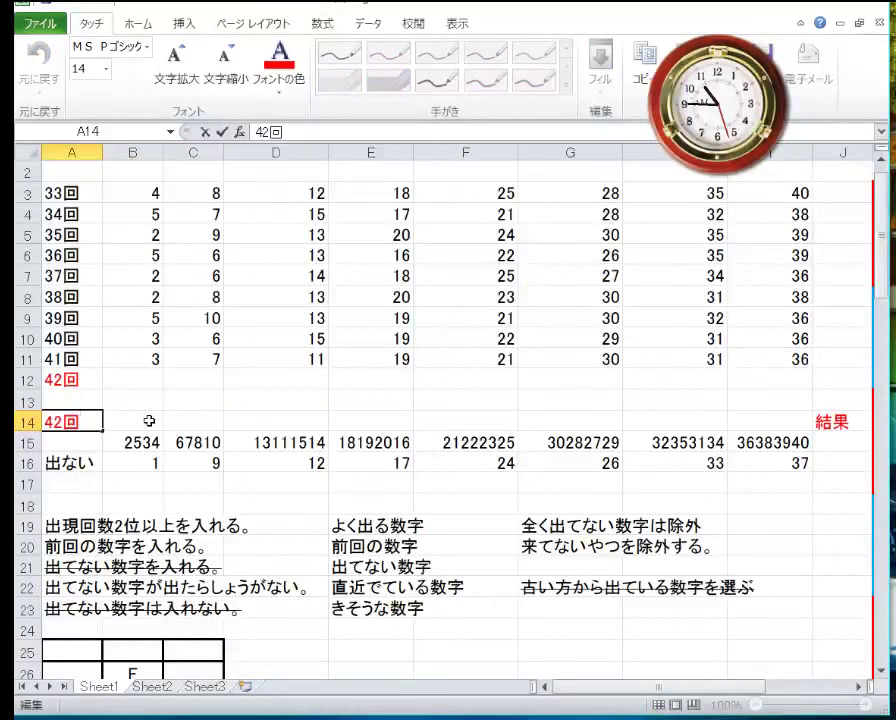
{"action": "key", "text": "BackSpace"}
{"action": "type", "text": "3"}
{"action": "key", "text": "Return"}
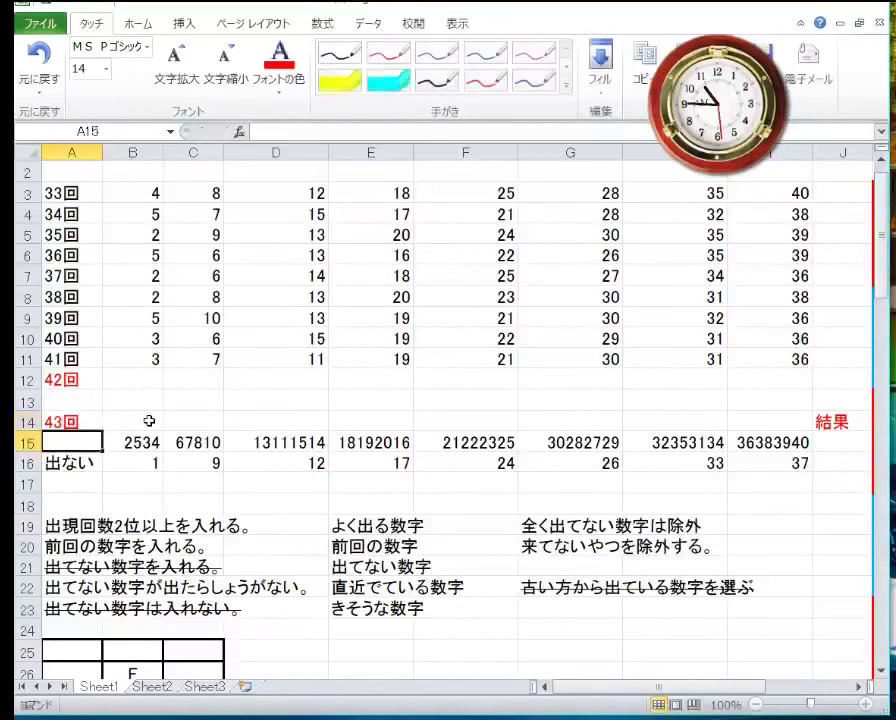
- Set the font colour of the 42回 label in A12 and the empty cells B12 to I12 to black
{"action": "key", "text": "Up"}
{"action": "key", "text": "Up"}
{"action": "key", "text": "Up"}
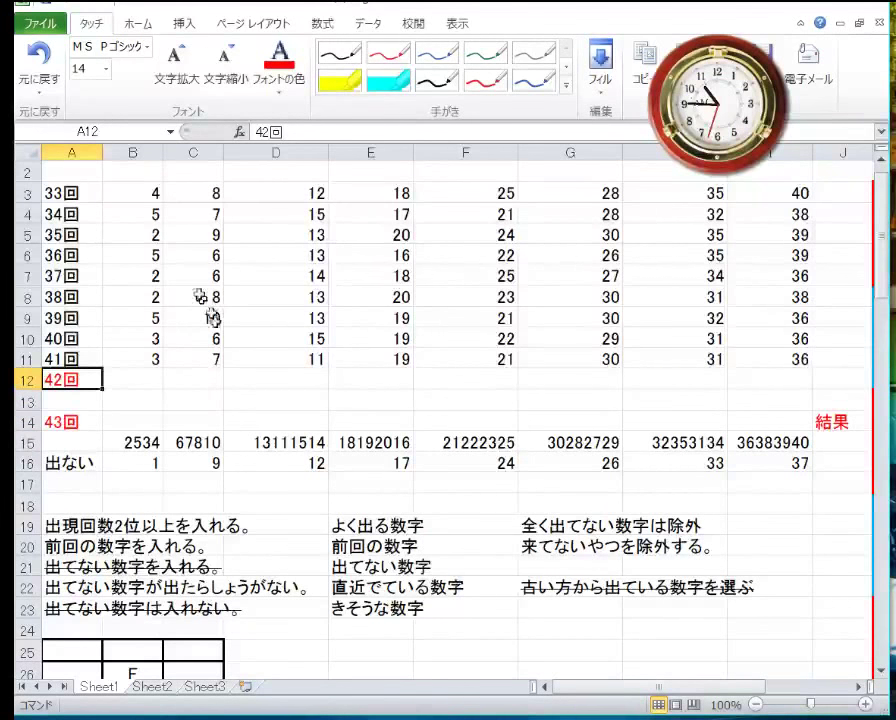
{"action": "left_click", "coordinate": [139, 25]}
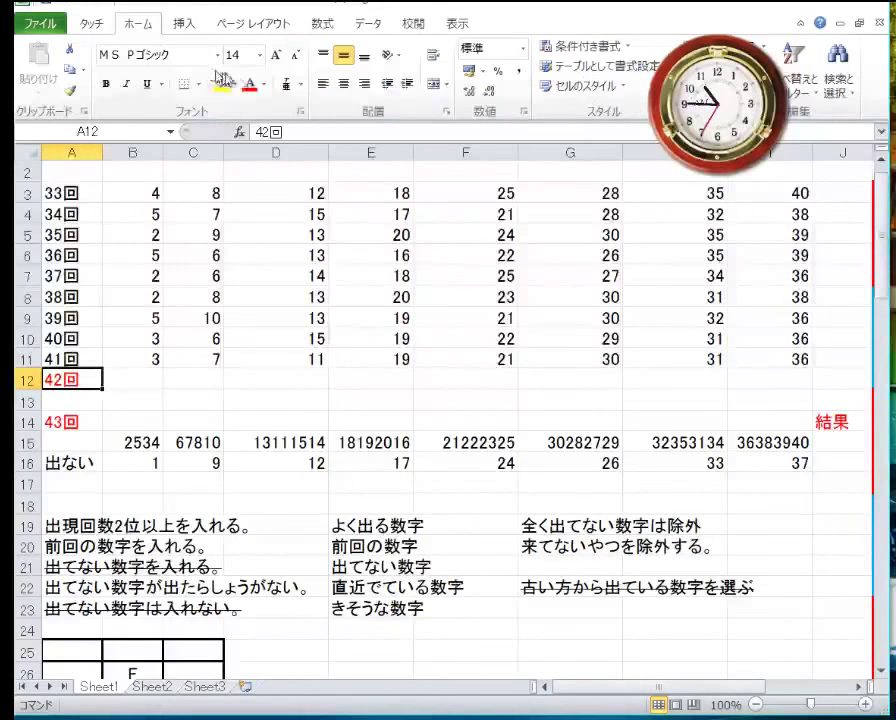
{"action": "left_click", "coordinate": [265, 86]}
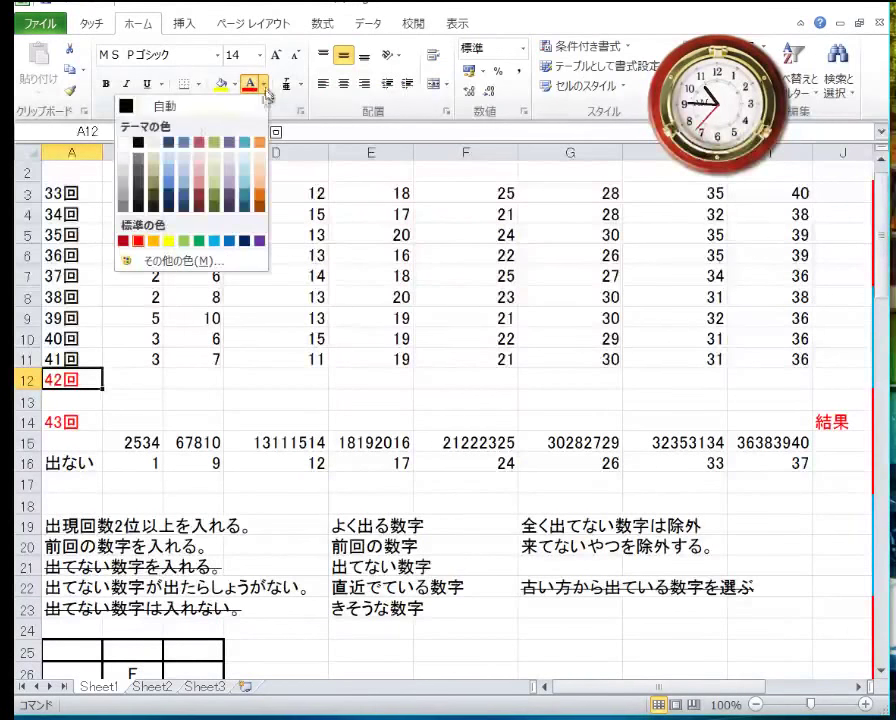
{"action": "left_click", "coordinate": [142, 146]}
{"action": "left_click", "coordinate": [142, 150]}
{"action": "left_click", "coordinate": [344, 398]}
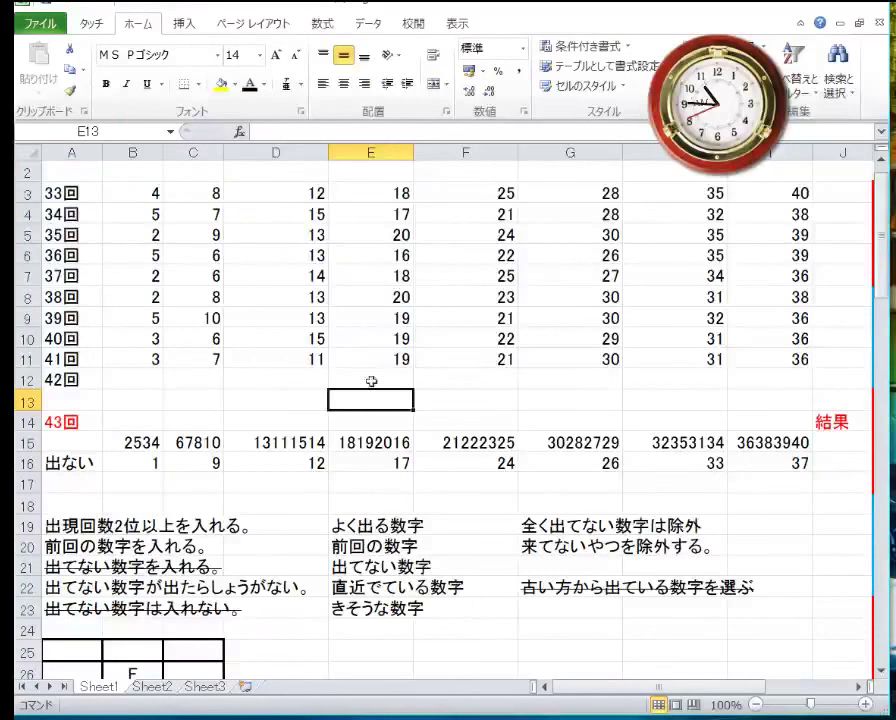
{"action": "left_click_drag", "start_coordinate": [780, 377], "coordinate": [118, 377]}
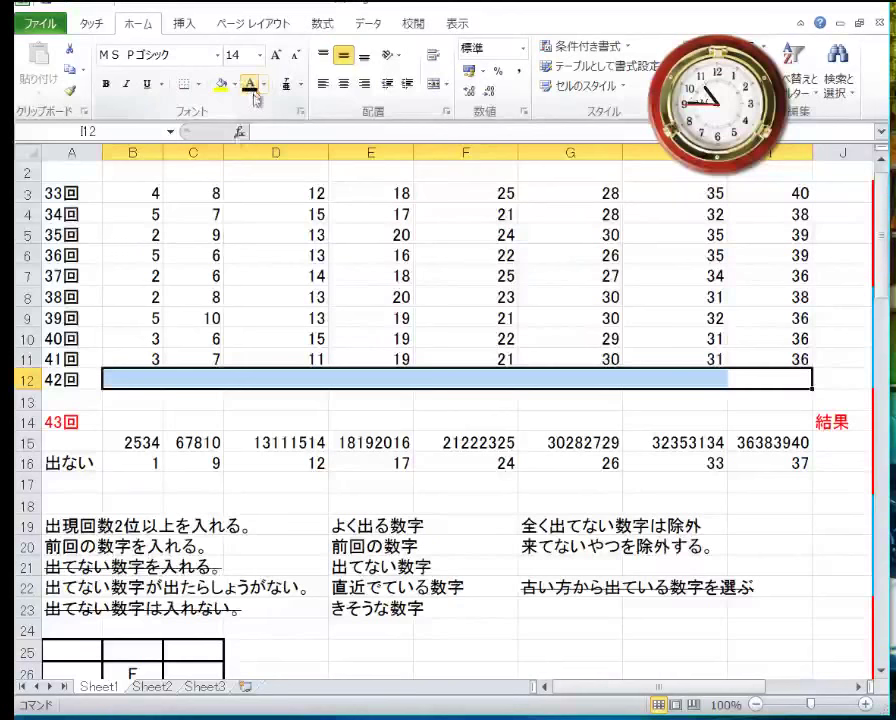
- Enter the 42回 results 4, 9, 13, 18, 21, 28, 35 and 37 in cells B12 to I12
{"action": "left_click", "coordinate": [124, 375]}
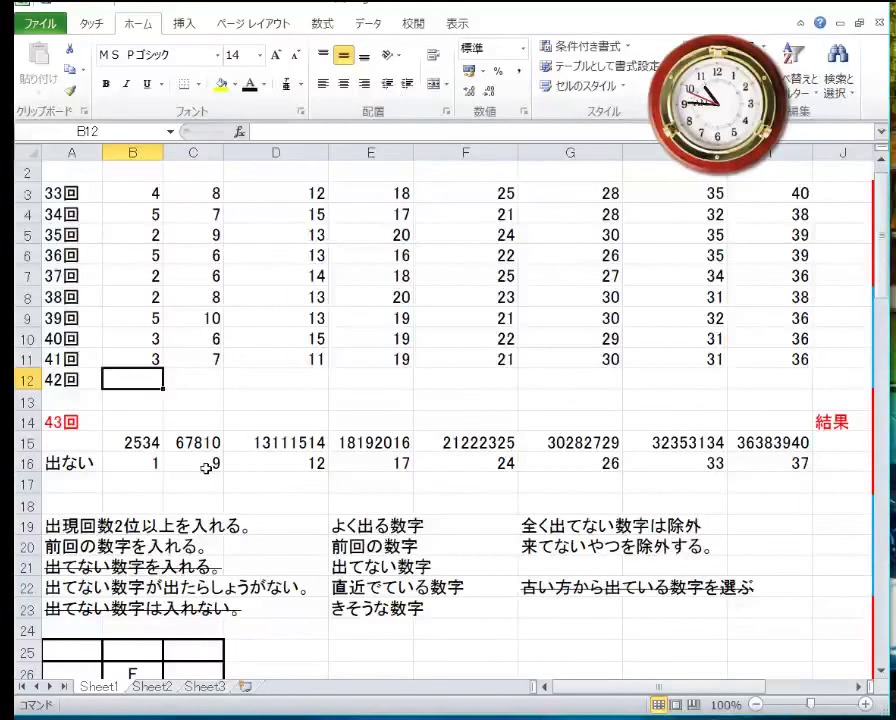
{"action": "type", "text": "4"}
{"action": "key", "text": "Tab"}
{"action": "type", "text": "9"}
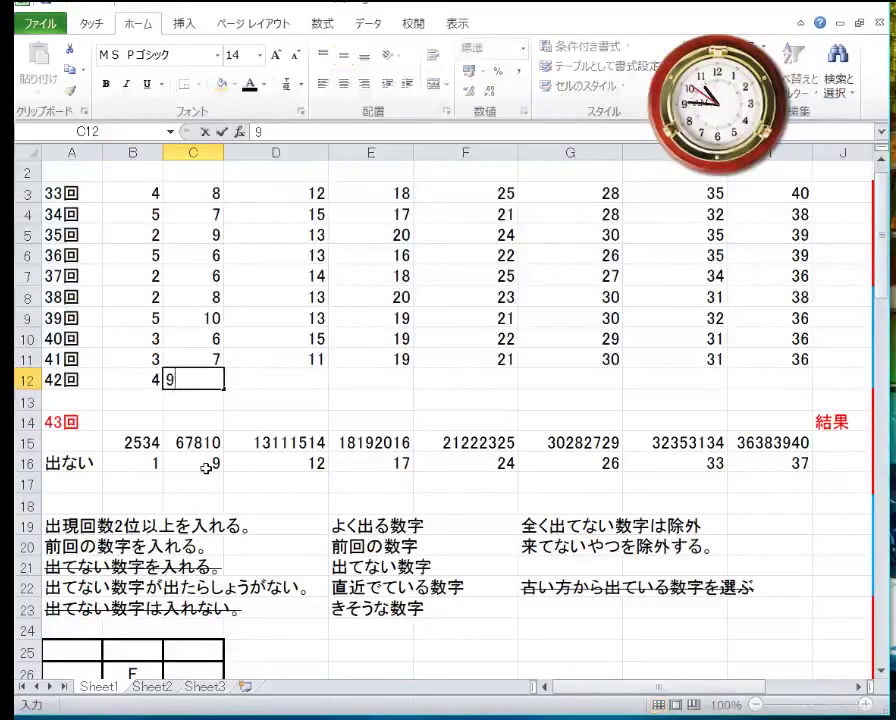
{"action": "key", "text": "Tab"}
{"action": "type", "text": "13"}
{"action": "key", "text": "Tab"}
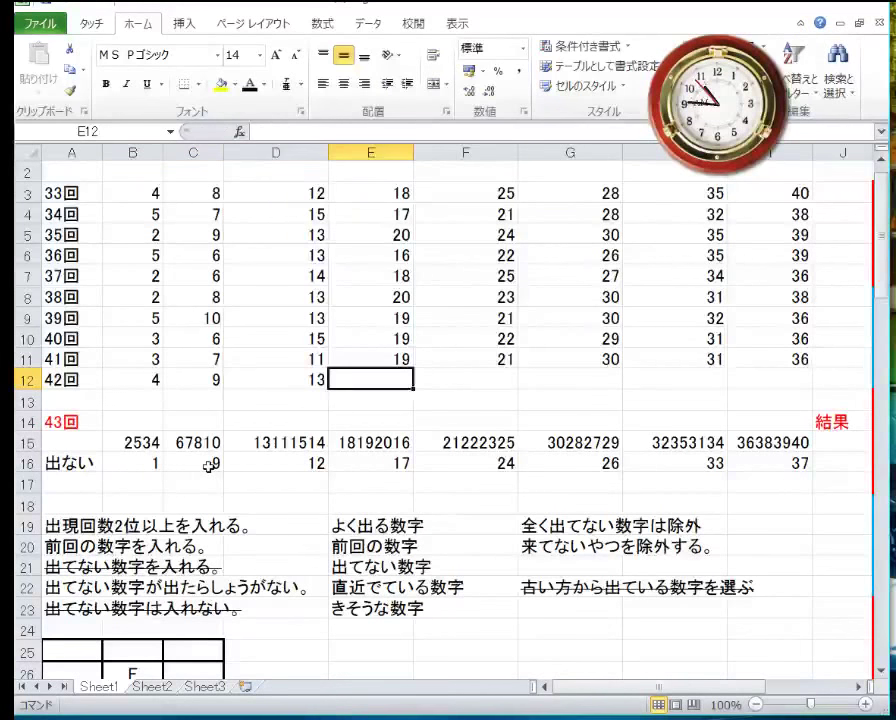
{"action": "type", "text": "18"}
{"action": "key", "text": "Tab"}
{"action": "type", "text": "1"}
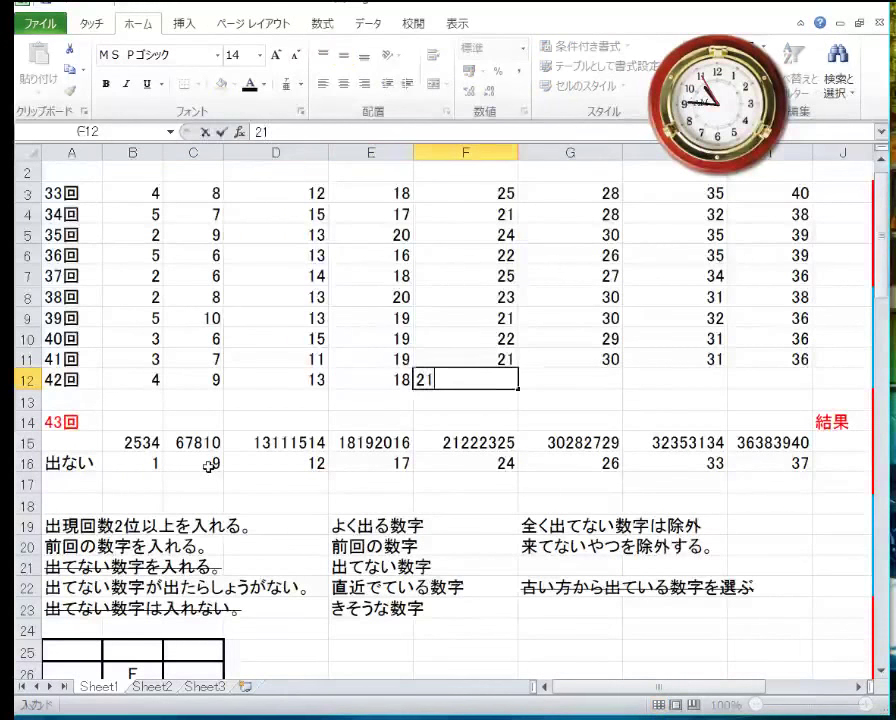
{"action": "key", "text": "Tab"}
{"action": "type", "text": "28"}
{"action": "key", "text": "Tab"}
{"action": "type", "text": "35"}
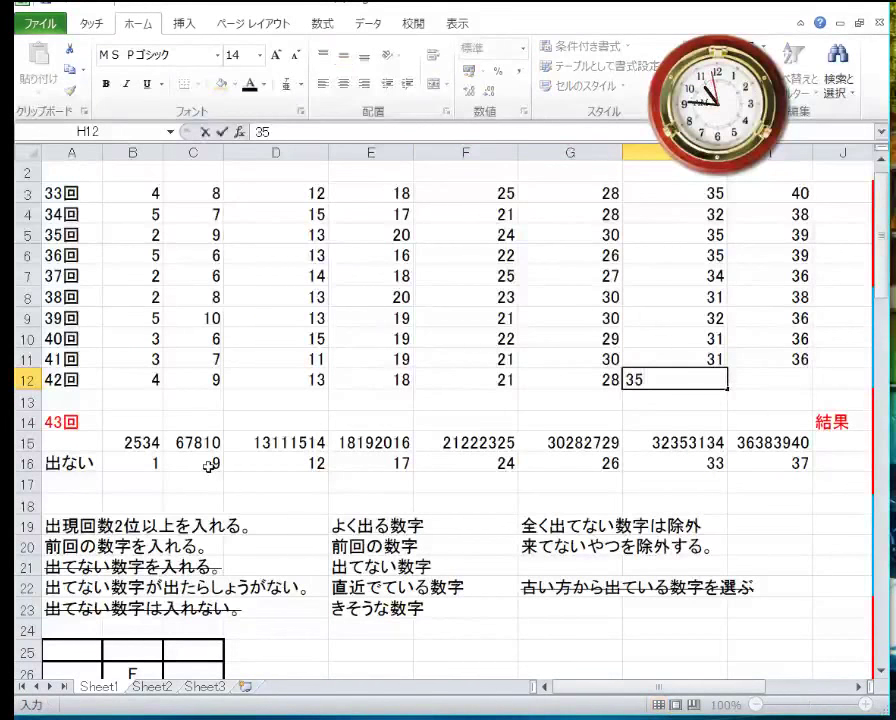
{"action": "key", "text": "Tab"}
{"action": "type", "text": "37"}
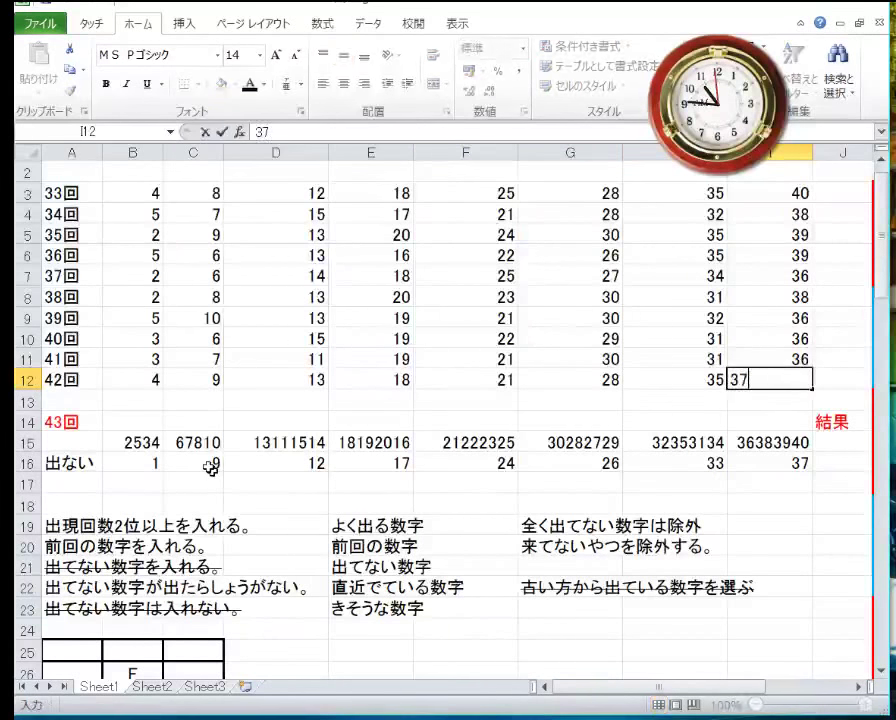
{"action": "key", "text": "Down"}
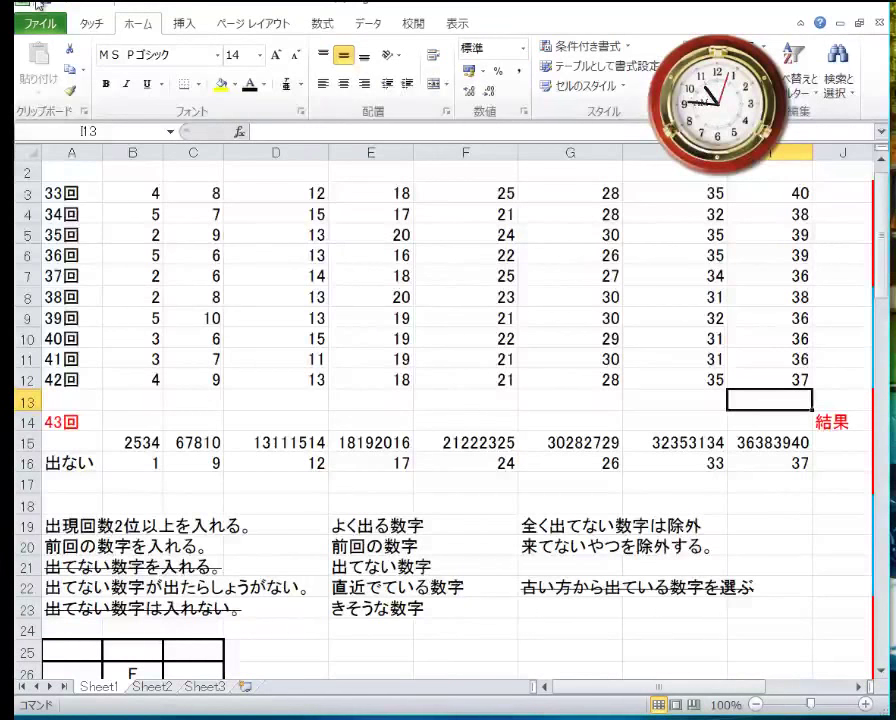
- Look across the 42回 row from the draw results to the appearance counts in columns K to N
{"action": "left_click", "coordinate": [449, 383]}
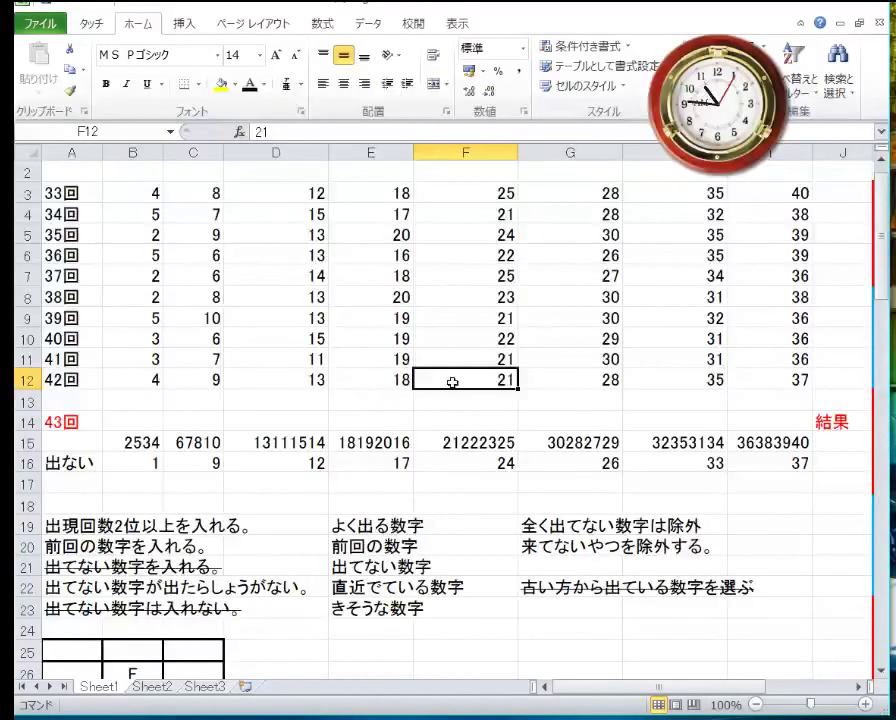
{"action": "key", "text": "Right"}
{"action": "key", "text": "Right"}
{"action": "key", "text": "Right"}
{"action": "key", "text": "Right"}
{"action": "key", "text": "Right"}
{"action": "key", "text": "Right"}
{"action": "key", "text": "Right"}
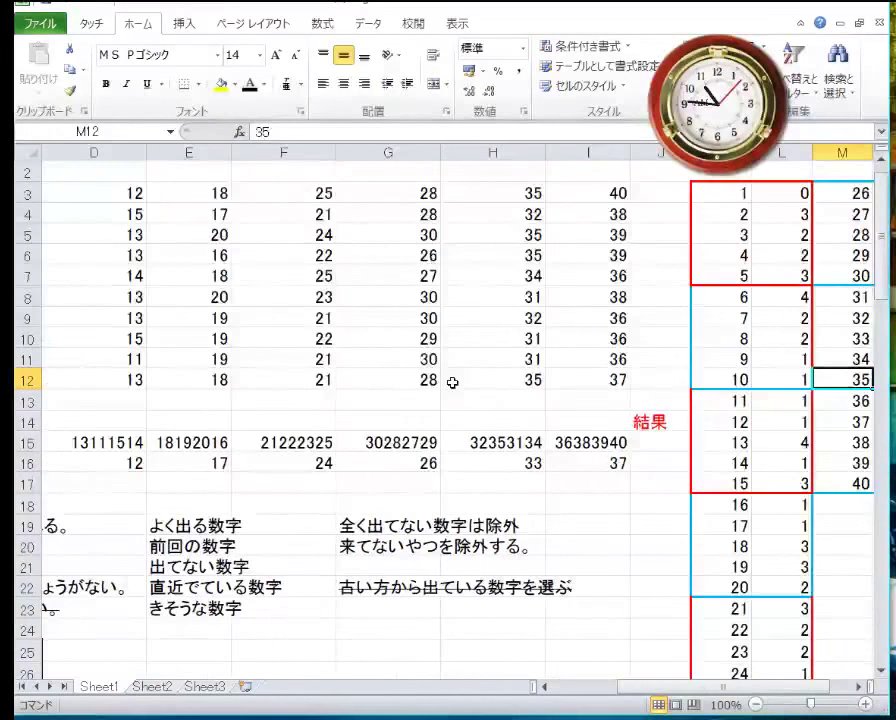
{"action": "key", "text": "Left"}
{"action": "key", "text": "Left"}
{"action": "key", "text": "Left"}
{"action": "key", "text": "Left"}
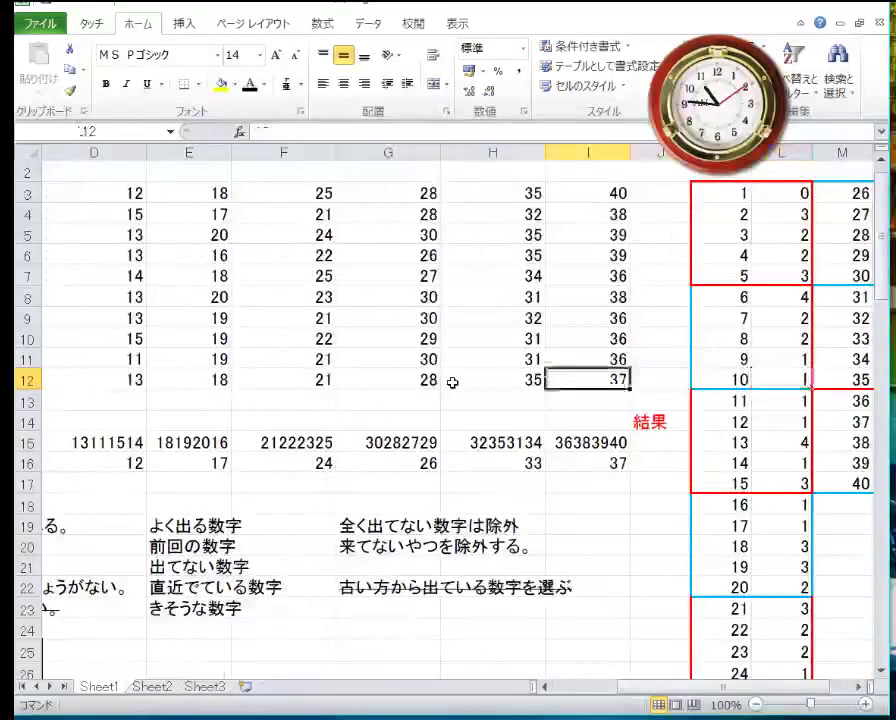
- Compare the draw results in columns B to I, starting from the 33回 row, with the appearance counts for numbers 1 to 40
{"action": "key", "text": "Home"}
{"action": "key", "text": "Up"}
{"action": "key", "text": "Up"}
{"action": "key", "text": "Up"}
{"action": "key", "text": "Up"}
{"action": "key", "text": "Up"}
{"action": "key", "text": "Up"}
{"action": "key", "text": "Up"}
{"action": "key", "text": "Up"}
{"action": "key", "text": "Up"}
{"action": "key", "text": "Right"}
{"action": "key", "text": "Right"}
{"action": "key", "text": "Right"}
{"action": "key", "text": "Right"}
{"action": "key", "text": "Right"}
{"action": "key", "text": "Right"}
{"action": "key", "text": "Right"}
{"action": "key", "text": "Right"}
{"action": "key", "text": "Right"}
{"action": "key", "text": "Right"}
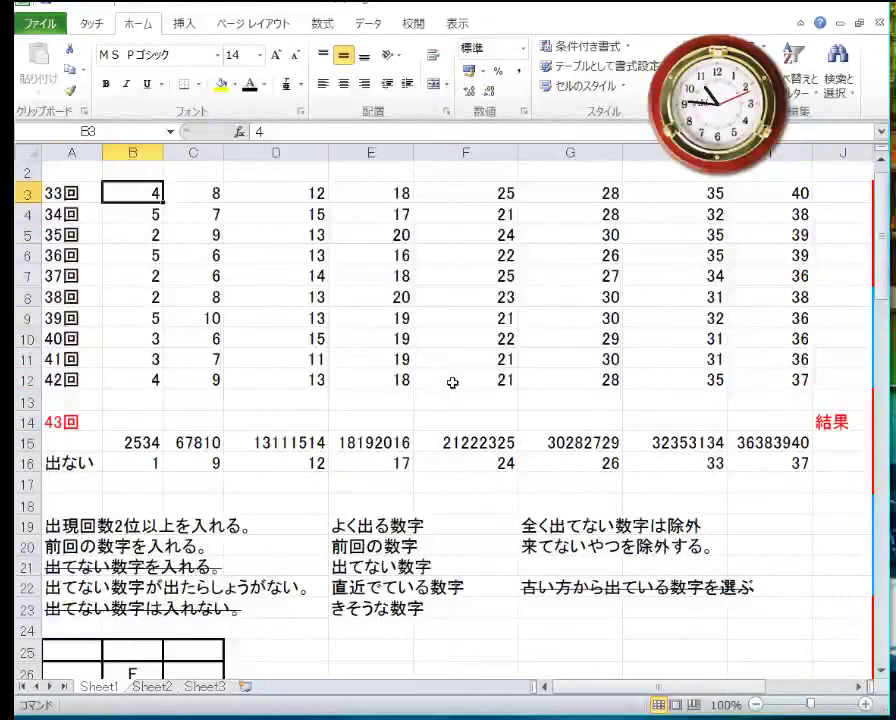
{"action": "key", "text": "Right"}
{"action": "key", "text": "Right"}
{"action": "key", "text": "Left"}
{"action": "key", "text": "Left"}
{"action": "key", "text": "Left"}
{"action": "key", "text": "Left"}
{"action": "key", "text": "Left"}
{"action": "key", "text": "Left"}
{"action": "key", "text": "Left"}
{"action": "key", "text": "Left"}
{"action": "key", "text": "Left"}
{"action": "key", "text": "Left"}
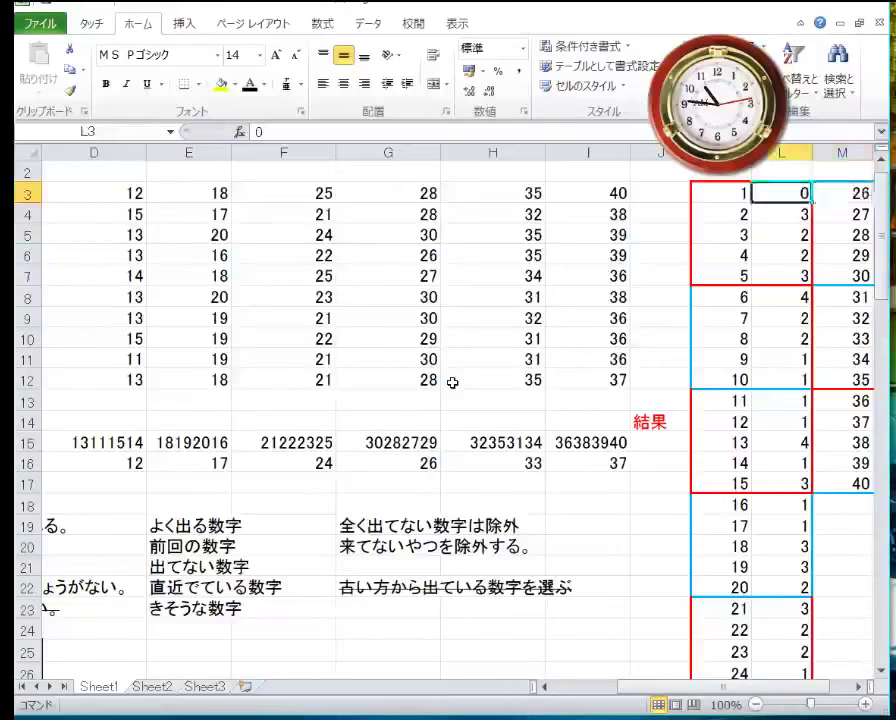
{"action": "key", "text": "Left"}
{"action": "key", "text": "Left"}
{"action": "key", "text": "Right"}
{"action": "key", "text": "Right"}
{"action": "key", "text": "Right"}
{"action": "key", "text": "Right"}
{"action": "key", "text": "Right"}
{"action": "key", "text": "Right"}
{"action": "key", "text": "Right"}
{"action": "key", "text": "Right"}
{"action": "key", "text": "Right"}
{"action": "key", "text": "Right"}
{"action": "key", "text": "Right"}
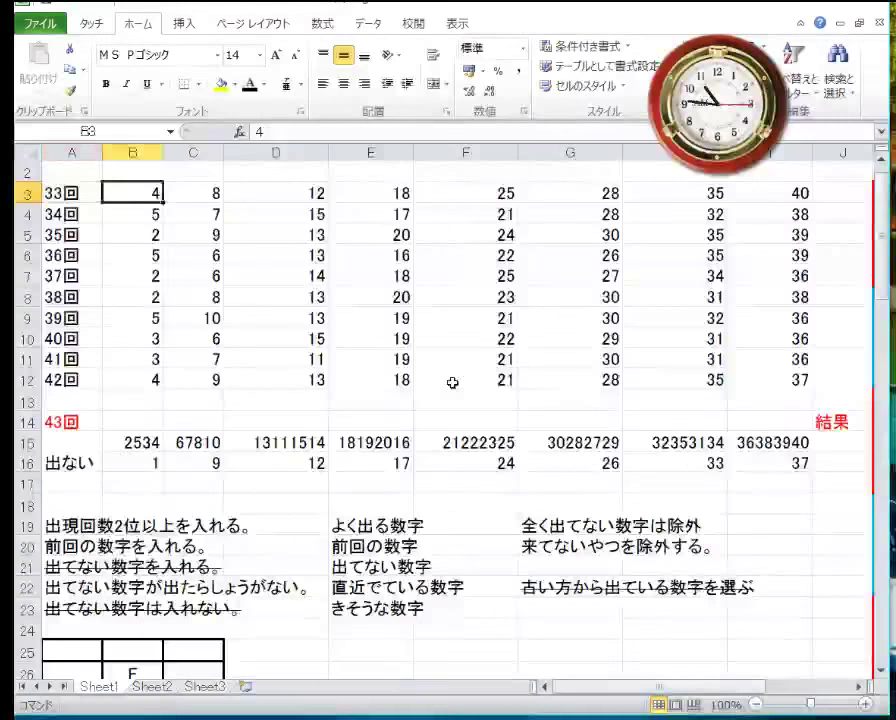
{"action": "key", "text": "Left"}
{"action": "key", "text": "Left"}
{"action": "key", "text": "Left"}
{"action": "key", "text": "Left"}
{"action": "key", "text": "Left"}
{"action": "key", "text": "Left"}
{"action": "key", "text": "Left"}
{"action": "key", "text": "Left"}
{"action": "key", "text": "Left"}
{"action": "key", "text": "Left"}
{"action": "key", "text": "Left"}
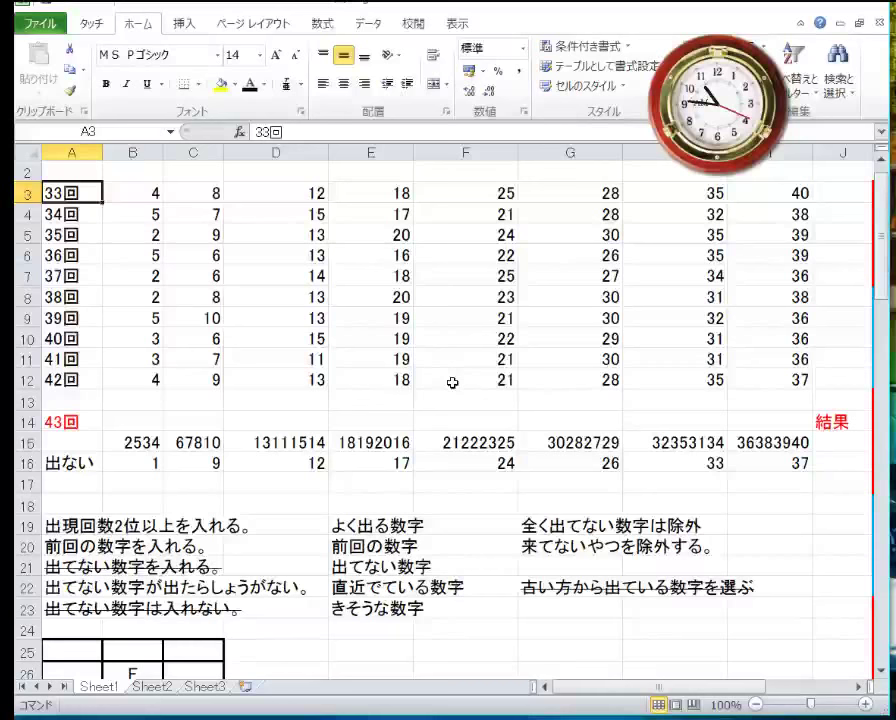
{"action": "key", "text": "Right"}
{"action": "key", "text": "Right"}
{"action": "key", "text": "Right"}
{"action": "key", "text": "Right"}
{"action": "key", "text": "Right"}
{"action": "key", "text": "Right"}
{"action": "key", "text": "Right"}
{"action": "key", "text": "Right"}
{"action": "key", "text": "Right"}
{"action": "key", "text": "Right"}
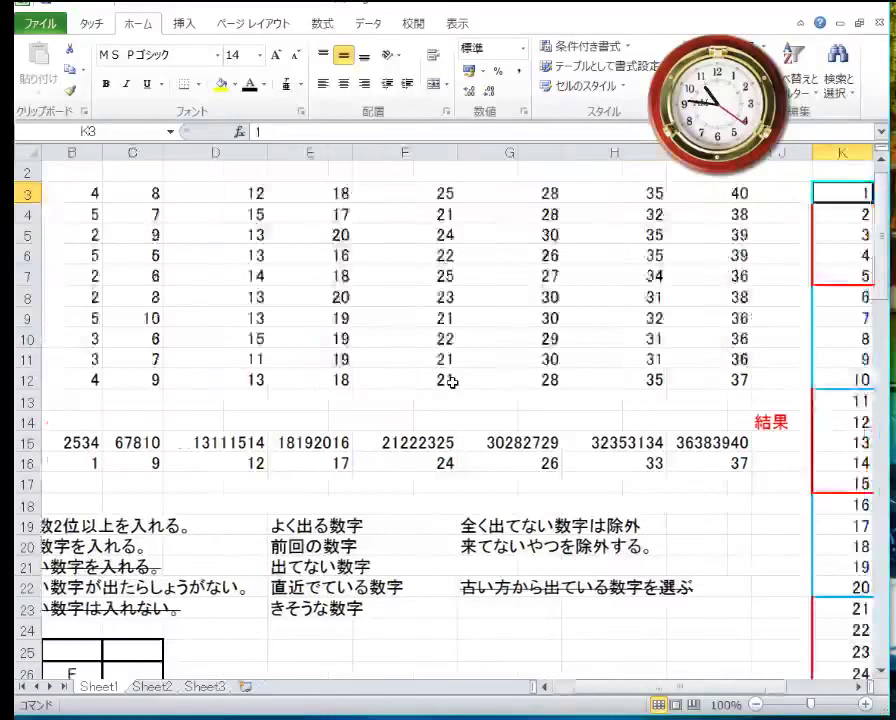
{"action": "key", "text": "Right"}
{"action": "key", "text": "Left"}
{"action": "key", "text": "Left"}
{"action": "key", "text": "Left"}
{"action": "key", "text": "Left"}
{"action": "key", "text": "Left"}
{"action": "key", "text": "Left"}
{"action": "key", "text": "Left"}
{"action": "key", "text": "Left"}
{"action": "key", "text": "Left"}
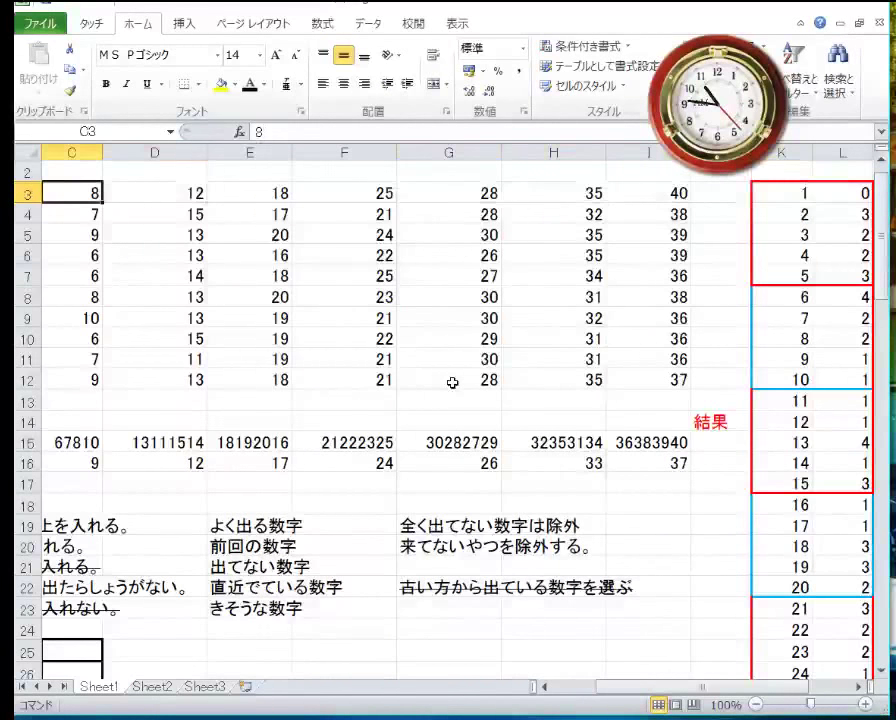
{"action": "key", "text": "Left"}
{"action": "key", "text": "Right"}
{"action": "key", "text": "Right"}
{"action": "key", "text": "Right"}
{"action": "key", "text": "Right"}
{"action": "key", "text": "Right"}
{"action": "key", "text": "Right"}
{"action": "key", "text": "Right"}
{"action": "key", "text": "Right"}
{"action": "key", "text": "Right"}
{"action": "key", "text": "Right"}
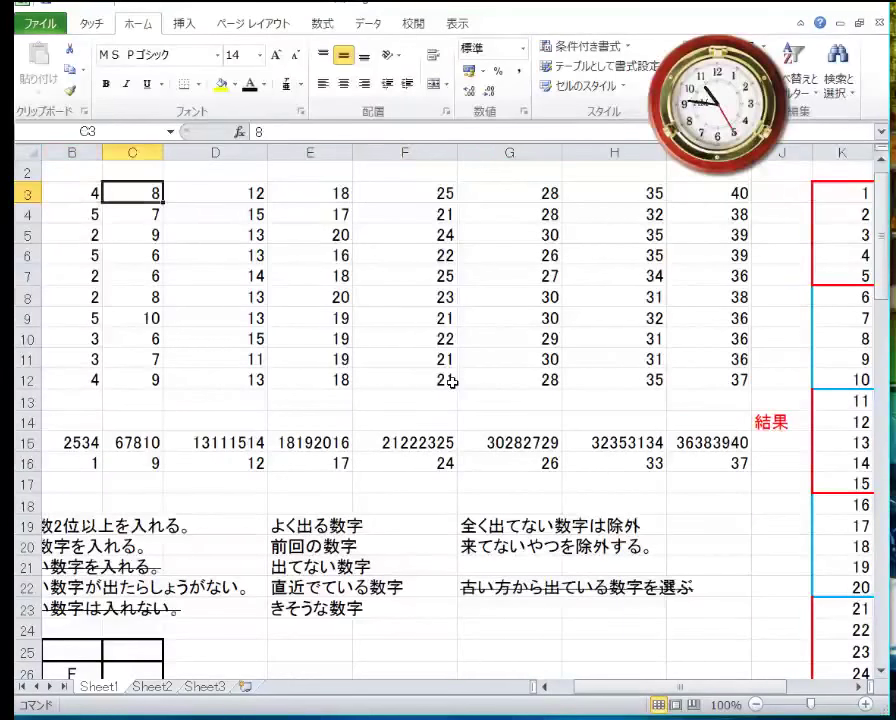
{"action": "key", "text": "Left"}
{"action": "key", "text": "Left"}
{"action": "key", "text": "Left"}
{"action": "key", "text": "Left"}
{"action": "key", "text": "Left"}
{"action": "key", "text": "Left"}
{"action": "key", "text": "Left"}
{"action": "key", "text": "Left"}
{"action": "key", "text": "Left"}
{"action": "key", "text": "Left"}
{"action": "key", "text": "Left"}
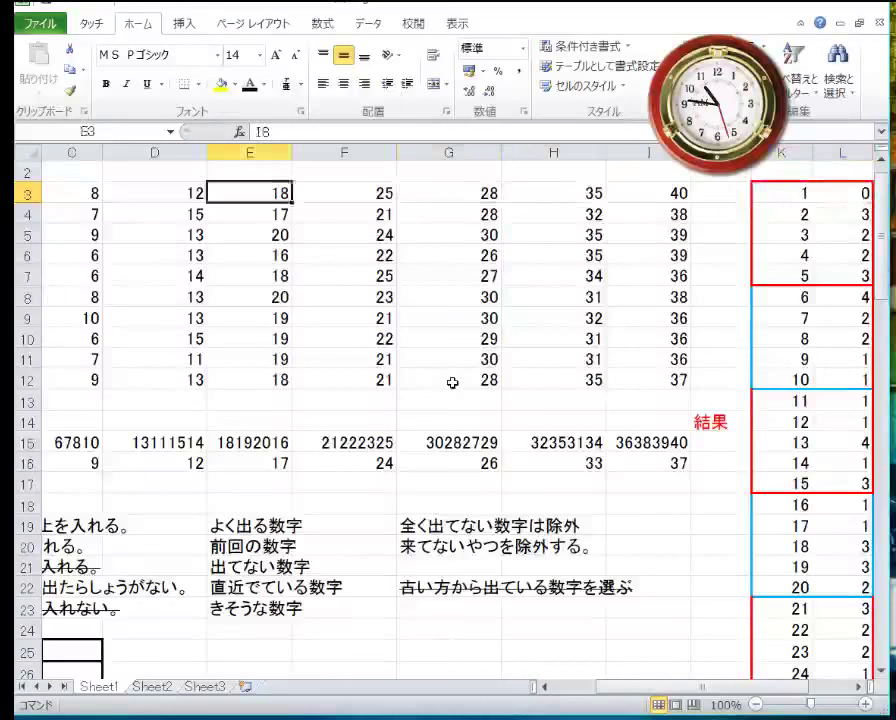
{"action": "key", "text": "Right"}
{"action": "key", "text": "Right"}
{"action": "key", "text": "Right"}
{"action": "key", "text": "Right"}
{"action": "key", "text": "Right"}
{"action": "key", "text": "Right"}
{"action": "key", "text": "Right"}
{"action": "key", "text": "Right"}
{"action": "key", "text": "Right"}
{"action": "key", "text": "Right"}
{"action": "key", "text": "Right"}
{"action": "key", "text": "Right"}
{"action": "key", "text": "Right"}
{"action": "key", "text": "Right"}
{"action": "key", "text": "Right"}
{"action": "key", "text": "Right"}
{"action": "key", "text": "Right"}
{"action": "key", "text": "Right"}
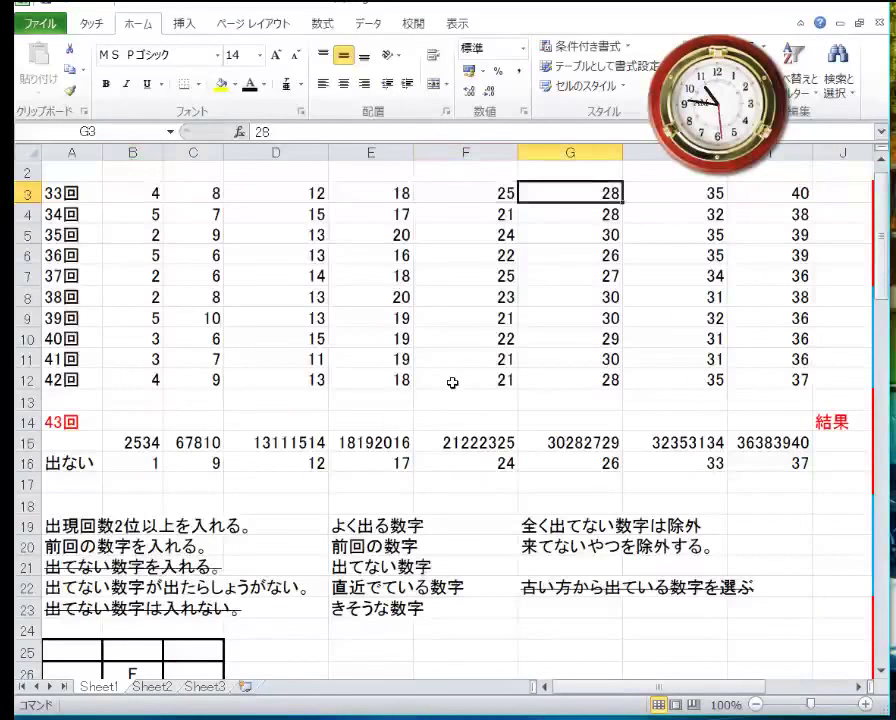
{"action": "key", "text": "Left"}
{"action": "key", "text": "Left"}
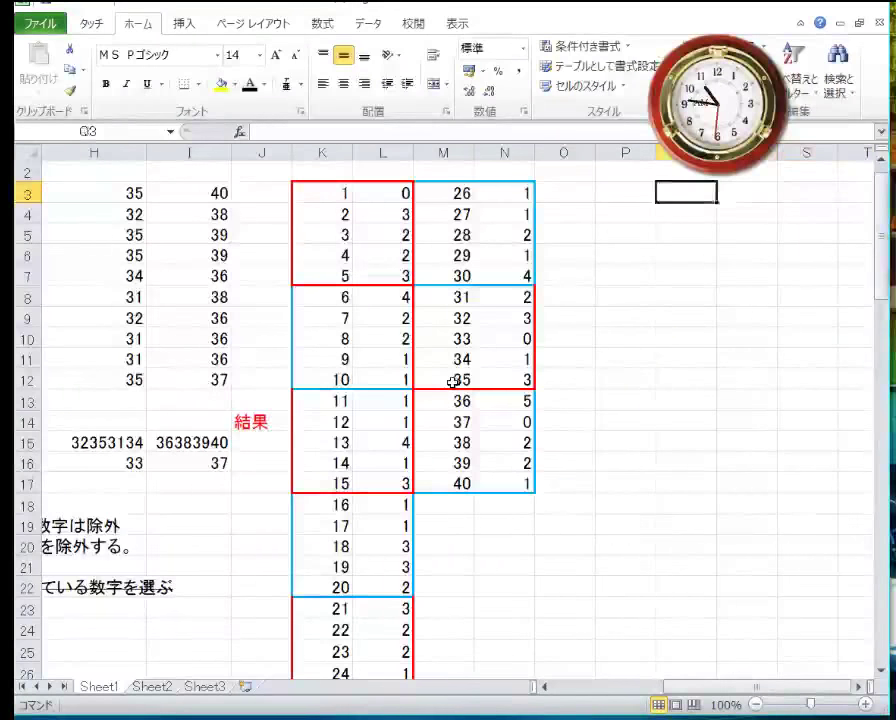
- Set the appearance count for number 5 in L7 to 2 and return to the draw results
{"action": "key", "text": "Home"}
{"action": "key", "text": "Right"}
{"action": "key", "text": "Right"}
{"action": "key", "text": "Right"}
{"action": "key", "text": "Right"}
{"action": "key", "text": "Right"}
{"action": "key", "text": "Right"}
{"action": "key", "text": "Right"}
{"action": "key", "text": "Right"}
{"action": "key", "text": "Right"}
{"action": "key", "text": "Right"}
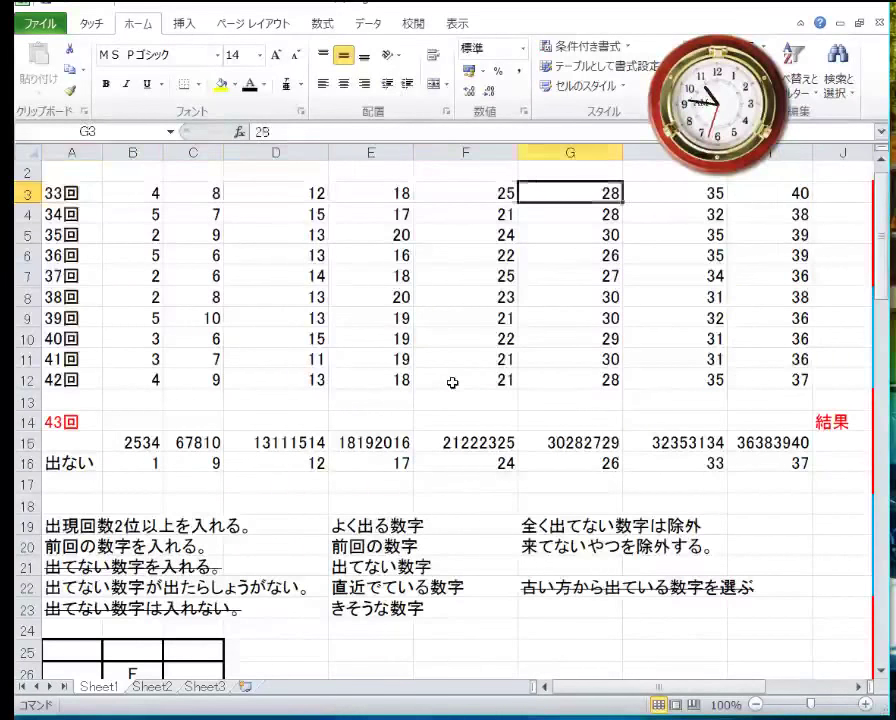
{"action": "key", "text": "Right"}
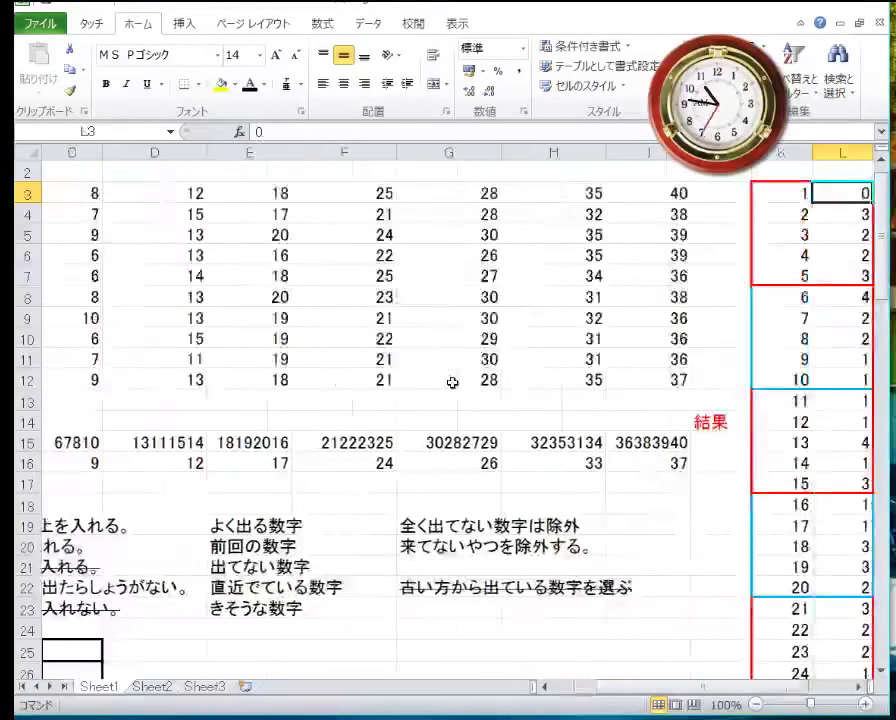
{"action": "key", "text": "Down"}
{"action": "key", "text": "Down"}
{"action": "key", "text": "Down"}
{"action": "key", "text": "Down"}
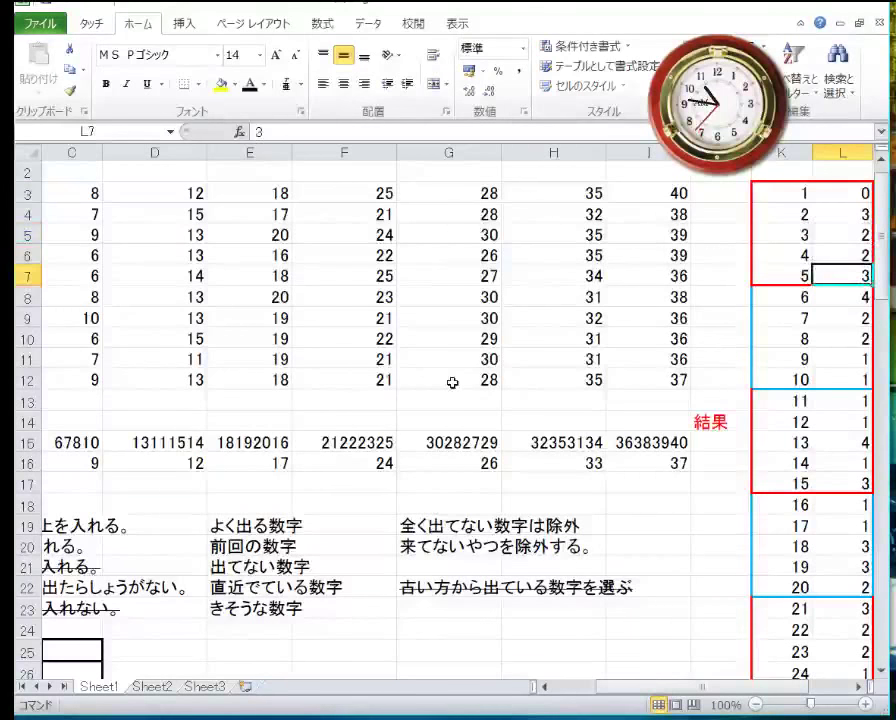
{"action": "type", "text": "2"}
{"action": "key", "text": "Return"}
{"action": "key", "text": "Left"}
{"action": "key", "text": "Left"}
{"action": "key", "text": "Left"}
{"action": "key", "text": "Left"}
{"action": "key", "text": "Left"}
{"action": "key", "text": "Left"}
{"action": "key", "text": "Left"}
{"action": "key", "text": "Left"}
{"action": "key", "text": "Left"}
{"action": "key", "text": "Left"}
{"action": "key", "text": "Left"}
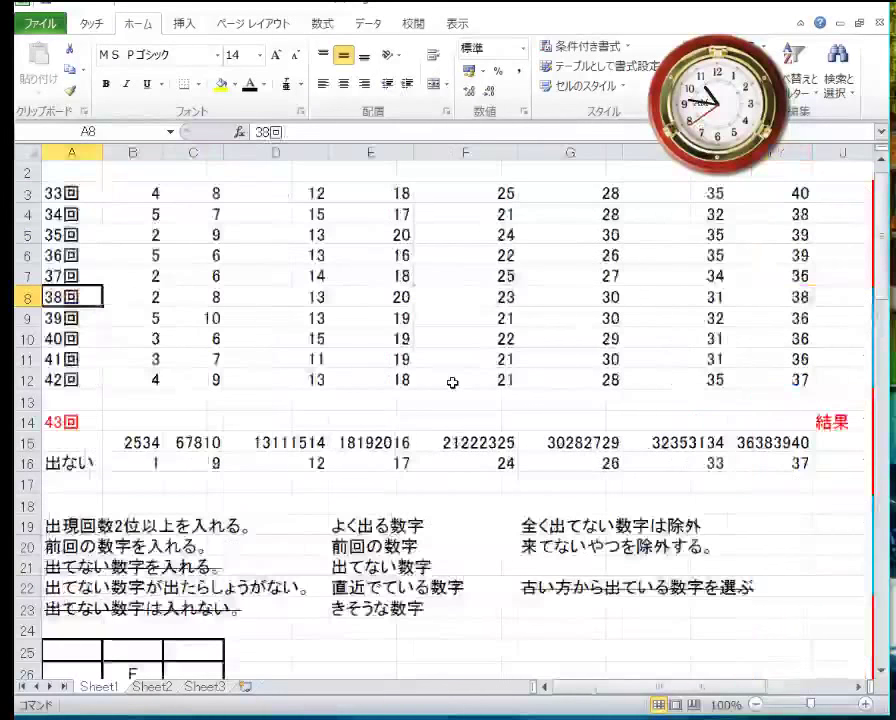
- Set the appearance count for number 6 in L8 to 3
{"action": "key", "text": "Right"}
{"action": "key", "text": "Right"}
{"action": "key", "text": "Right"}
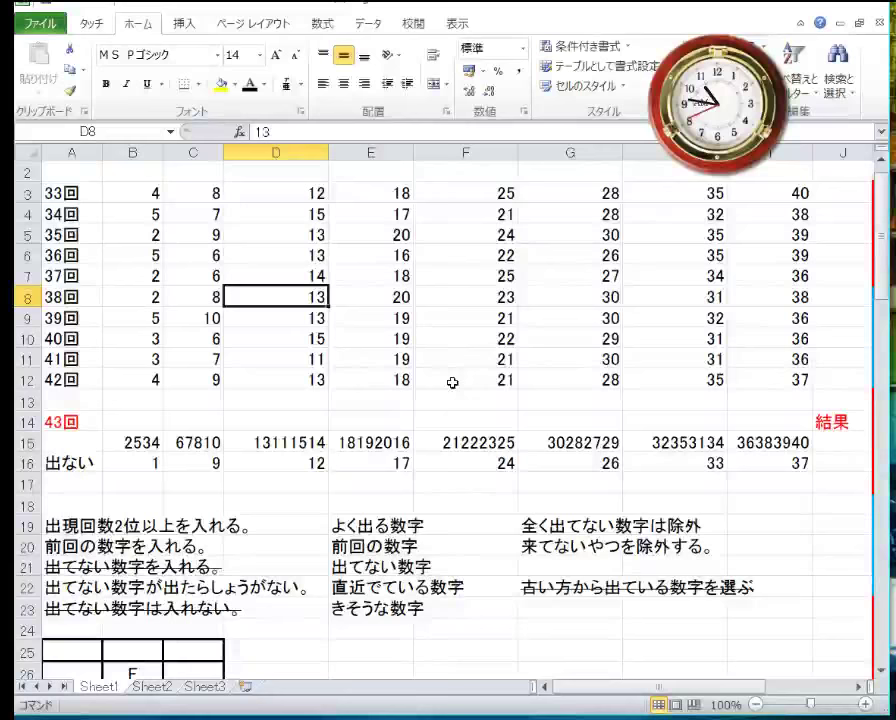
{"action": "key", "text": "Right"}
{"action": "key", "text": "Right"}
{"action": "key", "text": "Right"}
{"action": "key", "text": "Right"}
{"action": "key", "text": "Right"}
{"action": "key", "text": "Right"}
{"action": "key", "text": "Right"}
{"action": "key", "text": "Right"}
{"action": "key", "text": "Right"}
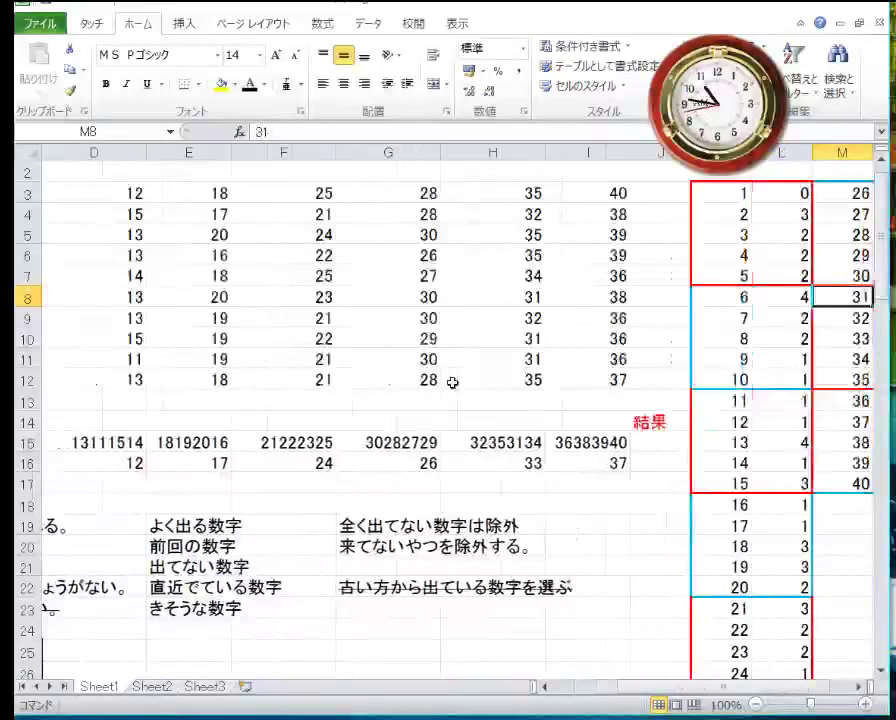
{"action": "key", "text": "Left"}
{"action": "type", "text": "3"}
{"action": "key", "text": "Return"}
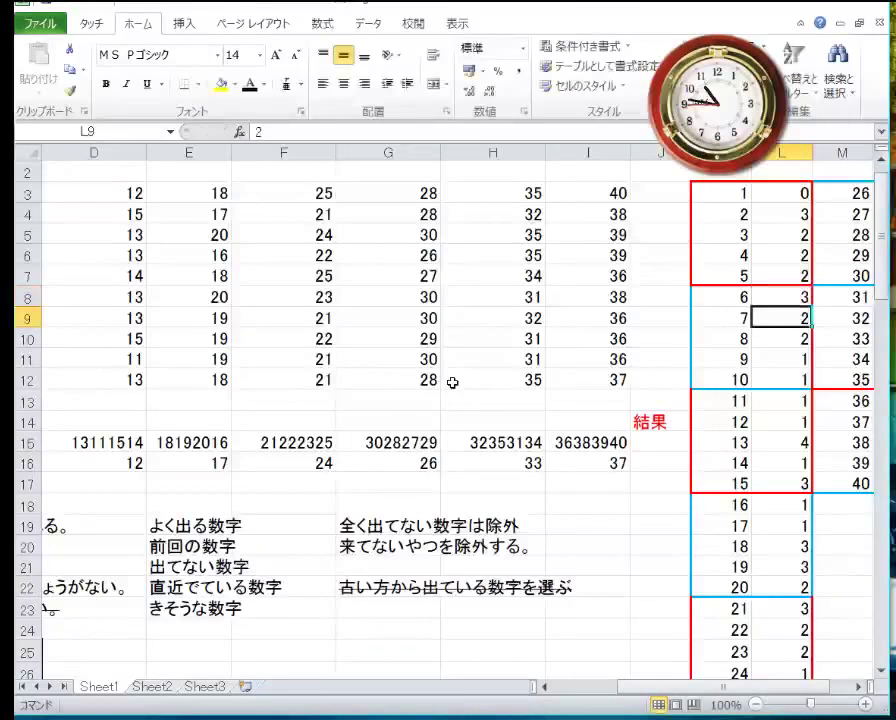
- Compare the draw results along the 39回 row in columns B to I with the appearance counts in columns K to N
{"action": "key", "text": "Left"}
{"action": "key", "text": "Left"}
{"action": "key", "text": "Left"}
{"action": "key", "text": "Left"}
{"action": "key", "text": "Left"}
{"action": "key", "text": "Left"}
{"action": "key", "text": "Left"}
{"action": "key", "text": "Left"}
{"action": "key", "text": "Left"}
{"action": "key", "text": "Left"}
{"action": "key", "text": "Right"}
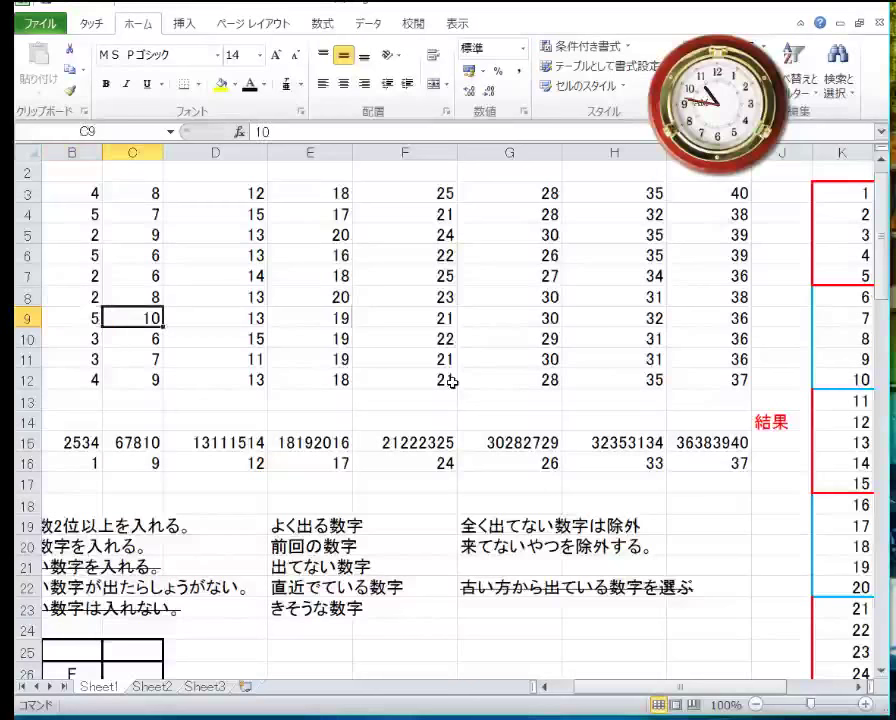
{"action": "key", "text": "Right"}
{"action": "key", "text": "Right"}
{"action": "key", "text": "Right"}
{"action": "key", "text": "Right"}
{"action": "key", "text": "Right"}
{"action": "key", "text": "Right"}
{"action": "key", "text": "Right"}
{"action": "key", "text": "Right"}
{"action": "key", "text": "Right"}
{"action": "key", "text": "Right"}
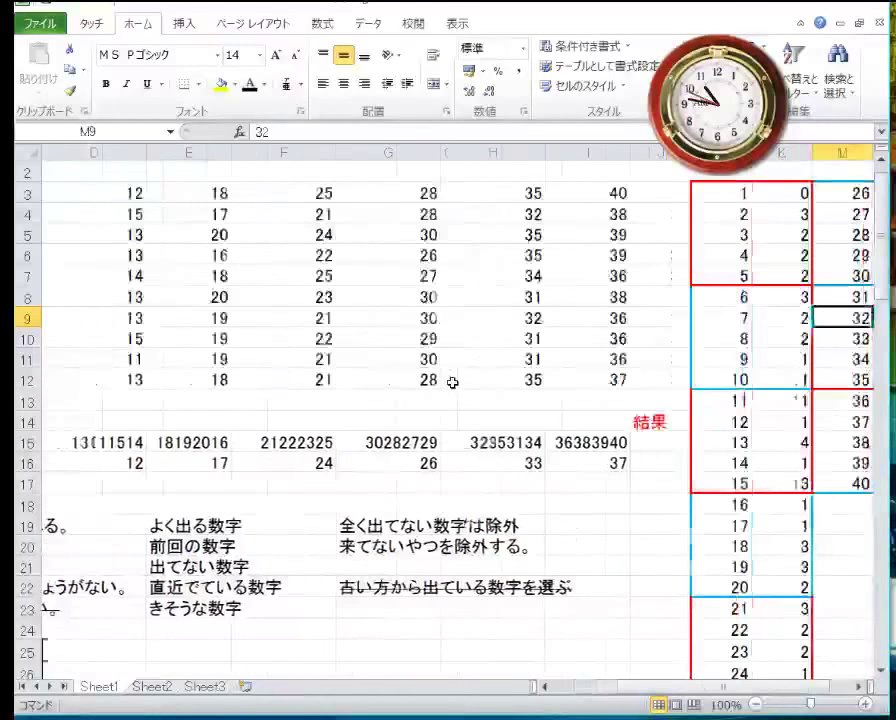
{"action": "key", "text": "Left"}
{"action": "key", "text": "Left"}
{"action": "key", "text": "Left"}
{"action": "key", "text": "Left"}
{"action": "key", "text": "Left"}
{"action": "key", "text": "Left"}
{"action": "key", "text": "Left"}
{"action": "key", "text": "Left"}
{"action": "key", "text": "Left"}
{"action": "key", "text": "Left"}
{"action": "key", "text": "Left"}
{"action": "key", "text": "Right"}
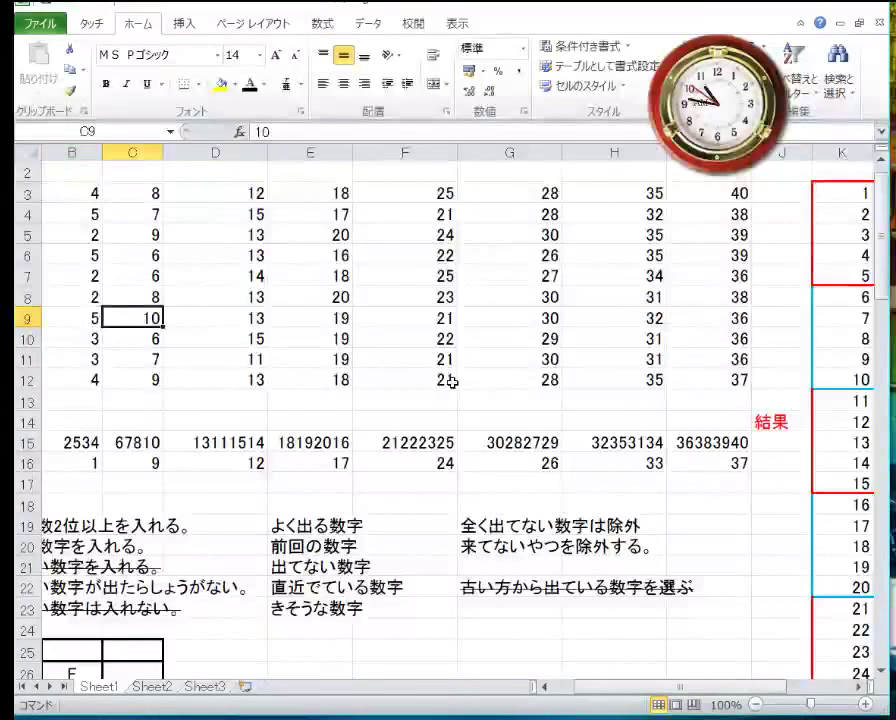
{"action": "key", "text": "Right"}
{"action": "key", "text": "Right"}
{"action": "key", "text": "Right"}
{"action": "key", "text": "Right"}
{"action": "key", "text": "Right"}
{"action": "key", "text": "Right"}
{"action": "key", "text": "Right"}
{"action": "key", "text": "Right"}
{"action": "key", "text": "Right"}
{"action": "key", "text": "Right"}
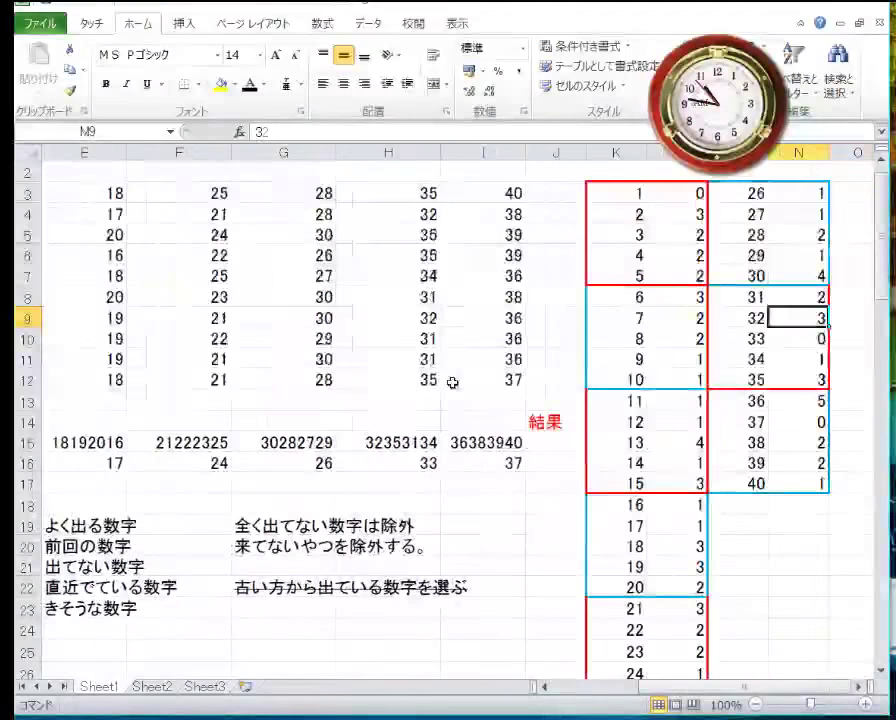
{"action": "key", "text": "Left"}
{"action": "key", "text": "Left"}
{"action": "key", "text": "Left"}
{"action": "key", "text": "Left"}
{"action": "key", "text": "Left"}
{"action": "key", "text": "Left"}
{"action": "key", "text": "Left"}
{"action": "key", "text": "Left"}
{"action": "key", "text": "Left"}
{"action": "key", "text": "Left"}
{"action": "key", "text": "Left"}
{"action": "key", "text": "Left"}
{"action": "key", "text": "Right"}
{"action": "key", "text": "Right"}
{"action": "key", "text": "Right"}
{"action": "key", "text": "Right"}
{"action": "key", "text": "Right"}
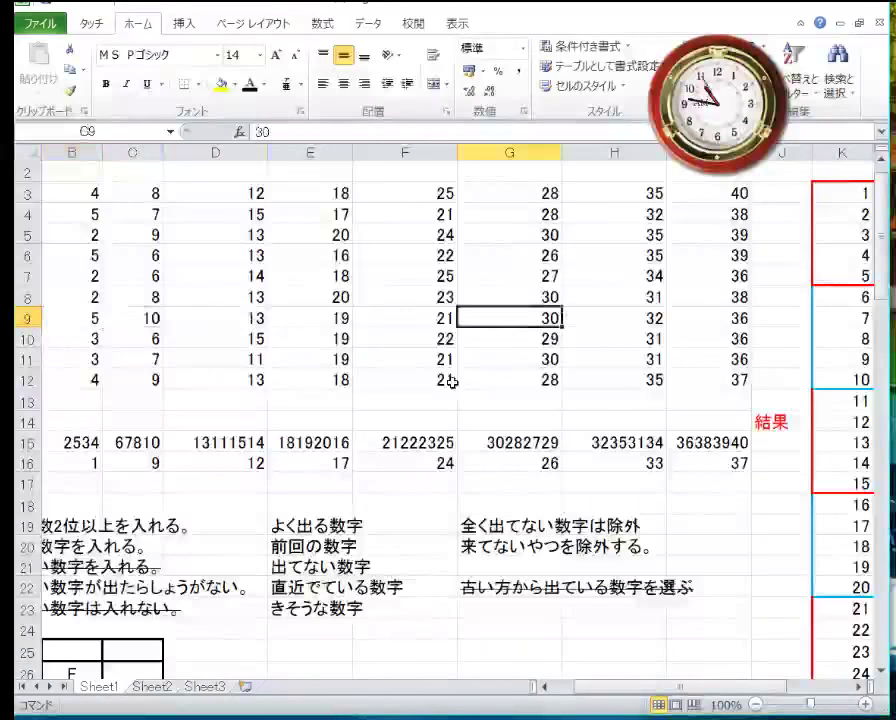
{"action": "key", "text": "Right"}
{"action": "key", "text": "Right"}
{"action": "key", "text": "Right"}
{"action": "key", "text": "Right"}
{"action": "key", "text": "Right"}
{"action": "key", "text": "Right"}
- Set the appearance count for number 9 in L11 to 2 and return to the start of the 42回 row
{"action": "key", "text": "Down"}
{"action": "key", "text": "Down"}
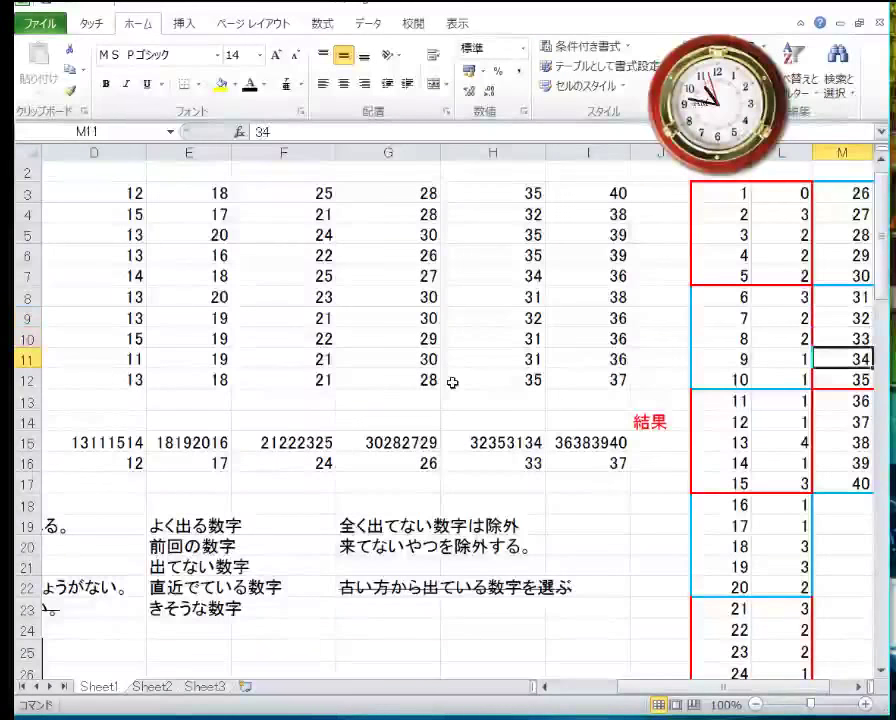
{"action": "key", "text": "Left"}
{"action": "key", "text": "Down"}
{"action": "key", "text": "Left"}
{"action": "key", "text": "Home"}
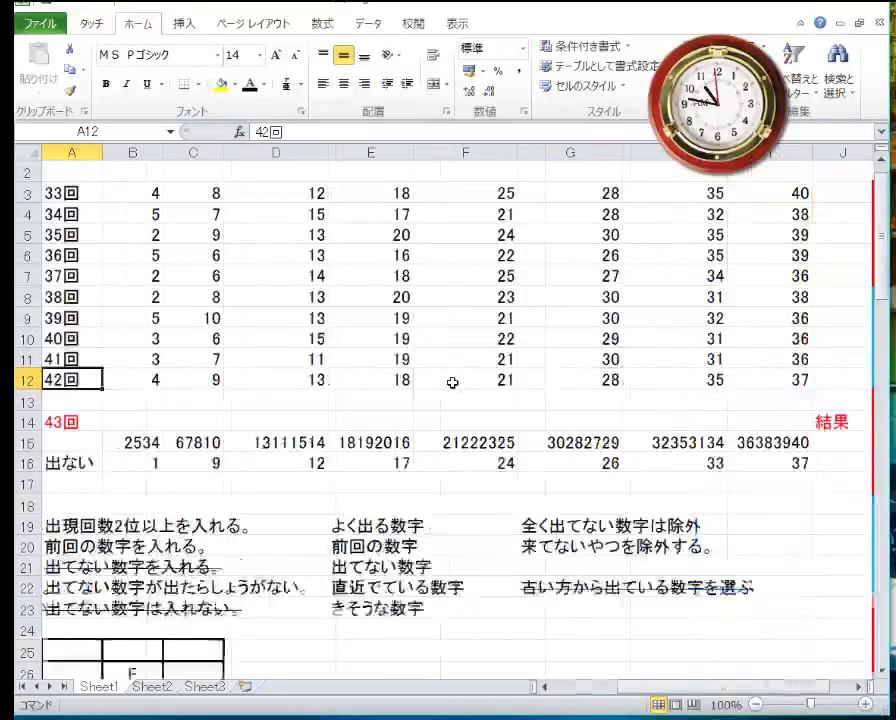
- Check the appearance counts for numbers 10 and 11 in column L against the draw results in columns B to I
{"action": "key", "text": "Right"}
{"action": "key", "text": "Right"}
{"action": "key", "text": "Right"}
{"action": "key", "text": "Right"}
{"action": "key", "text": "Right"}
{"action": "key", "text": "Right"}
{"action": "key", "text": "Right"}
{"action": "key", "text": "Right"}
{"action": "key", "text": "Right"}
{"action": "key", "text": "Right"}
{"action": "key", "text": "Right"}
{"action": "key", "text": "Right"}
{"action": "key", "text": "Left"}
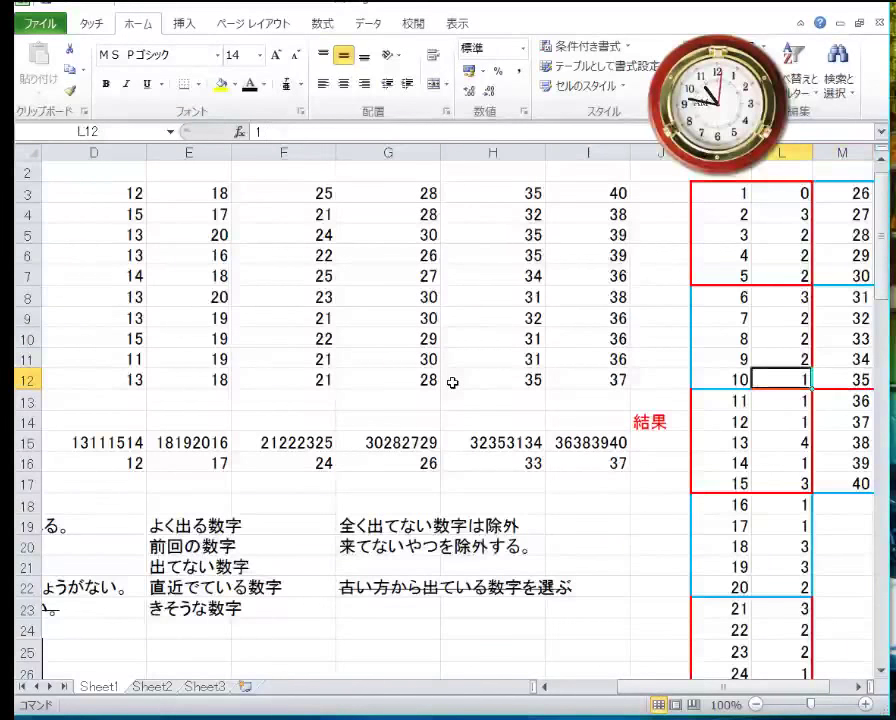
{"action": "key", "text": "Down"}
{"action": "key", "text": "Left"}
{"action": "key", "text": "Left"}
{"action": "key", "text": "Left"}
{"action": "key", "text": "Left"}
{"action": "key", "text": "Left"}
{"action": "key", "text": "Left"}
{"action": "key", "text": "Left"}
{"action": "key", "text": "Left"}
{"action": "key", "text": "Left"}
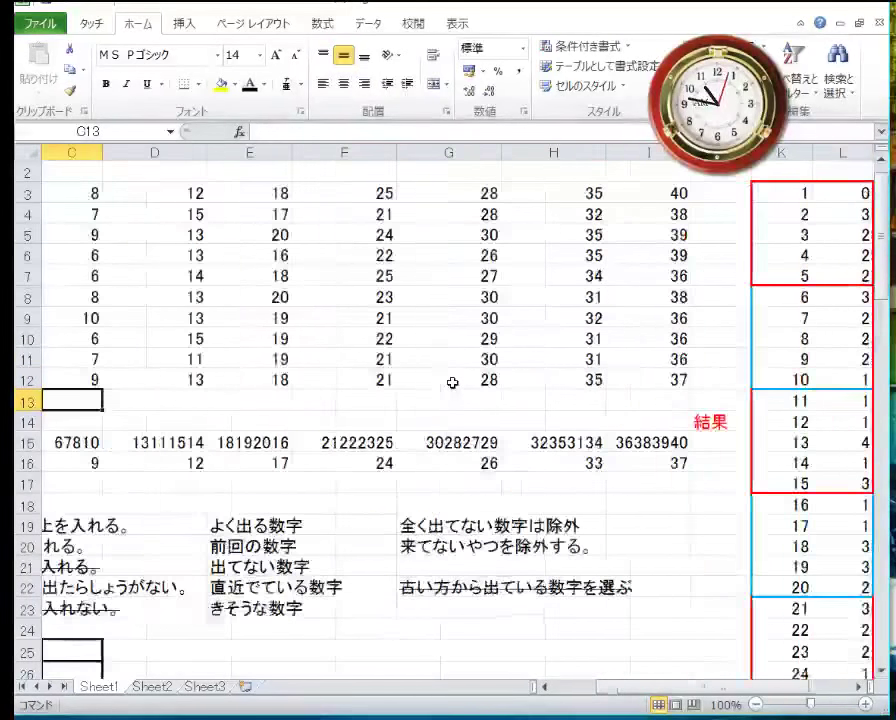
{"action": "key", "text": "Right"}
{"action": "key", "text": "Right"}
{"action": "key", "text": "Right"}
{"action": "key", "text": "Right"}
{"action": "key", "text": "Right"}
{"action": "key", "text": "Right"}
{"action": "key", "text": "Right"}
{"action": "key", "text": "Right"}
{"action": "key", "text": "Right"}
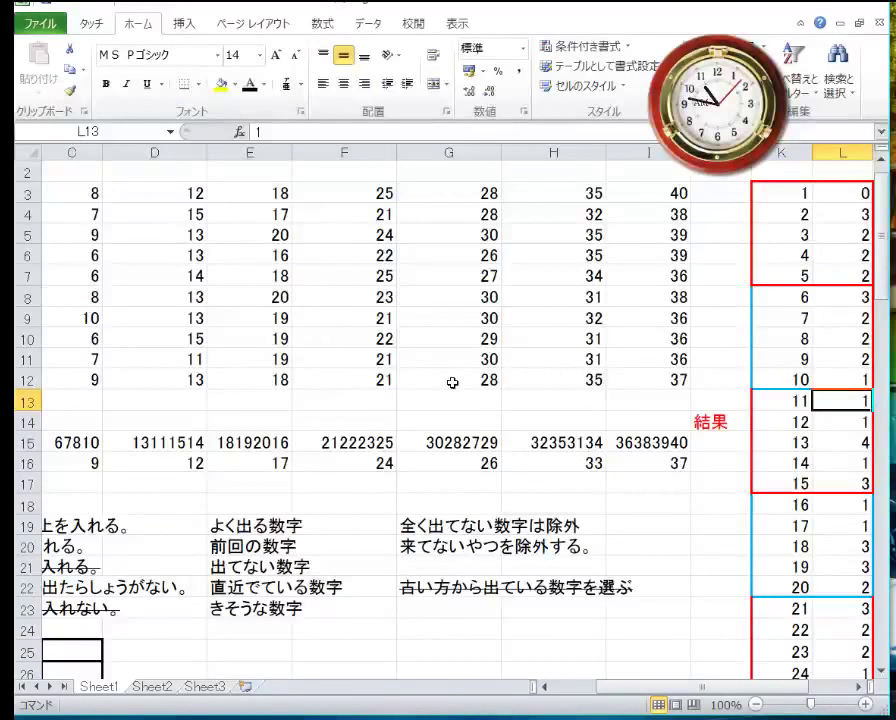
- Set the appearance count for number 13 in L15 to 5
{"action": "key", "text": "Down"}
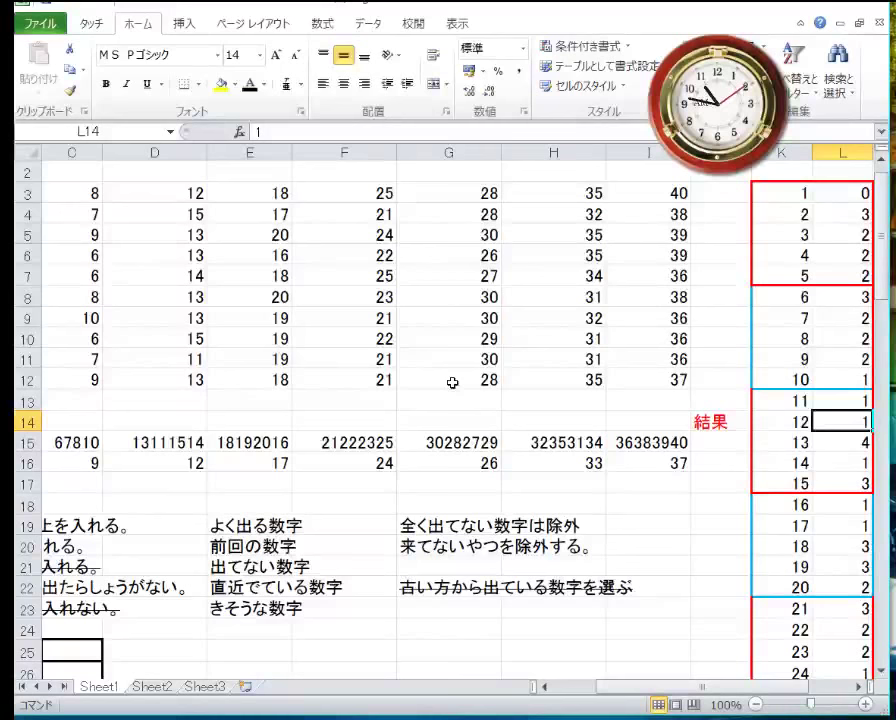
{"action": "key", "text": "Down"}
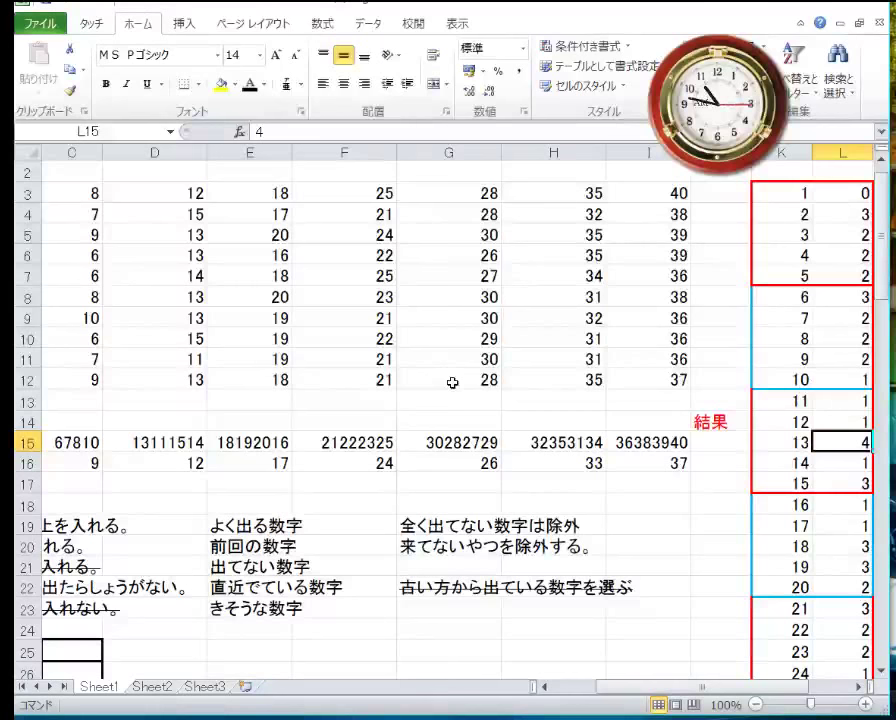
{"action": "type", "text": "5"}
{"action": "key", "text": "Return"}
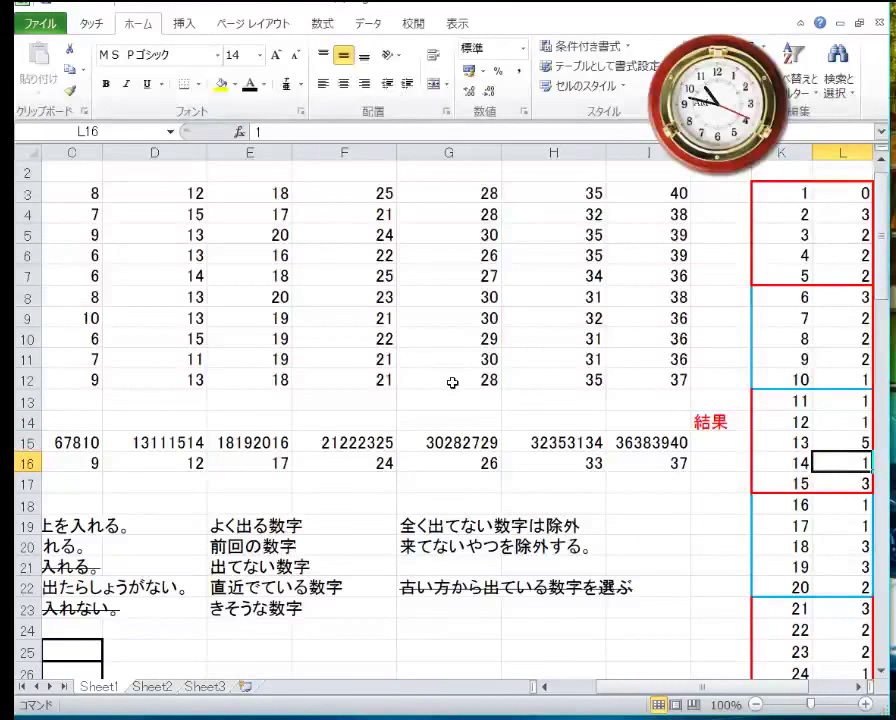
- Set the appearance counts for number 15 in L17 to 2 and number 16 in L18 to 0
{"action": "key", "text": "Return"}
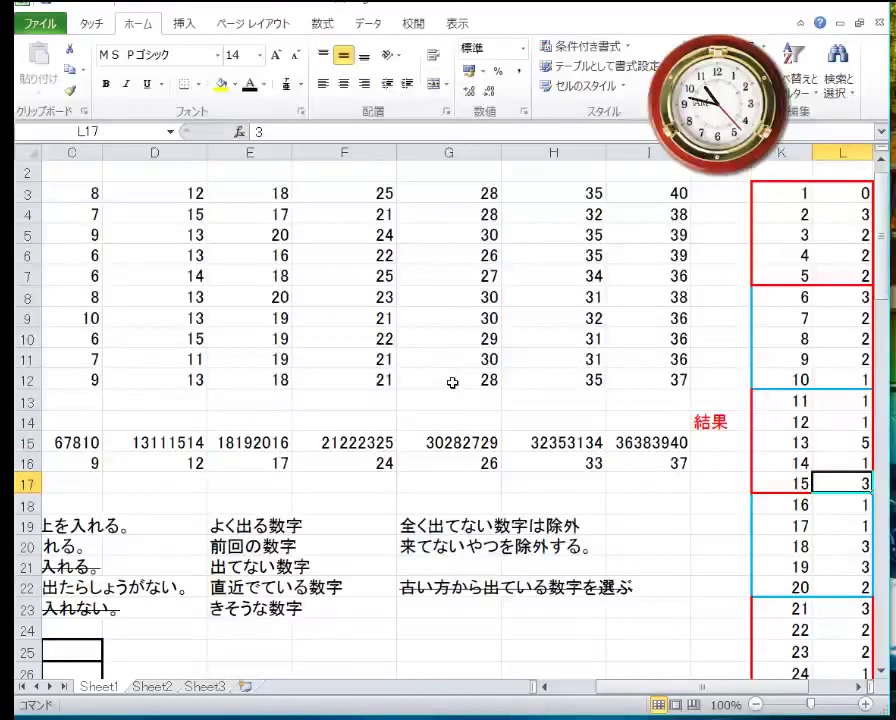
{"action": "type", "text": "2"}
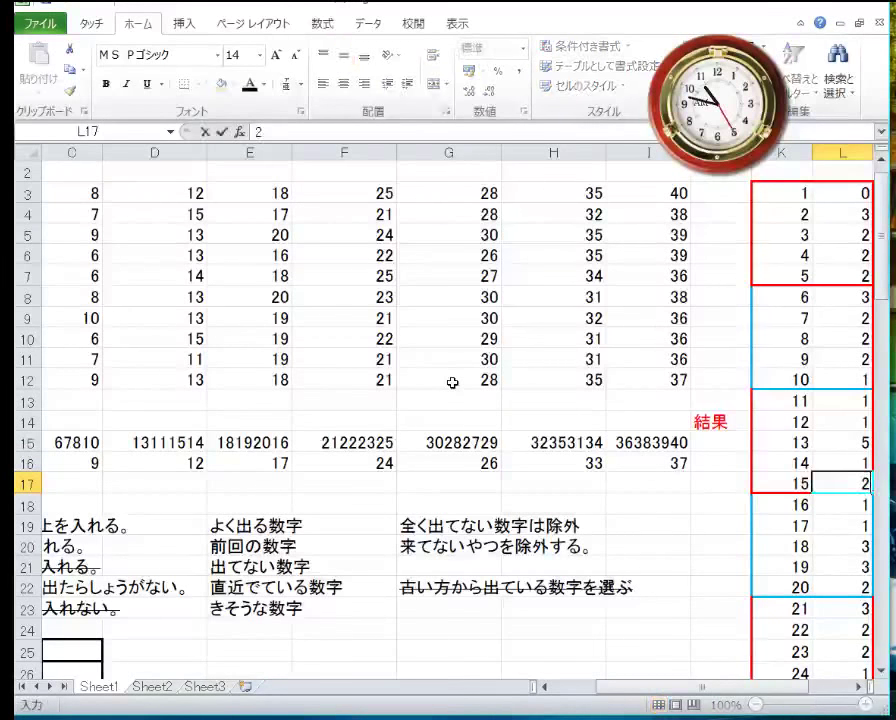
{"action": "key", "text": "Return"}
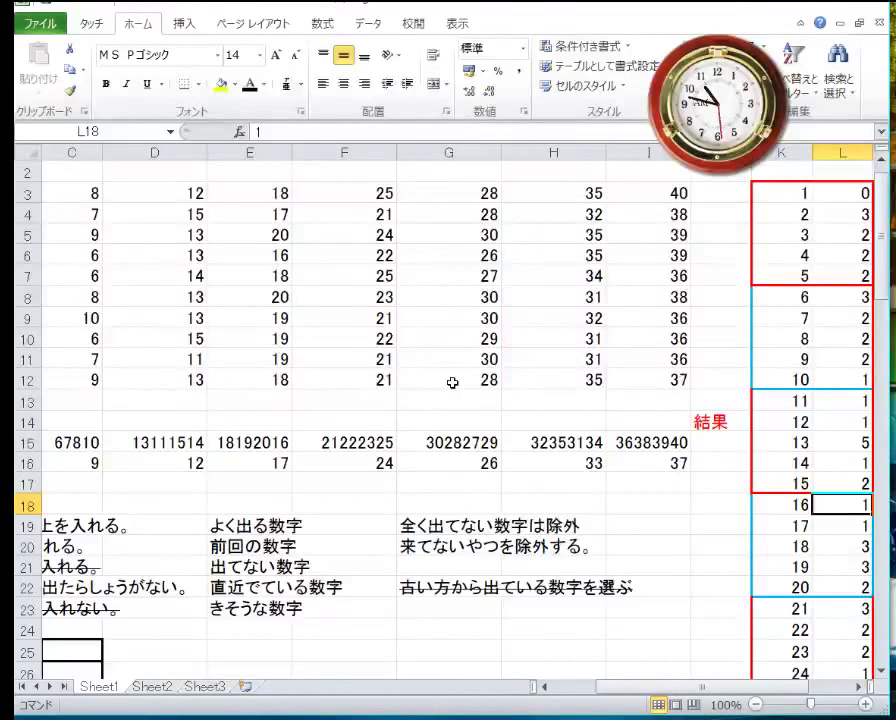
{"action": "type", "text": "0"}
{"action": "key", "text": "Return"}
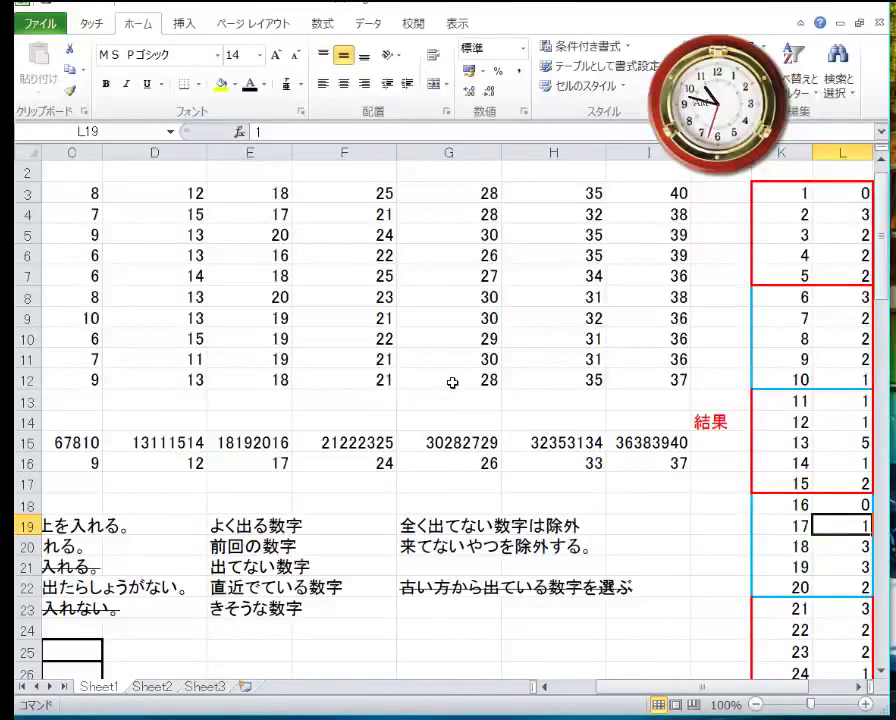
- Set the appearance count for number 21 in L23 to 4, leaving the counts for 17 to 20 as they are
{"action": "key", "text": "Return"}
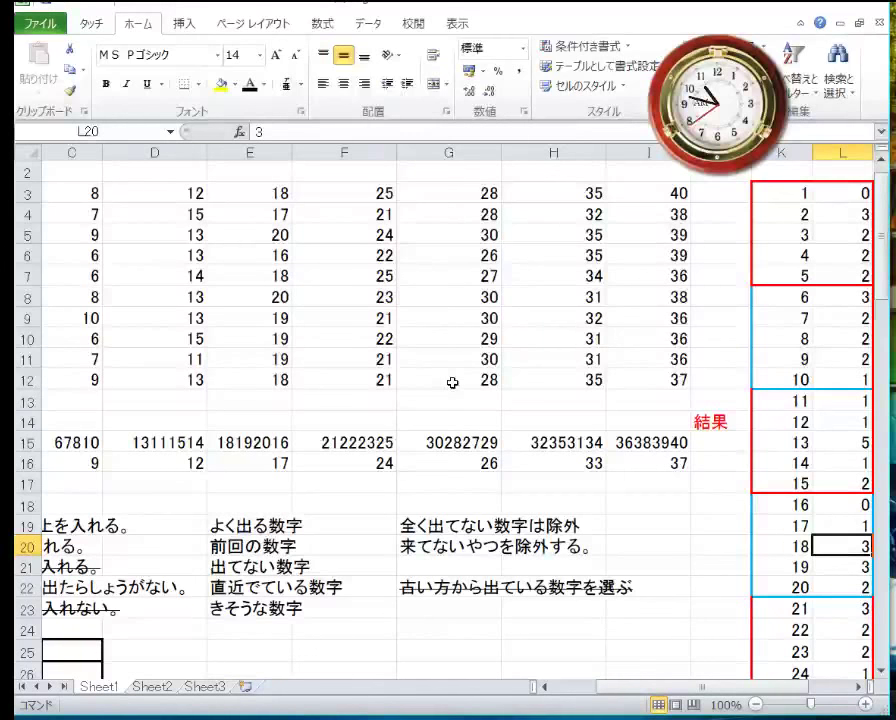
{"action": "key", "text": "Down"}
{"action": "key", "text": "Down"}
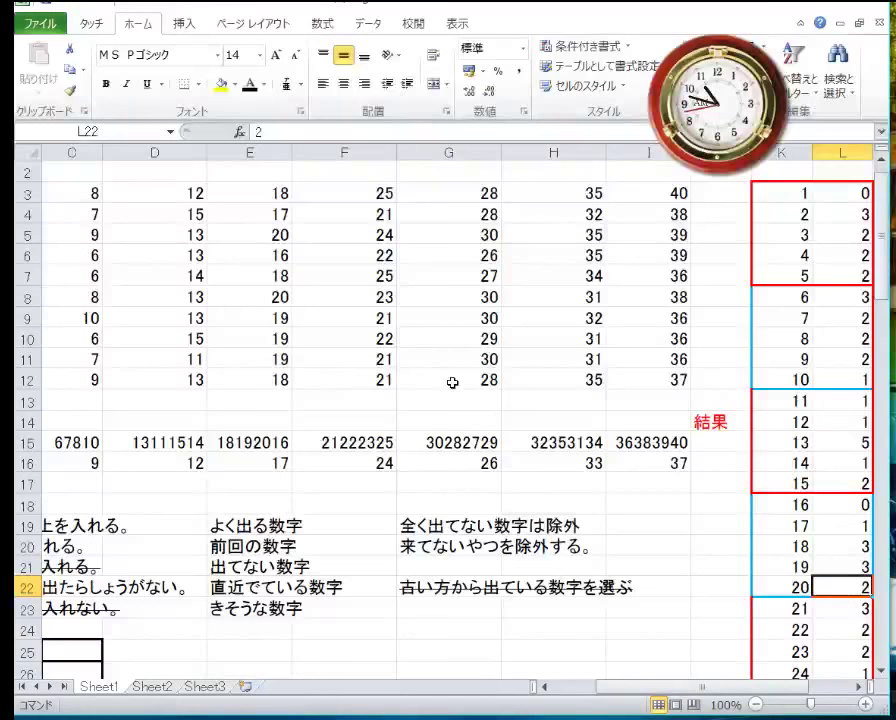
{"action": "key", "text": "Down"}
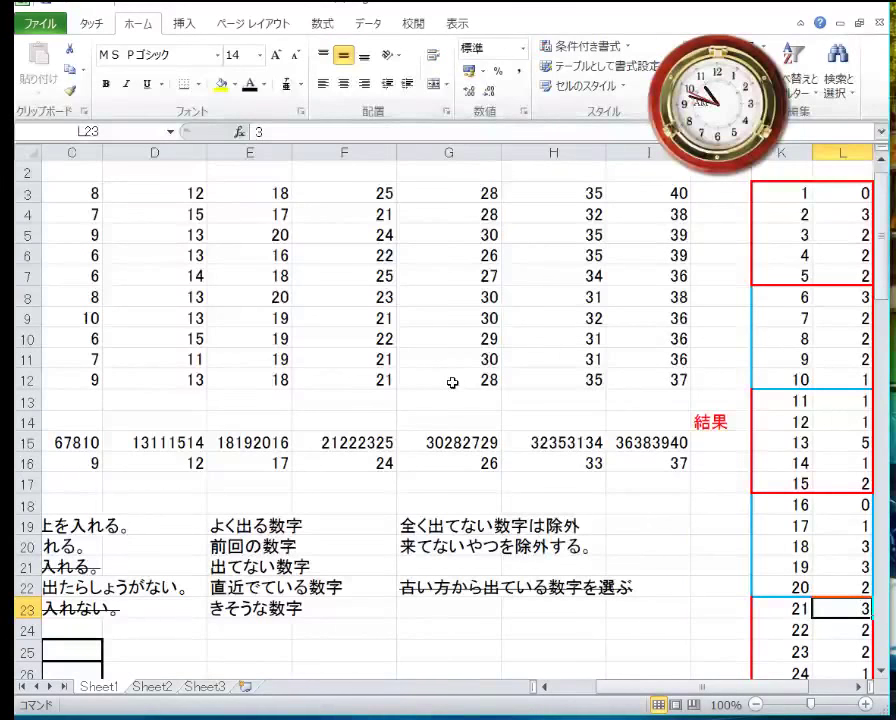
{"action": "type", "text": "4"}
{"action": "key", "text": "Return"}
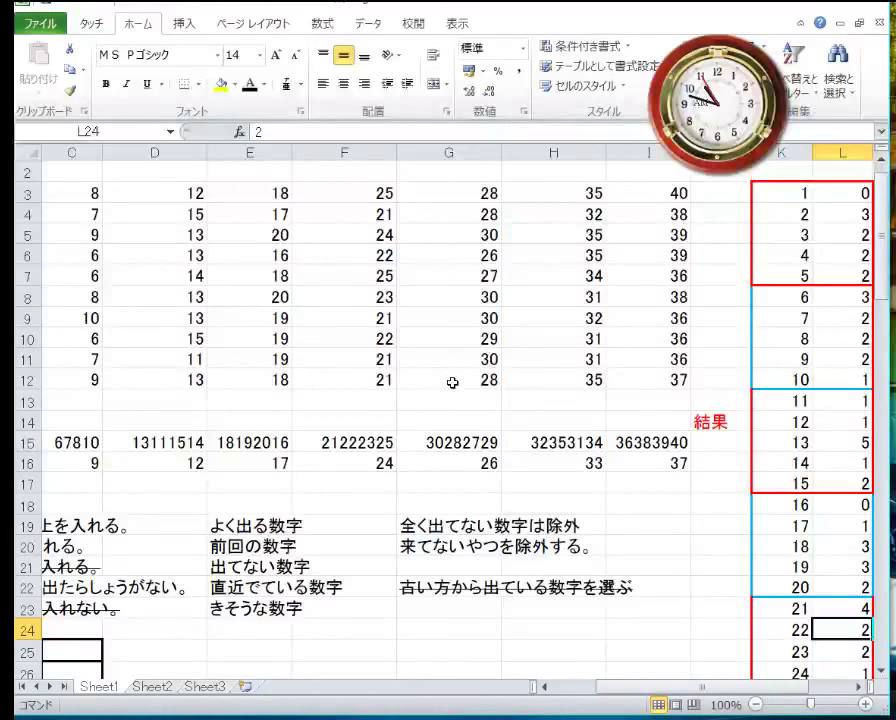
- Set the appearance count for number 23 in L25 to 1 and go on to the count for number 25
{"action": "key", "text": "Return"}
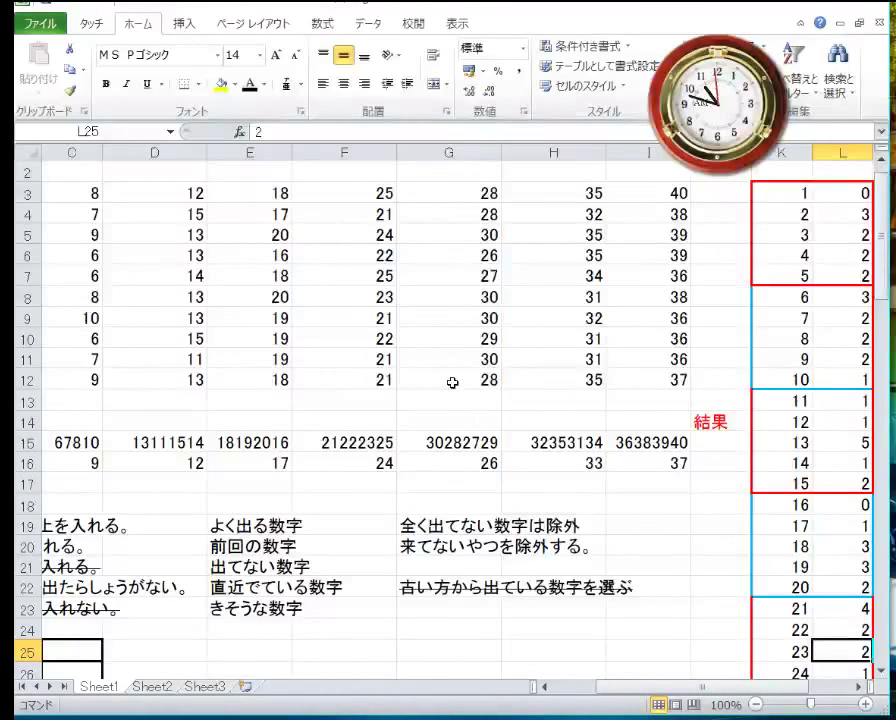
{"action": "type", "text": "1"}
{"action": "key", "text": "Return"}
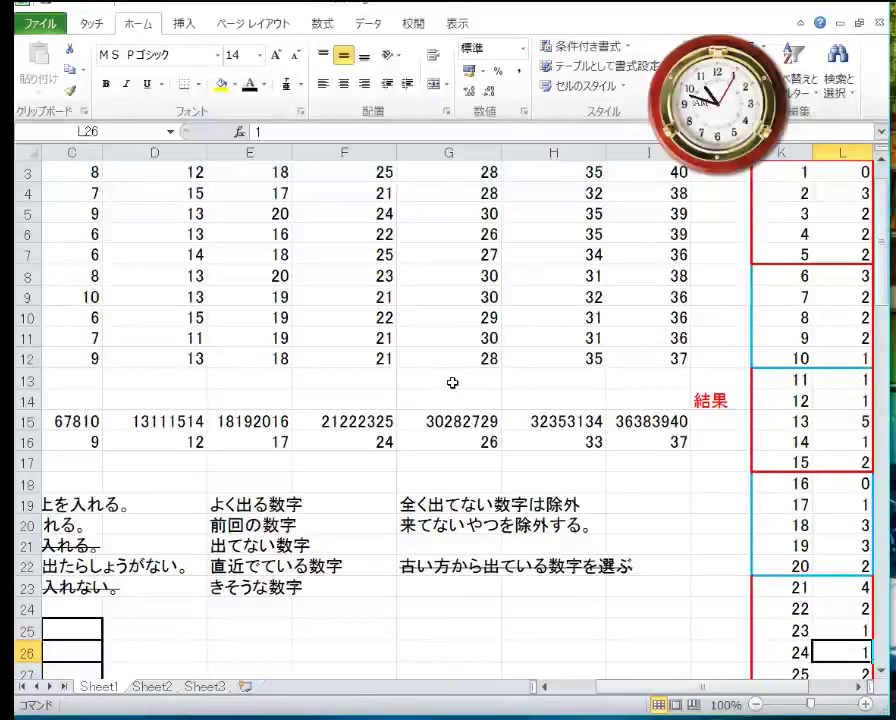
{"action": "key", "text": "Down"}
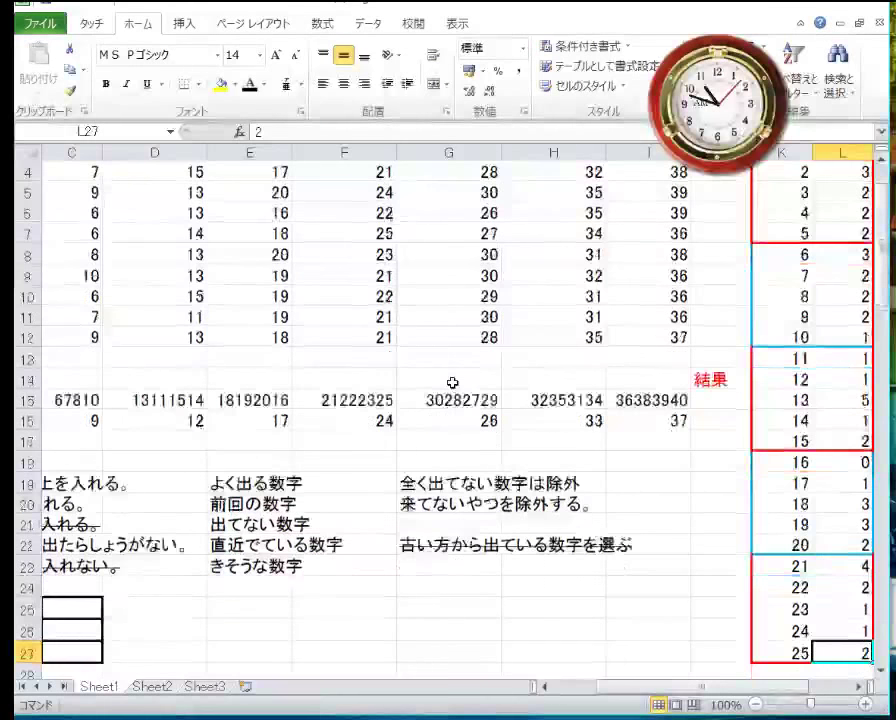
- Set the appearance count for number 28 in N5 to 3, leaving the counts for 26 and 27 as they are
{"action": "key", "text": "Up"}
{"action": "key", "text": "Up"}
{"action": "key", "text": "Up"}
{"action": "key", "text": "Up"}
{"action": "key", "text": "Up"}
{"action": "key", "text": "Up"}
{"action": "key", "text": "Up"}
{"action": "key", "text": "Up"}
{"action": "key", "text": "Up"}
{"action": "key", "text": "Up"}
{"action": "key", "text": "Up"}
{"action": "key", "text": "Up"}
{"action": "key", "text": "Up"}
{"action": "key", "text": "Up"}
{"action": "key", "text": "Up"}
{"action": "key", "text": "Up"}
{"action": "key", "text": "Up"}
{"action": "key", "text": "Up"}
{"action": "key", "text": "Up"}
{"action": "key", "text": "Up"}
{"action": "key", "text": "Up"}
{"action": "key", "text": "Up"}
{"action": "key", "text": "Up"}
{"action": "key", "text": "Up"}
{"action": "key", "text": "Right"}
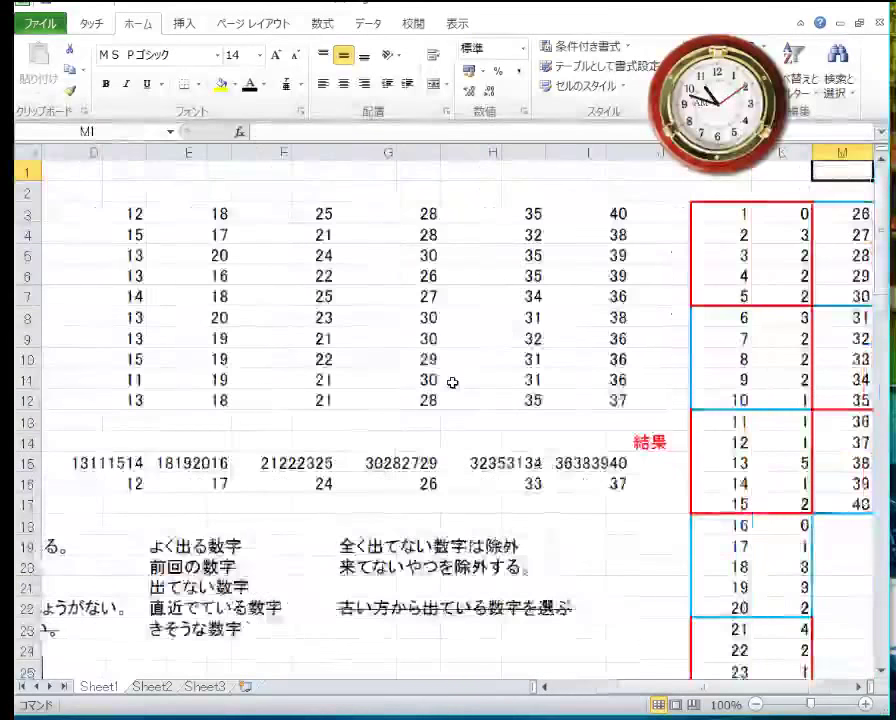
{"action": "key", "text": "Right"}
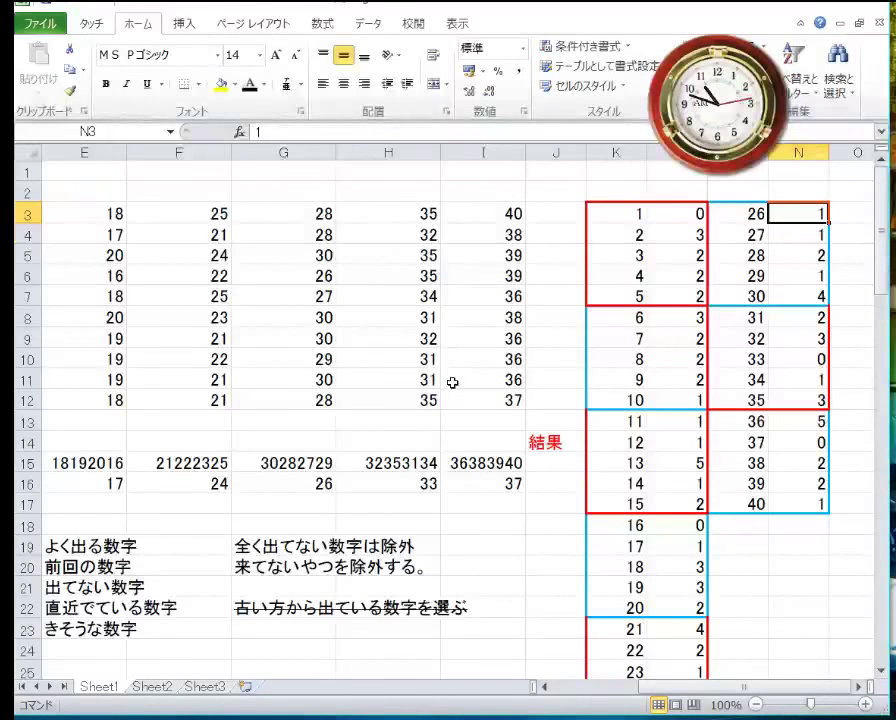
{"action": "key", "text": "Return"}
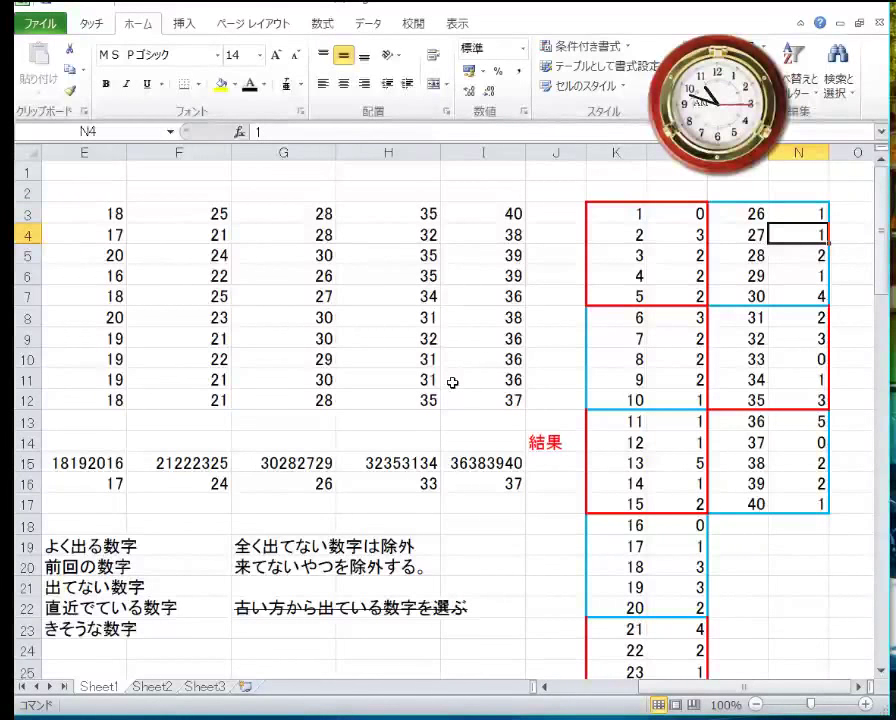
{"action": "key", "text": "Return"}
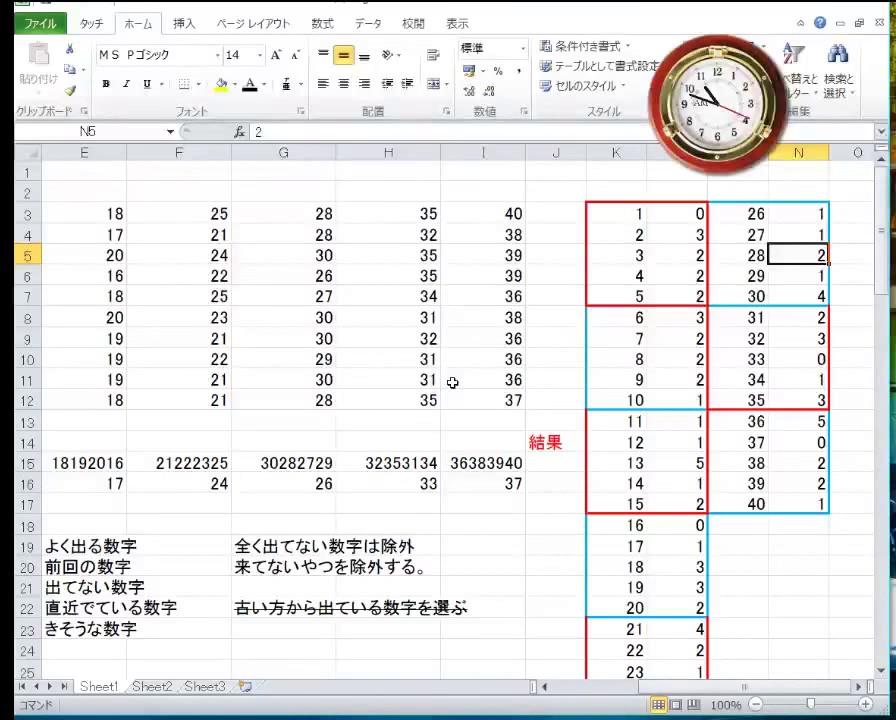
{"action": "type", "text": "3"}
{"action": "key", "text": "Return"}
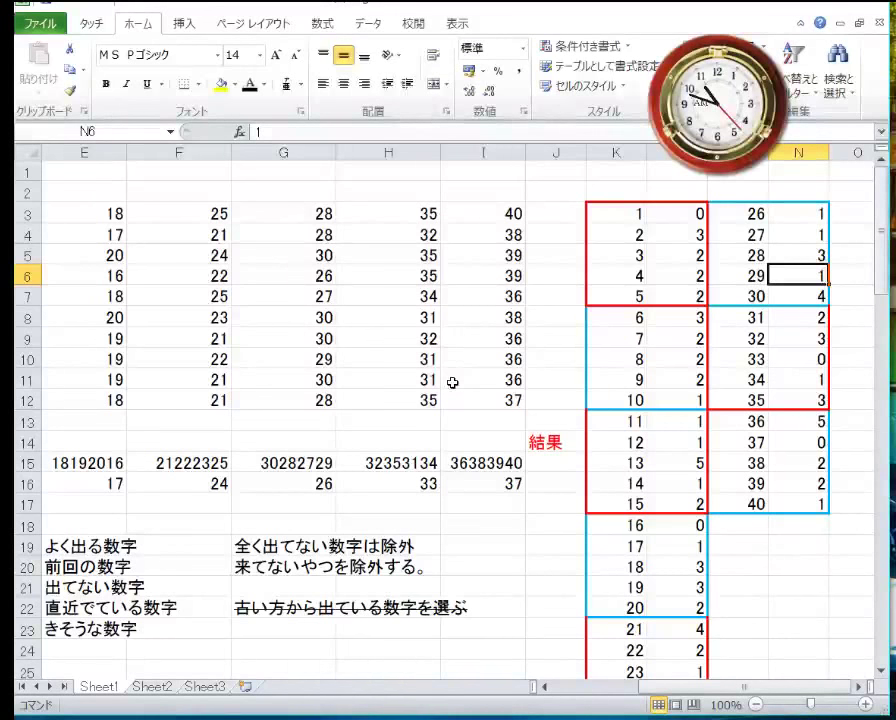
- Set the appearance count for number 30 in N7 to 3, skipping number 29
{"action": "key", "text": "Down"}
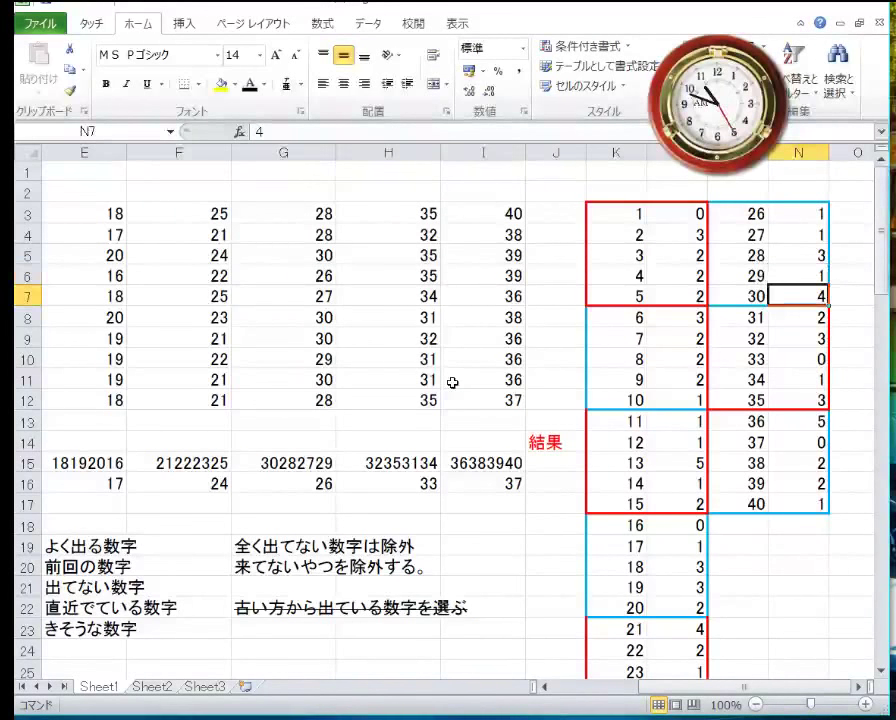
{"action": "type", "text": "3"}
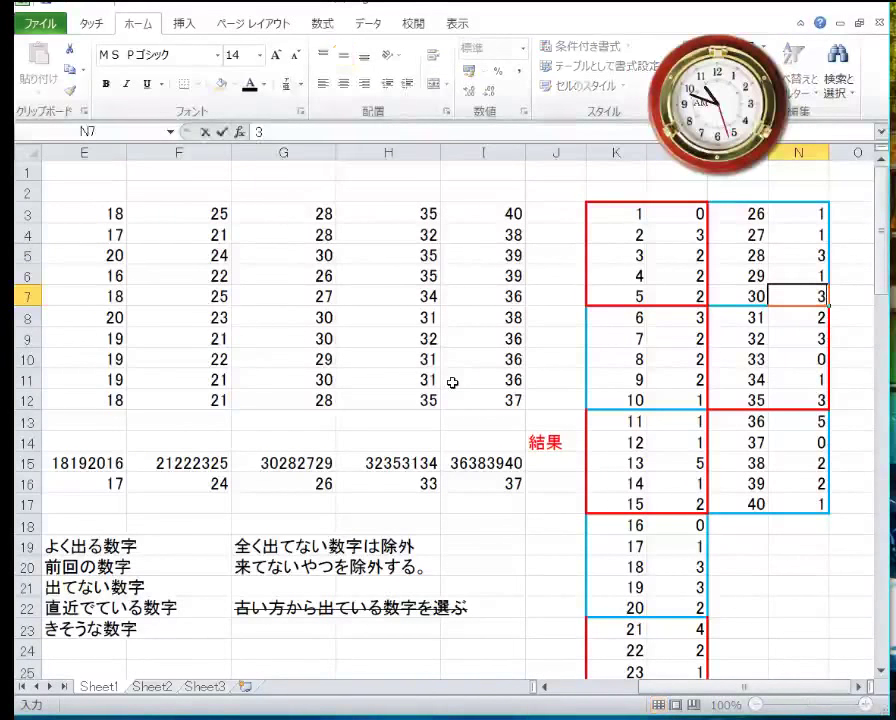
{"action": "key", "text": "Return"}
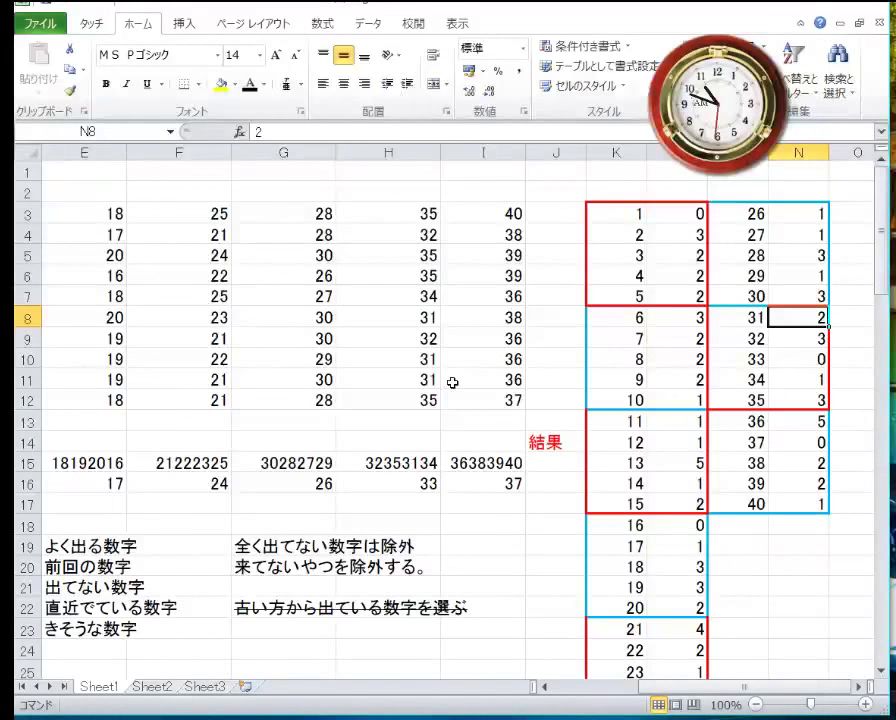
- Set the appearance counts for number 31 in N8 to 3 and number 32 in N9 to 2
{"action": "type", "text": "3"}
{"action": "key", "text": "Return"}
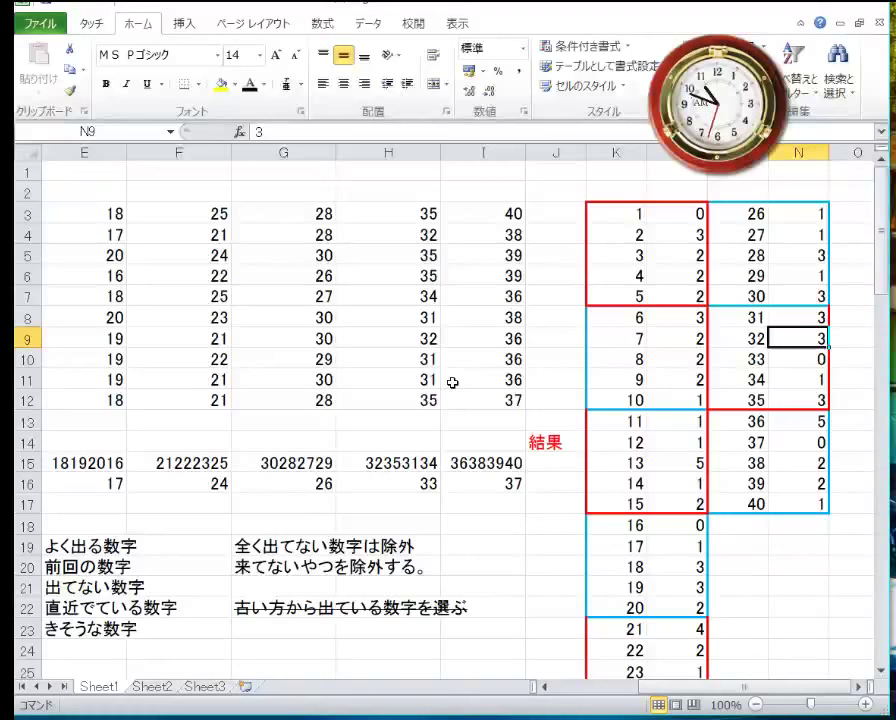
{"action": "type", "text": "2"}
{"action": "key", "text": "Return"}
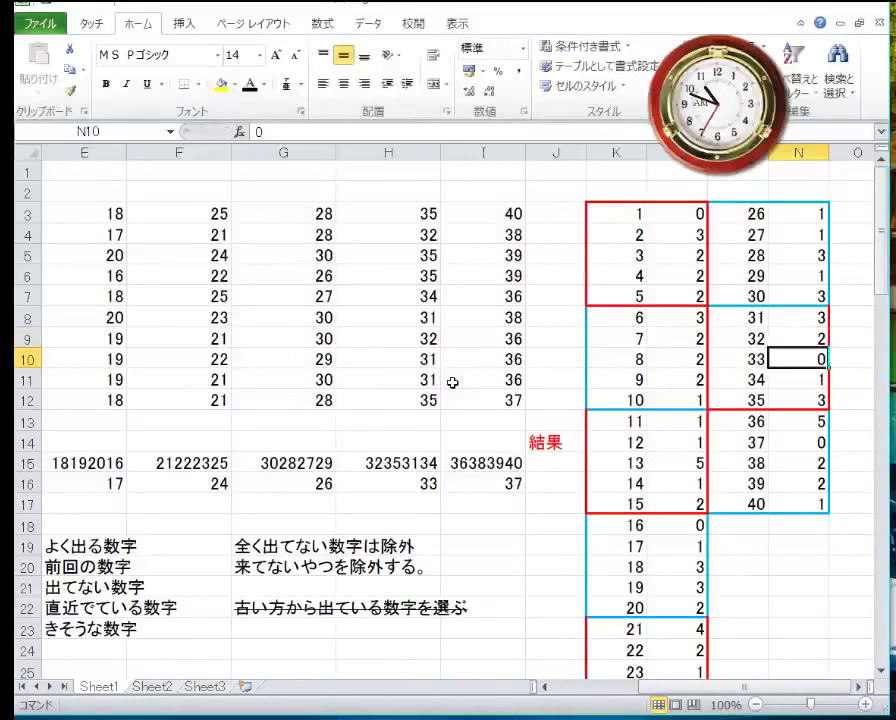
- Set the appearance counts for number 36 in N13 to 4 and number 37 in N14 to 1
{"action": "key", "text": "Return"}
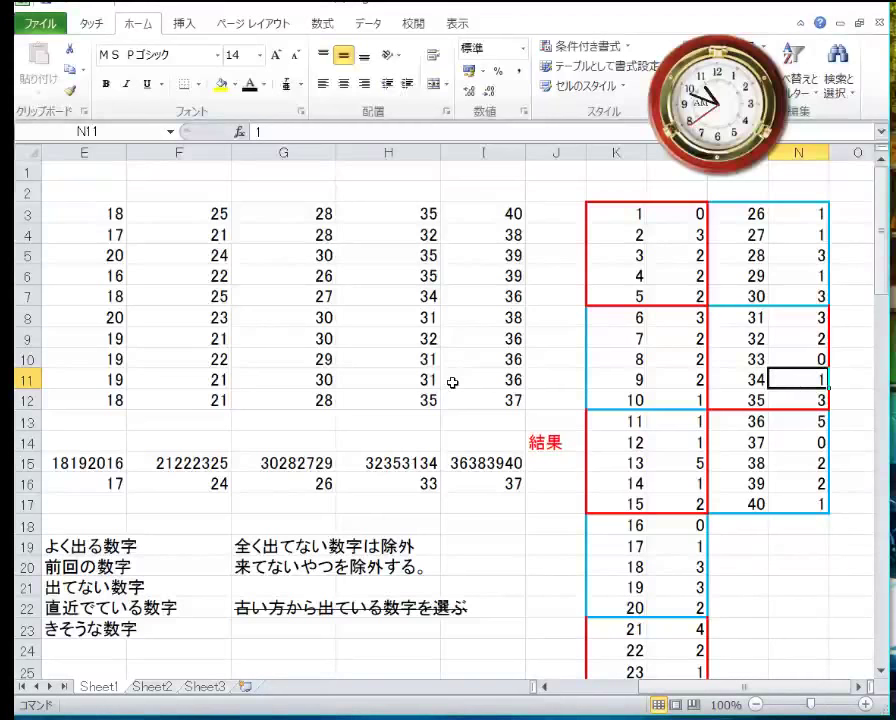
{"action": "key", "text": "Return"}
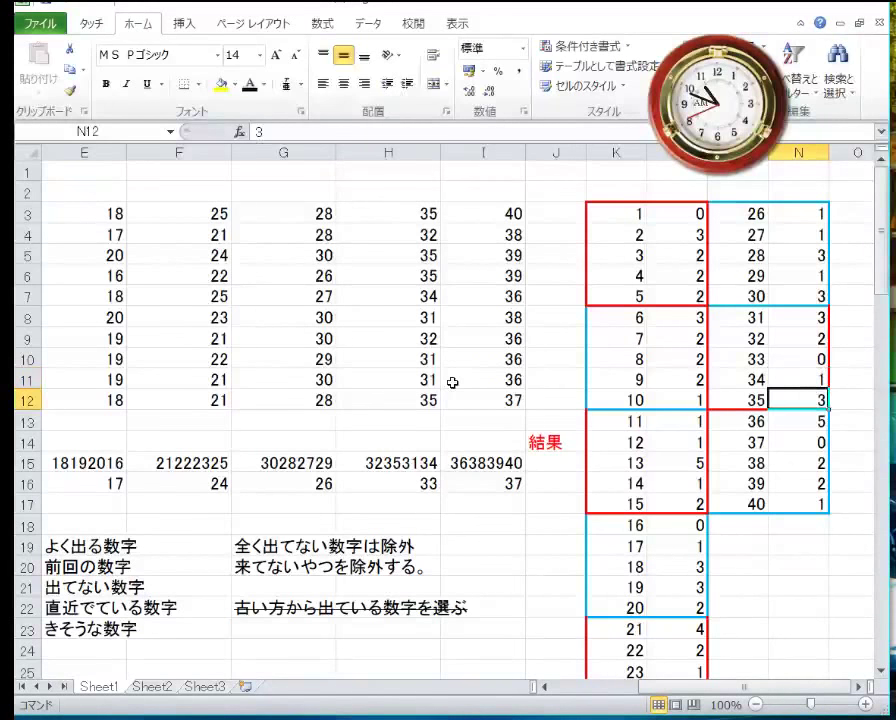
{"action": "key", "text": "Return"}
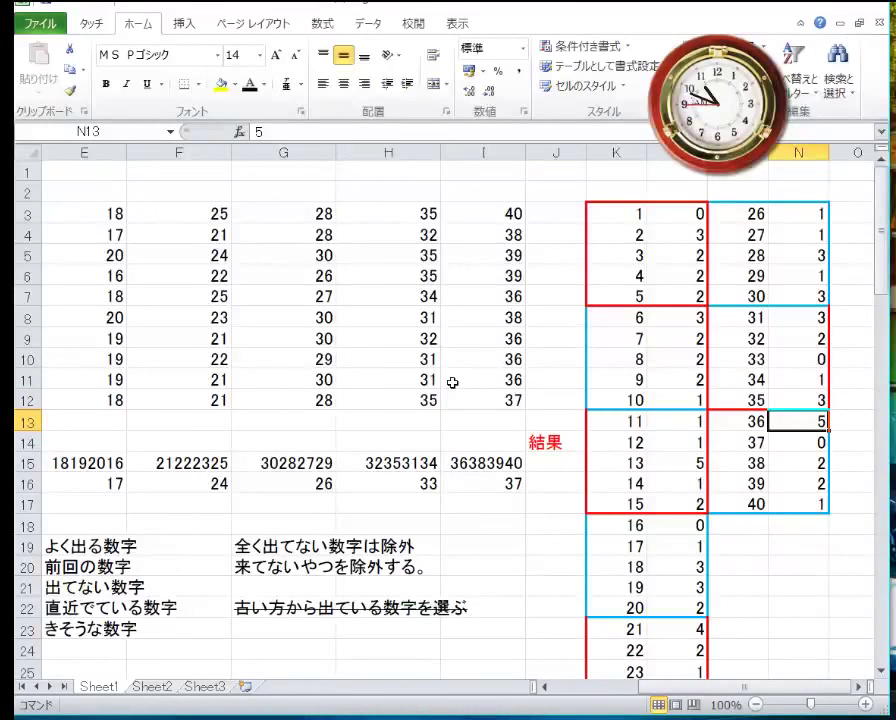
{"action": "type", "text": "4"}
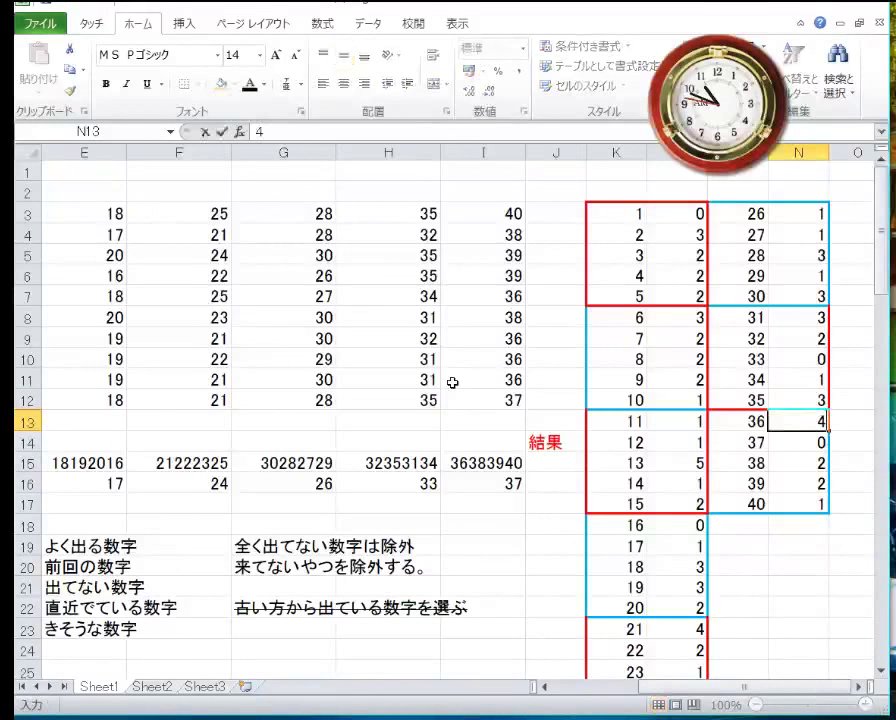
{"action": "key", "text": "Return"}
{"action": "type", "text": "1"}
{"action": "key", "text": "Return"}
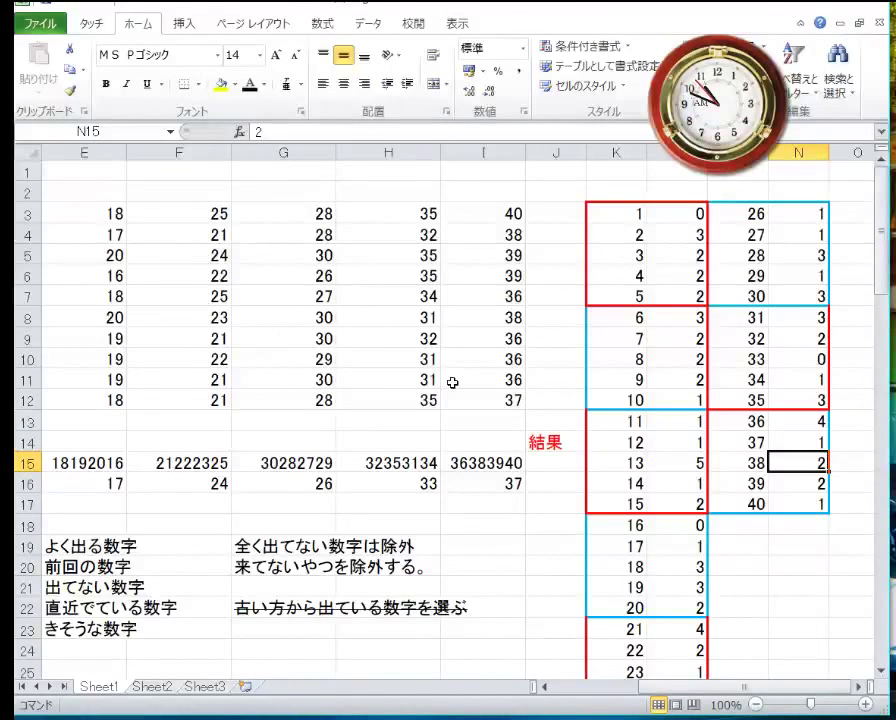
{"action": "key", "text": "Return"}
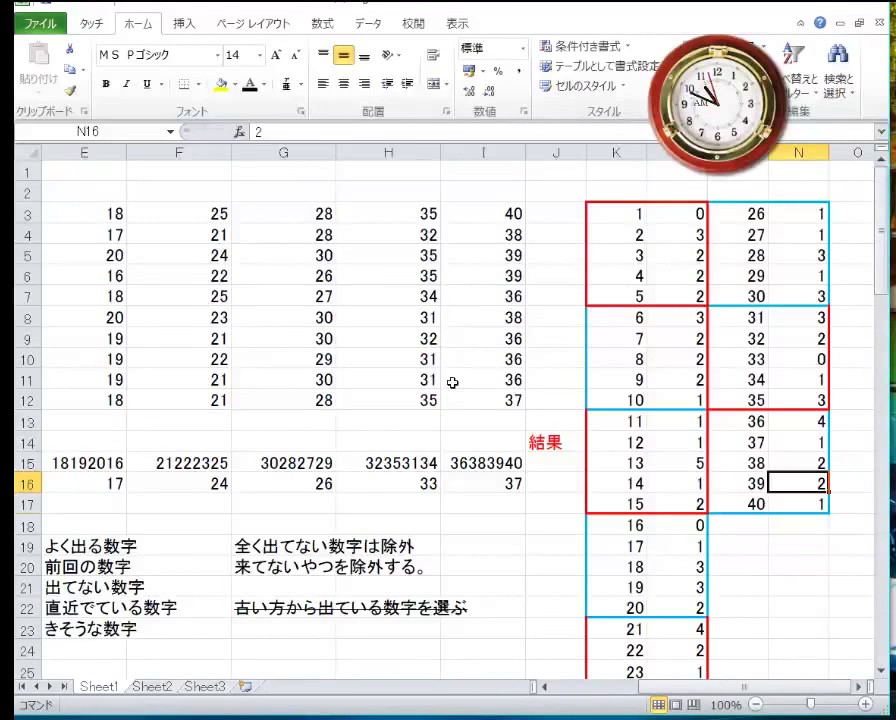
{"action": "key", "text": "Return"}
- Examine the 43rd draw candidate numbers in row 15 and the number selection rules in E19:E23
{"action": "key", "text": "Left"}
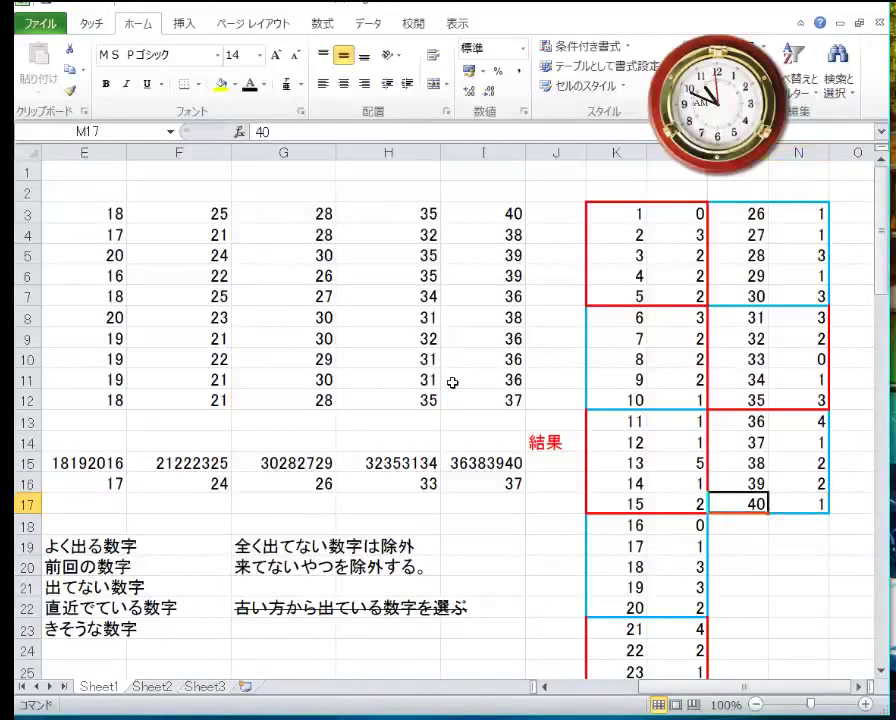
{"action": "key", "text": "Home"}
{"action": "key", "text": "Right"}
{"action": "key", "text": "Right"}
{"action": "key", "text": "Right"}
{"action": "key", "text": "Right"}
{"action": "key", "text": "Right"}
{"action": "key", "text": "Right"}
{"action": "key", "text": "Right"}
{"action": "key", "text": "Right"}
{"action": "key", "text": "Right"}
{"action": "key", "text": "Right"}
{"action": "key", "text": "Right"}
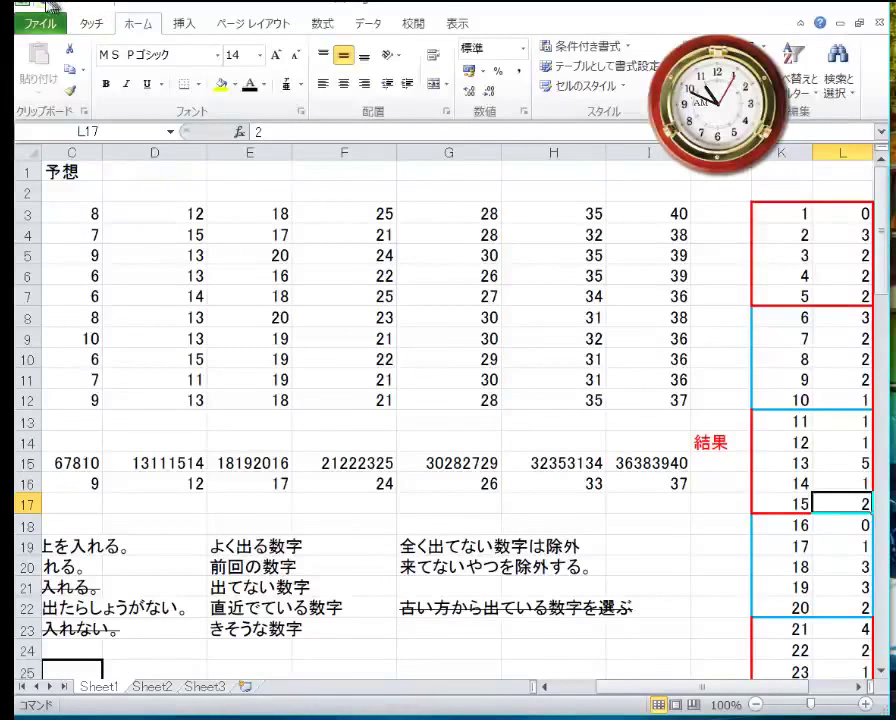
{"action": "key", "text": "Right"}
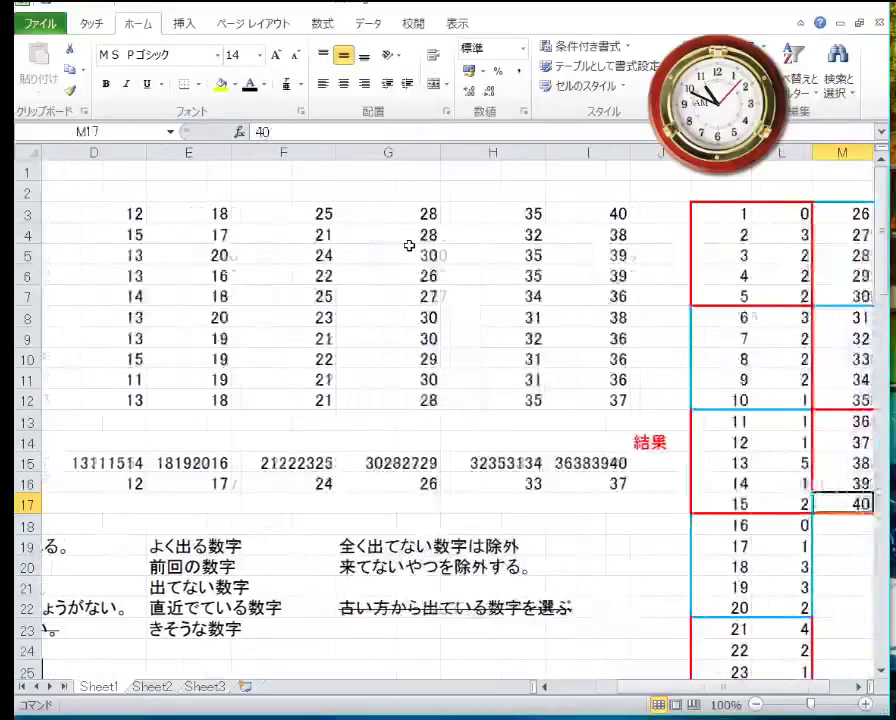
{"action": "key", "text": "Left"}
{"action": "key", "text": "Up"}
{"action": "key", "text": "Up"}
{"action": "key", "text": "Left"}
{"action": "key", "text": "Left"}
{"action": "key", "text": "Left"}
{"action": "key", "text": "Left"}
{"action": "key", "text": "Left"}
{"action": "key", "text": "Left"}
{"action": "key", "text": "Left"}
{"action": "key", "text": "Left"}
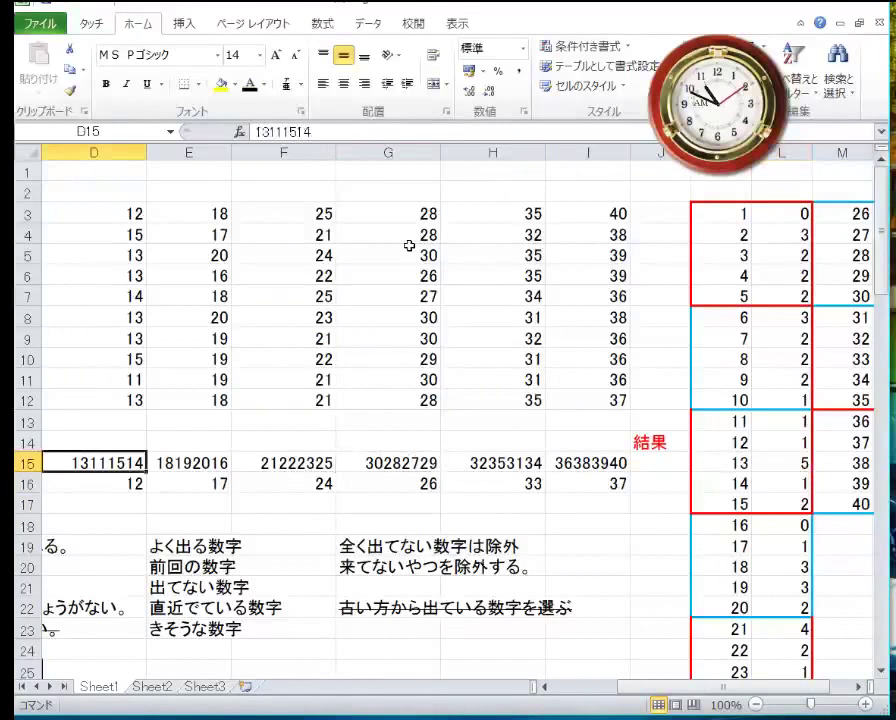
{"action": "key", "text": "Down"}
{"action": "key", "text": "Down"}
{"action": "key", "text": "Down"}
{"action": "key", "text": "Right"}
{"action": "key", "text": "Down"}
{"action": "key", "text": "Down"}
{"action": "key", "text": "Down"}
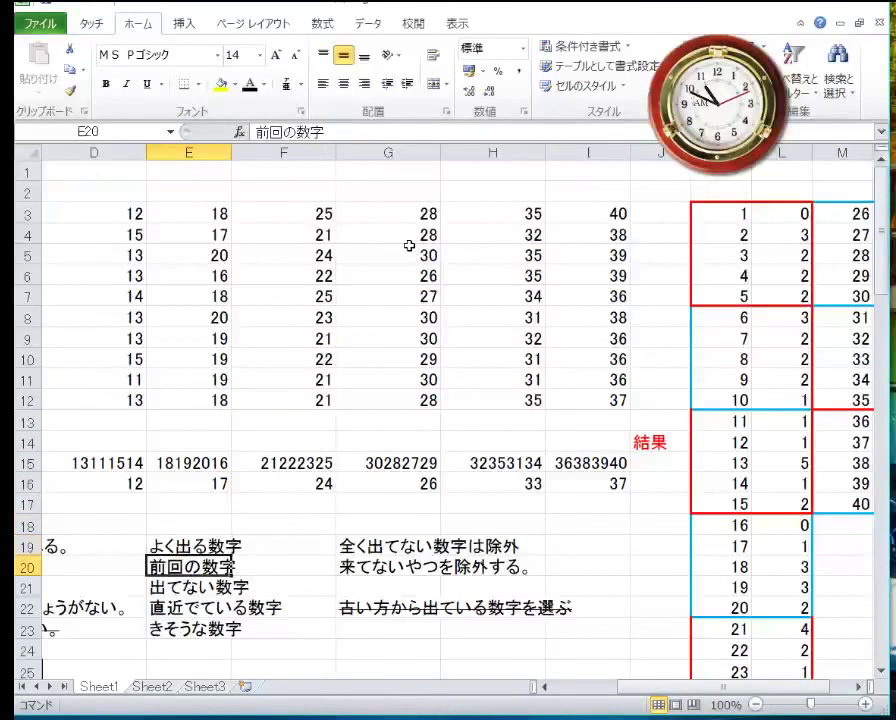
{"action": "key", "text": "Down"}
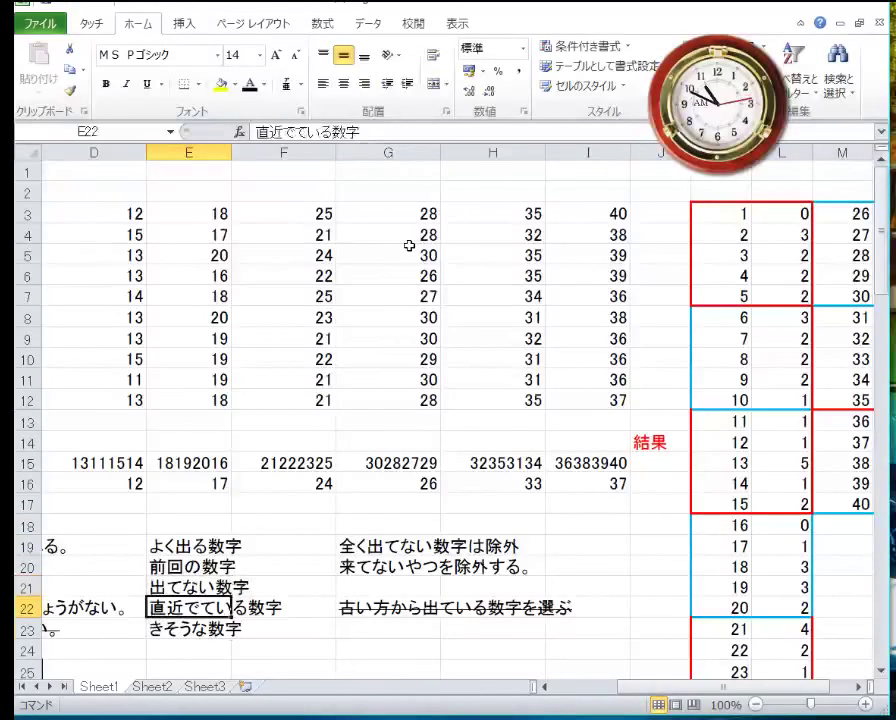
- Examine the appearance counts for numbers 1 to 5 in L3:L7
{"action": "key", "text": "Down"}
{"action": "key", "text": "Right"}
{"action": "key", "text": "Right"}
{"action": "key", "text": "Up"}
{"action": "key", "text": "Up"}
{"action": "key", "text": "Up"}
{"action": "key", "text": "Up"}
{"action": "key", "text": "Up"}
{"action": "key", "text": "Up"}
{"action": "key", "text": "Up"}
{"action": "key", "text": "Up"}
{"action": "key", "text": "Up"}
{"action": "key", "text": "Up"}
{"action": "key", "text": "Up"}
{"action": "key", "text": "Up"}
{"action": "key", "text": "Up"}
{"action": "key", "text": "Up"}
{"action": "key", "text": "Up"}
{"action": "key", "text": "Up"}
{"action": "key", "text": "Up"}
{"action": "key", "text": "Up"}
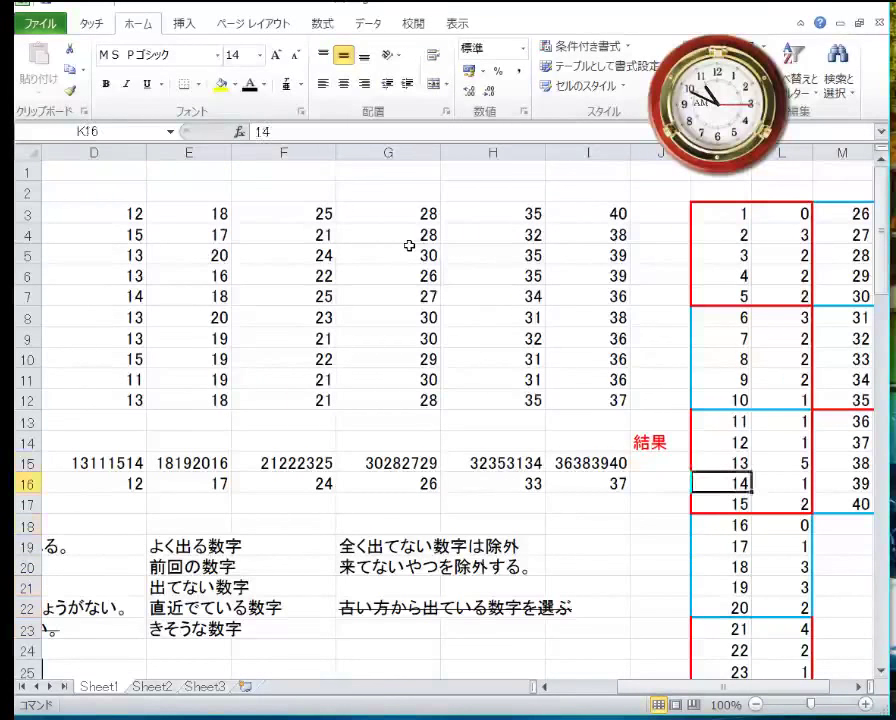
{"action": "key", "text": "Right"}
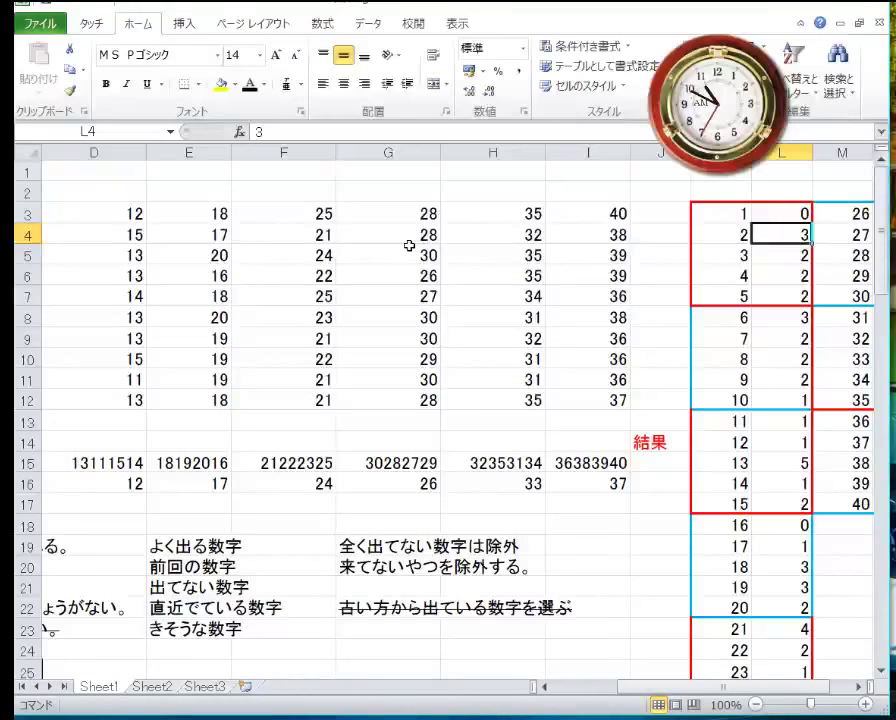
- Compare the past draw results in row 4 and its neighbours with the appearance count for number 2 in L4
{"action": "key", "text": "Left"}
{"action": "key", "text": "Left"}
{"action": "key", "text": "Left"}
{"action": "key", "text": "Left"}
{"action": "key", "text": "Left"}
{"action": "key", "text": "Left"}
{"action": "key", "text": "Left"}
{"action": "key", "text": "Left"}
{"action": "key", "text": "Left"}
{"action": "key", "text": "Left"}
{"action": "key", "text": "Left"}
{"action": "key", "text": "Right"}
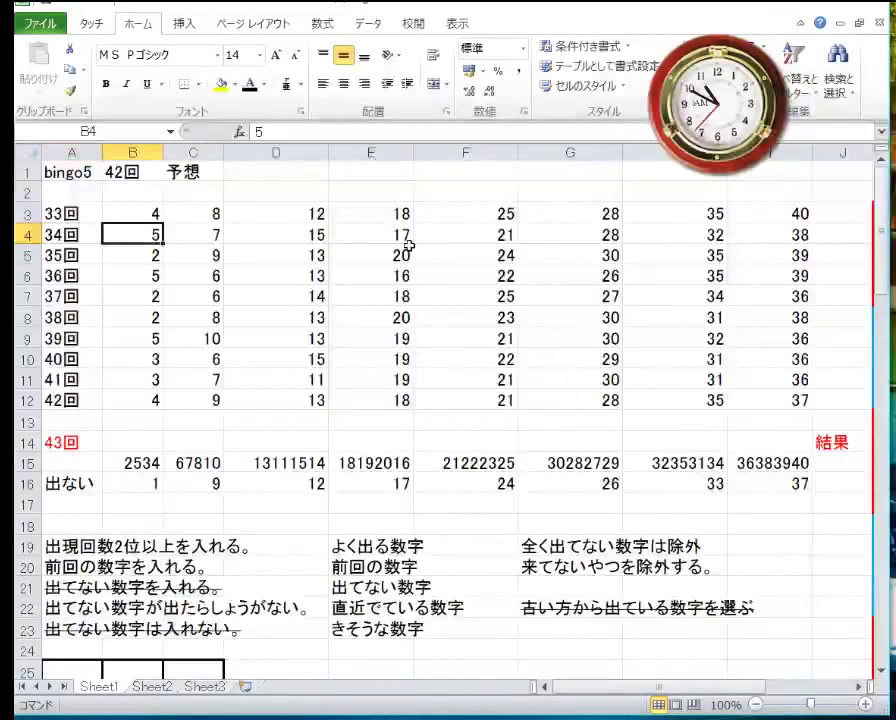
{"action": "key", "text": "Right"}
{"action": "key", "text": "Right"}
{"action": "key", "text": "Right"}
{"action": "key", "text": "Right"}
{"action": "key", "text": "Right"}
{"action": "key", "text": "Right"}
{"action": "key", "text": "Right"}
{"action": "key", "text": "Right"}
{"action": "key", "text": "Right"}
{"action": "key", "text": "Right"}
{"action": "key", "text": "Right"}
{"action": "key", "text": "Right"}
{"action": "key", "text": "Left"}
{"action": "key", "text": "Left"}
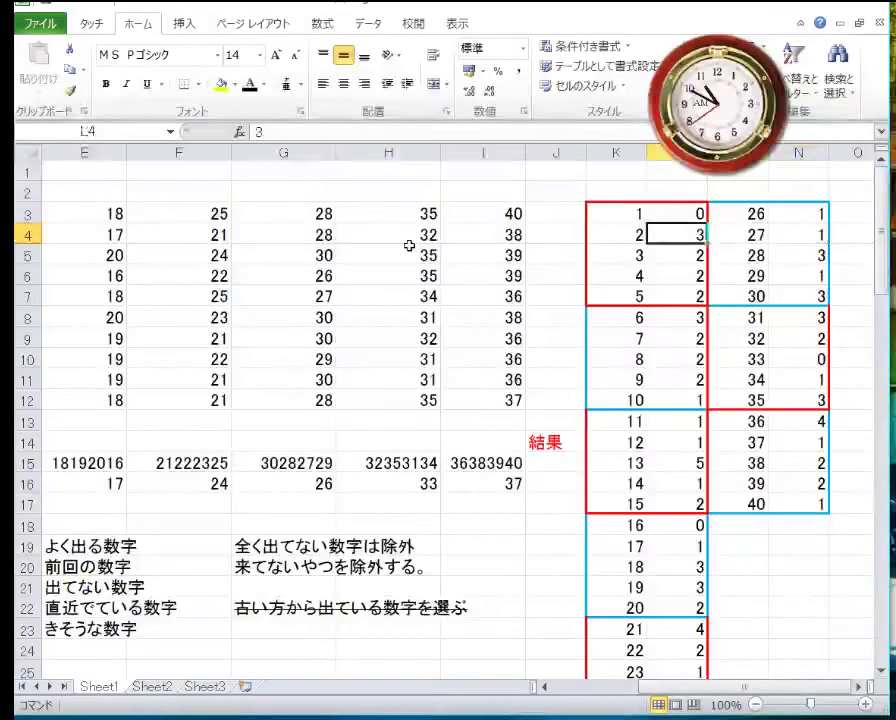
- Examine the 33rd to 42nd draw results together with the candidate and excluded numbers for the 43rd draw
{"action": "key", "text": "Left"}
{"action": "key", "text": "Left"}
{"action": "key", "text": "Left"}
{"action": "key", "text": "Left"}
{"action": "key", "text": "Left"}
{"action": "key", "text": "Left"}
{"action": "key", "text": "Left"}
{"action": "key", "text": "Left"}
{"action": "key", "text": "Left"}
{"action": "key", "text": "Left"}
{"action": "key", "text": "Left"}
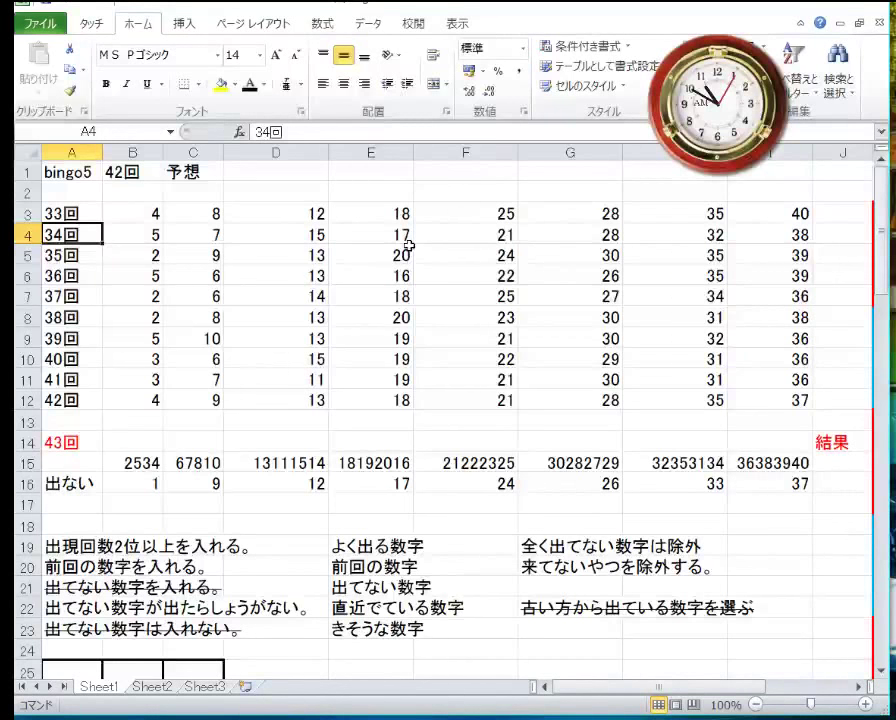
- Review the full appearance count table for numbers 1 to 40, starting from number 1 in L3
{"action": "key", "text": "Right"}
{"action": "key", "text": "Right"}
{"action": "key", "text": "Right"}
{"action": "key", "text": "Right"}
{"action": "key", "text": "Right"}
{"action": "key", "text": "Right"}
{"action": "key", "text": "Right"}
{"action": "key", "text": "Right"}
{"action": "key", "text": "Right"}
{"action": "key", "text": "Right"}
{"action": "key", "text": "Right"}
{"action": "key", "text": "Right"}
{"action": "key", "text": "Right"}
{"action": "key", "text": "Right"}
{"action": "key", "text": "Right"}
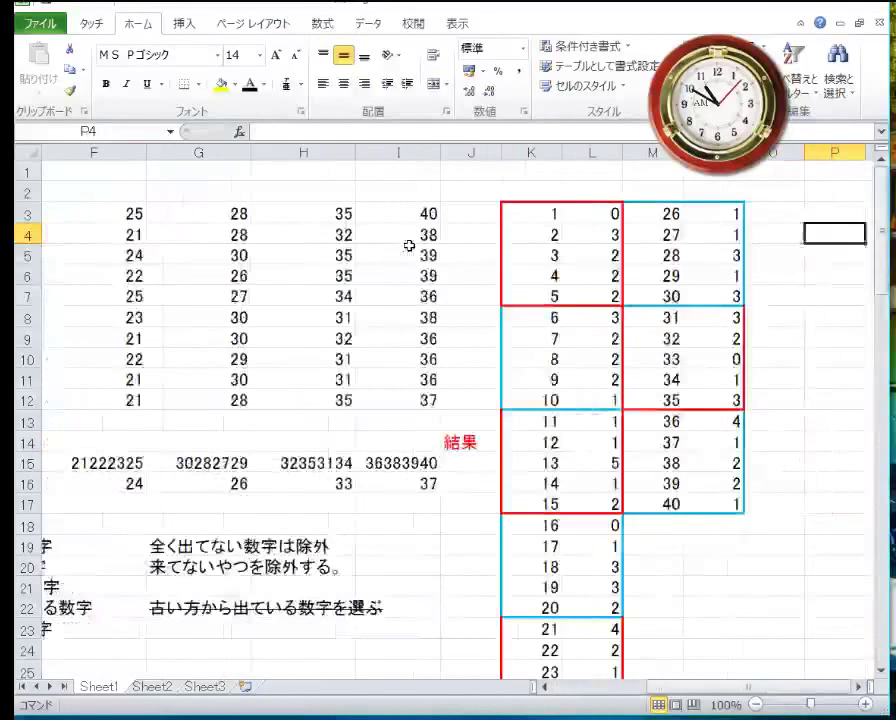
{"action": "key", "text": "Left"}
{"action": "key", "text": "Left"}
{"action": "key", "text": "Left"}
{"action": "key", "text": "Left"}
{"action": "key", "text": "Up"}
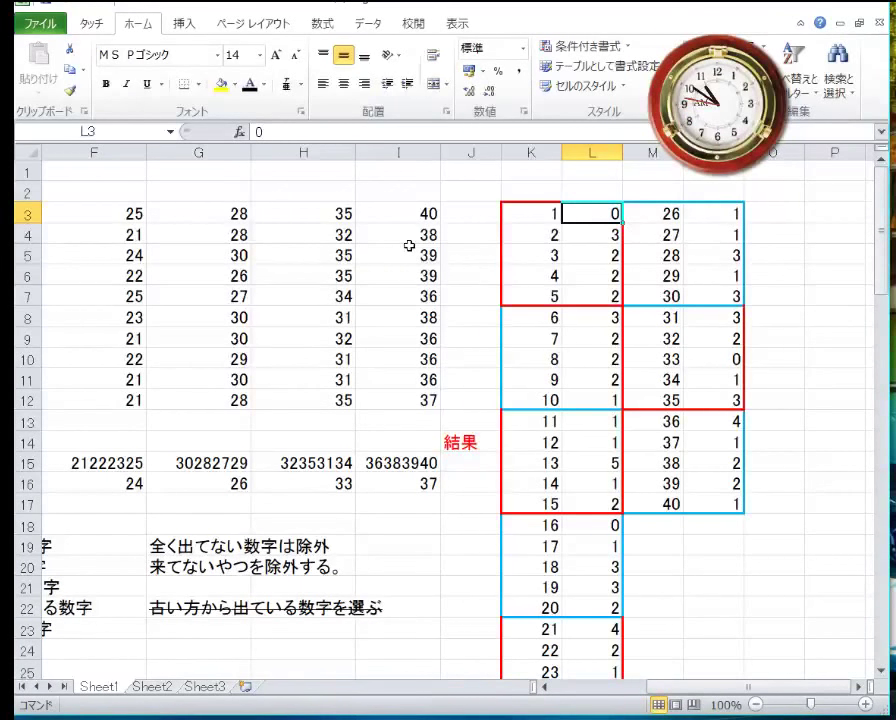
- Compare the 33rd to 42nd draw results in B3:I12 with the appearance count table beside them
{"action": "key", "text": "Left"}
{"action": "key", "text": "Home"}
{"action": "key", "text": "Right"}
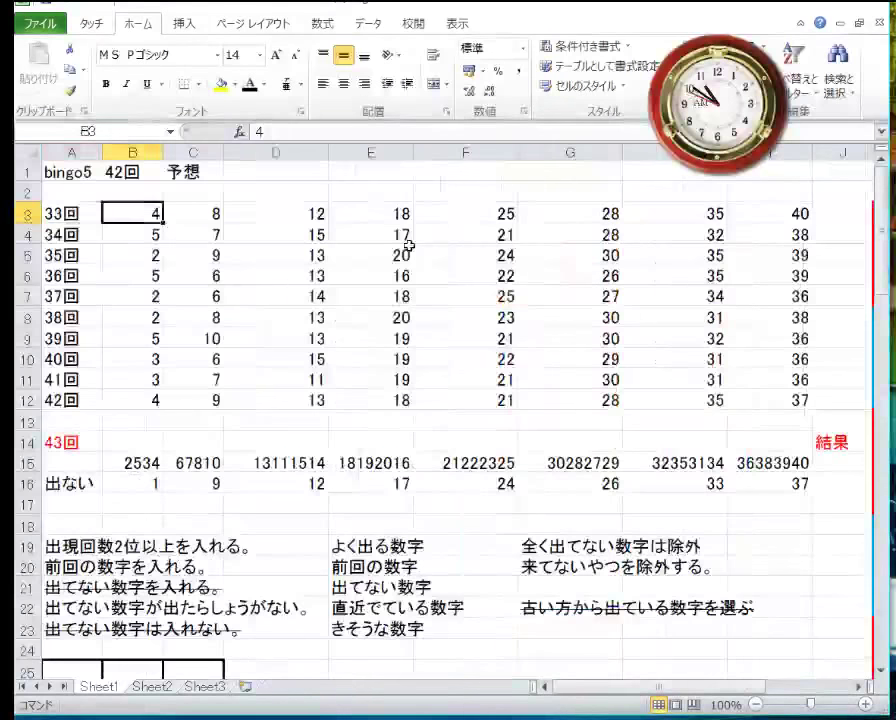
{"action": "key", "text": "Right"}
{"action": "key", "text": "Right"}
{"action": "key", "text": "Right"}
{"action": "key", "text": "Right"}
{"action": "key", "text": "Right"}
{"action": "key", "text": "Right"}
{"action": "key", "text": "Right"}
{"action": "key", "text": "Right"}
{"action": "key", "text": "Right"}
{"action": "key", "text": "Right"}
{"action": "key", "text": "Right"}
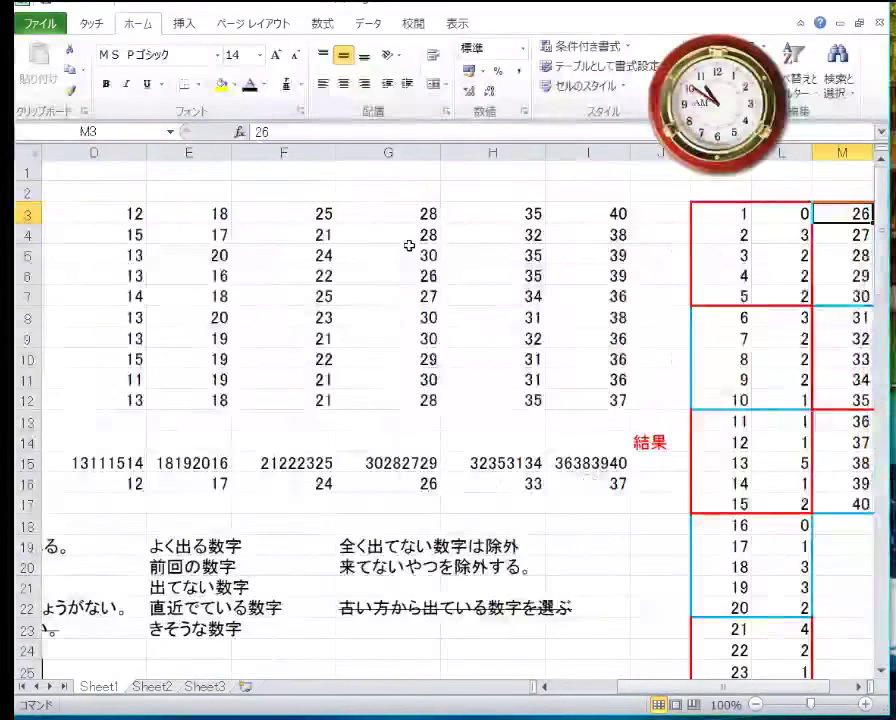
- Examine the appearance counts for numbers 2 to 11 in L4:L13
{"action": "key", "text": "Left"}
{"action": "key", "text": "Down"}
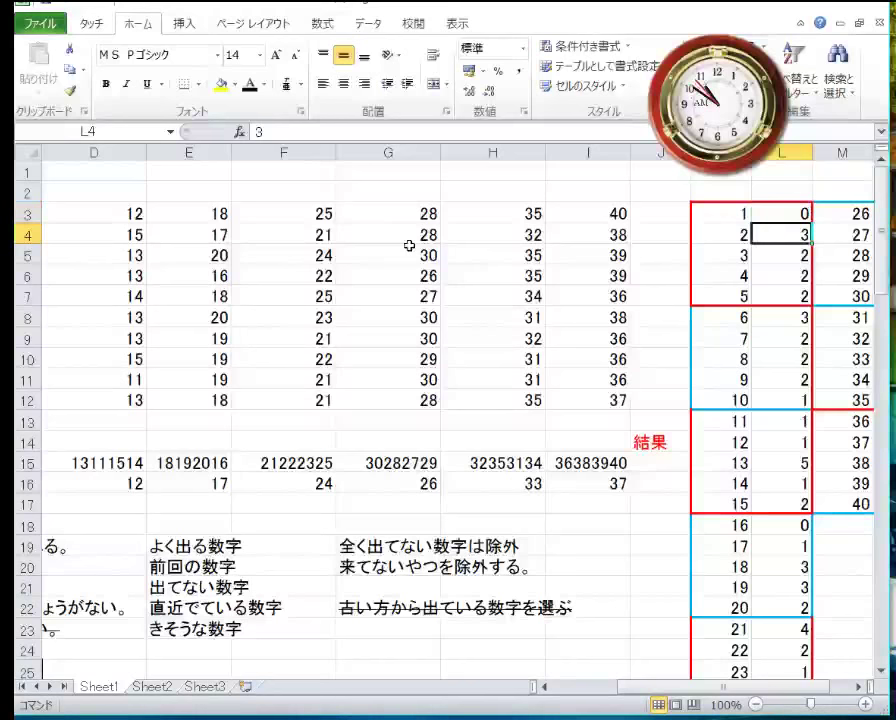
{"action": "key", "text": "Down"}
{"action": "key", "text": "Down"}
{"action": "key", "text": "Down"}
{"action": "key", "text": "Down"}
{"action": "key", "text": "Down"}
{"action": "key", "text": "Down"}
{"action": "key", "text": "Down"}
{"action": "key", "text": "Down"}
{"action": "key", "text": "Down"}
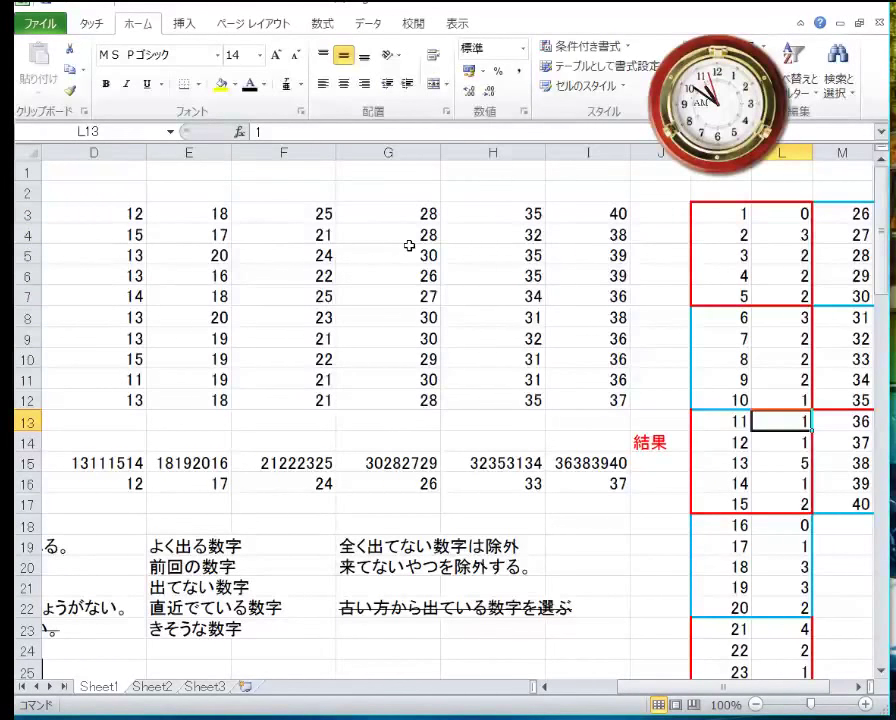
- Compare the past draw results in column D with the appearance counts for numbers 11 to 15
{"action": "key", "text": "Left"}
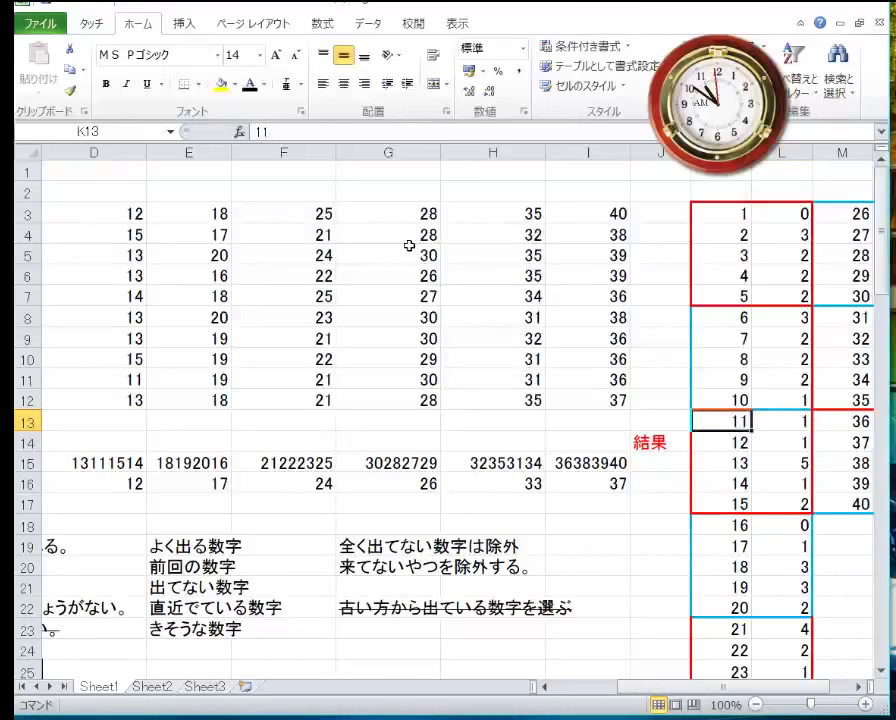
{"action": "key", "text": "Home"}
{"action": "key", "text": "Right"}
{"action": "key", "text": "Right"}
{"action": "key", "text": "Right"}
{"action": "key", "text": "Right"}
{"action": "key", "text": "Right"}
{"action": "key", "text": "Right"}
{"action": "key", "text": "Right"}
{"action": "key", "text": "Right"}
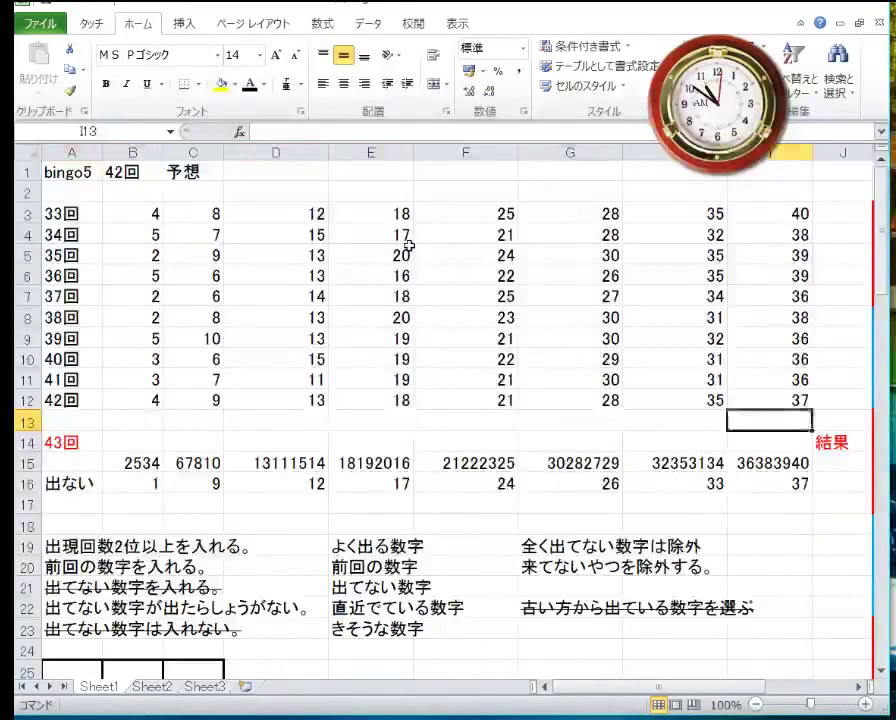
{"action": "key", "text": "Right"}
{"action": "key", "text": "Right"}
{"action": "key", "text": "Right"}
{"action": "key", "text": "Right"}
{"action": "key", "text": "Right"}
{"action": "key", "text": "Left"}
{"action": "key", "text": "Left"}
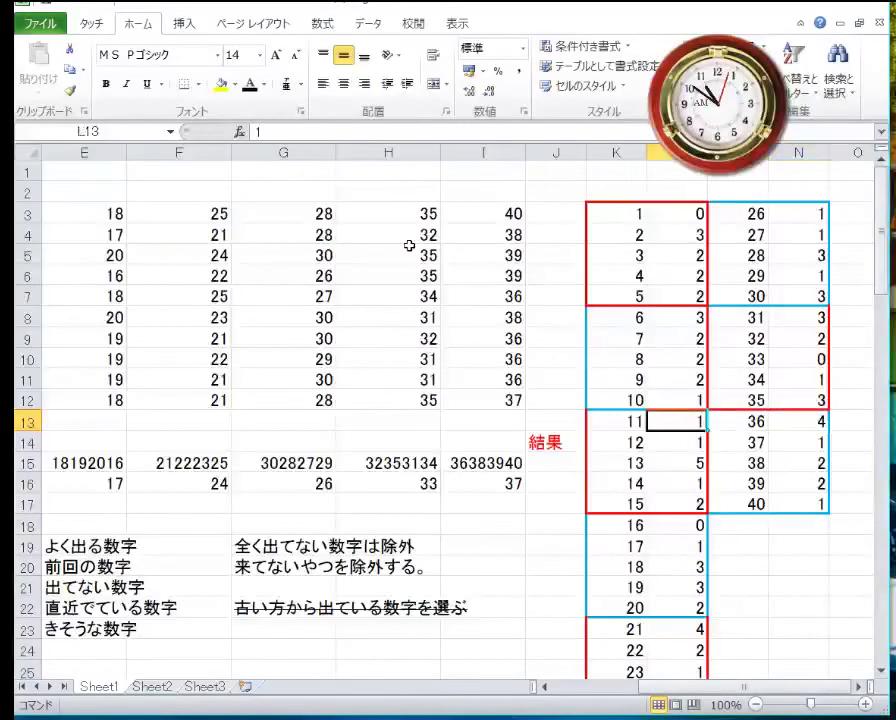
{"action": "key", "text": "Left"}
{"action": "key", "text": "Left"}
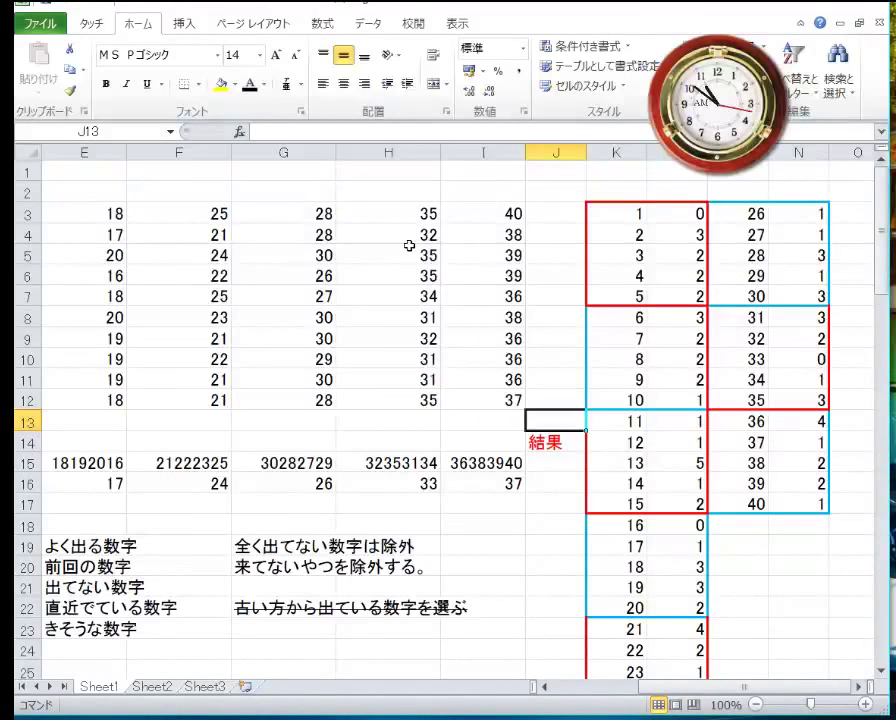
- Examine the appearance counts for numbers 16 to 20 in L18:L22
{"action": "key", "text": "Down"}
{"action": "key", "text": "Down"}
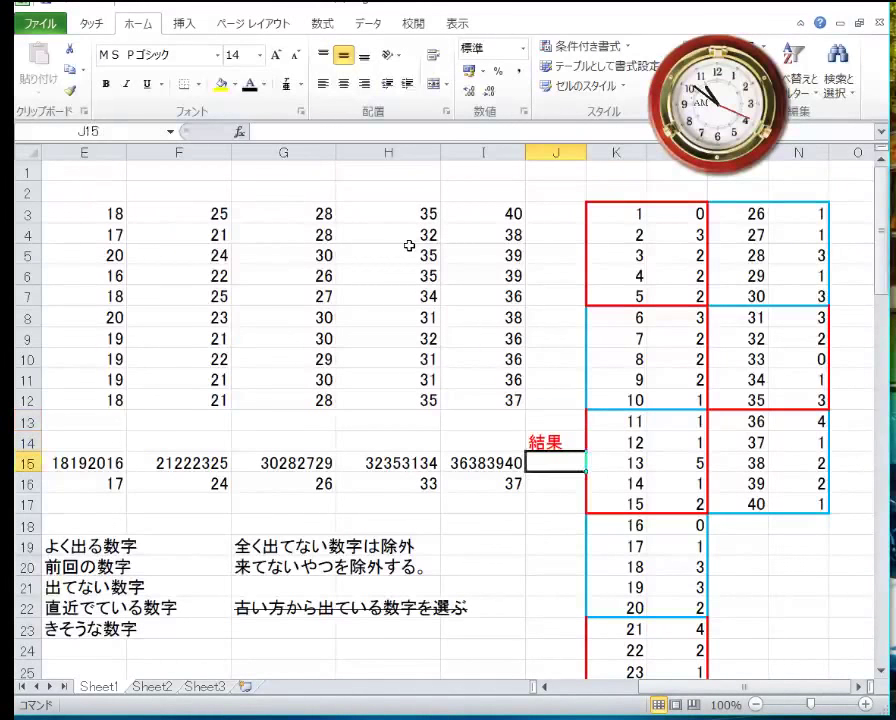
{"action": "key", "text": "Down"}
{"action": "key", "text": "Down"}
{"action": "key", "text": "Down"}
{"action": "key", "text": "Down"}
{"action": "key", "text": "Right"}
{"action": "key", "text": "Down"}
{"action": "key", "text": "Right"}
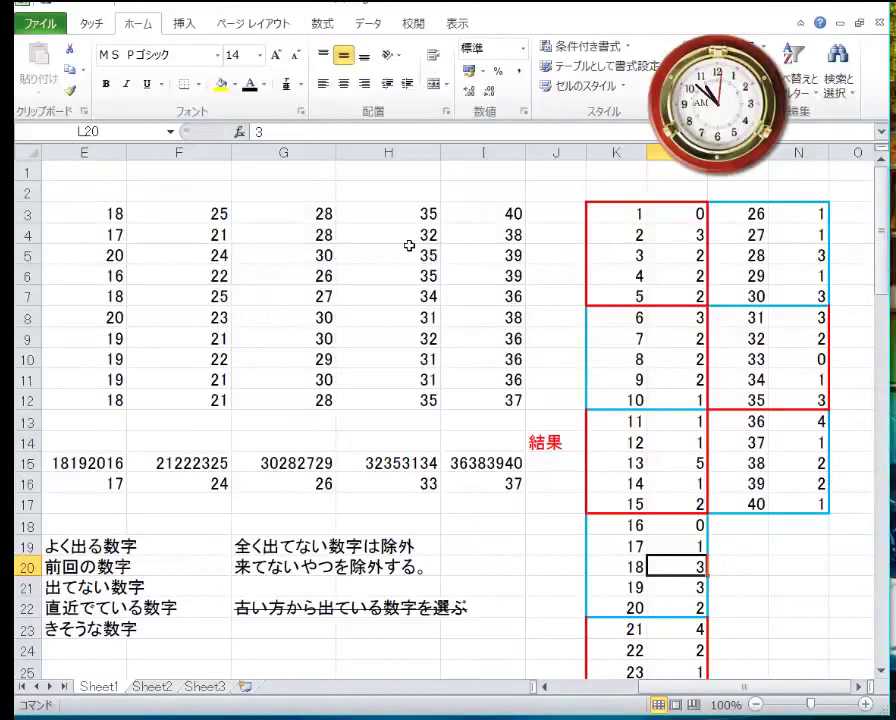
- Examine the appearance counts for numbers 21 to 25 in L23:L27
{"action": "key", "text": "Right"}
{"action": "key", "text": "Down"}
{"action": "key", "text": "Down"}
{"action": "key", "text": "Down"}
{"action": "key", "text": "Down"}
{"action": "key", "text": "Down"}
{"action": "key", "text": "Down"}
{"action": "key", "text": "Down"}
{"action": "key", "text": "Down"}
{"action": "key", "text": "Down"}
{"action": "key", "text": "Down"}
{"action": "key", "text": "Down"}
{"action": "key", "text": "Down"}
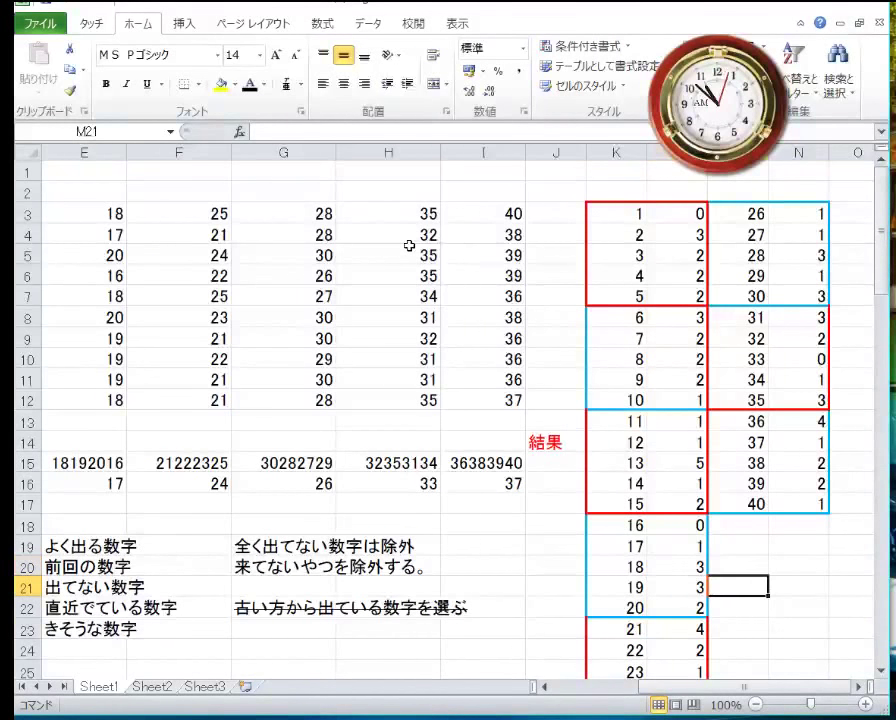
{"action": "key", "text": "Up"}
{"action": "key", "text": "Up"}
{"action": "key", "text": "Up"}
{"action": "key", "text": "Up"}
{"action": "key", "text": "Up"}
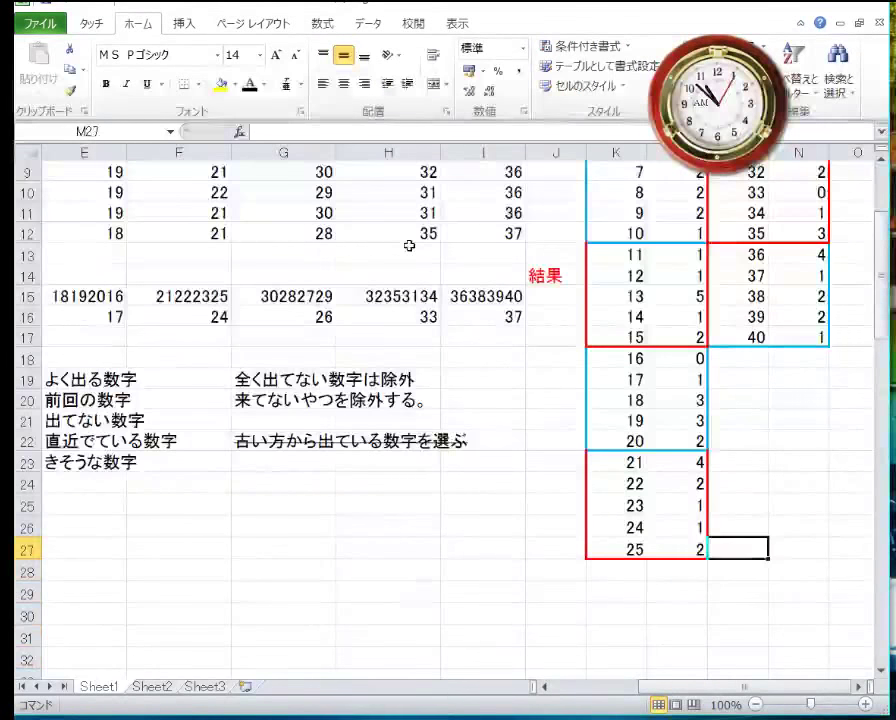
{"action": "key", "text": "Left"}
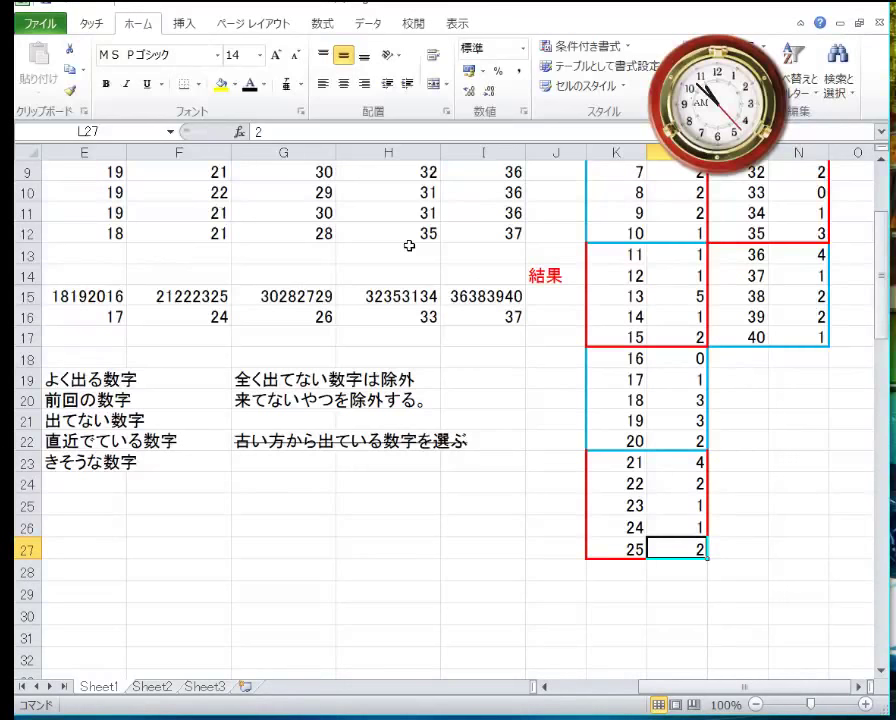
- Examine the appearance counts for numbers 26 to 30 in N3:N7 alongside the past results in column G
{"action": "key", "text": "Up"}
{"action": "key", "text": "Up"}
{"action": "key", "text": "Up"}
{"action": "key", "text": "Up"}
{"action": "key", "text": "Up"}
{"action": "key", "text": "Up"}
{"action": "key", "text": "Up"}
{"action": "key", "text": "Up"}
{"action": "key", "text": "Up"}
{"action": "key", "text": "Up"}
{"action": "key", "text": "Up"}
{"action": "key", "text": "Up"}
{"action": "key", "text": "Up"}
{"action": "key", "text": "Up"}
{"action": "key", "text": "Up"}
{"action": "key", "text": "Up"}
{"action": "key", "text": "Up"}
{"action": "key", "text": "Up"}
{"action": "key", "text": "Up"}
{"action": "key", "text": "Up"}
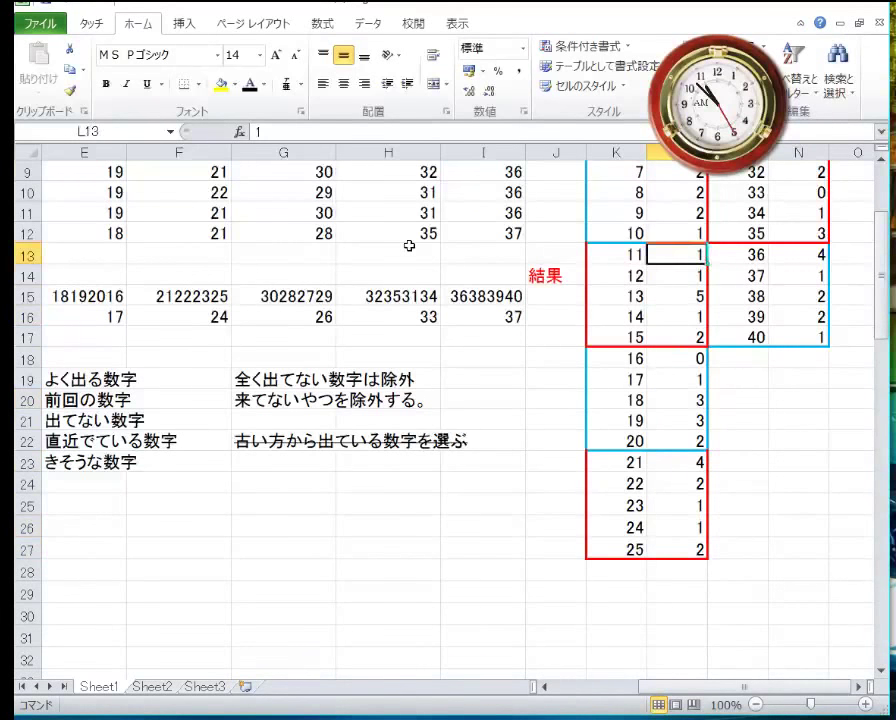
{"action": "key", "text": "Right"}
{"action": "key", "text": "Right"}
{"action": "key", "text": "Right"}
{"action": "key", "text": "Down"}
{"action": "key", "text": "Down"}
{"action": "key", "text": "Down"}
{"action": "key", "text": "Down"}
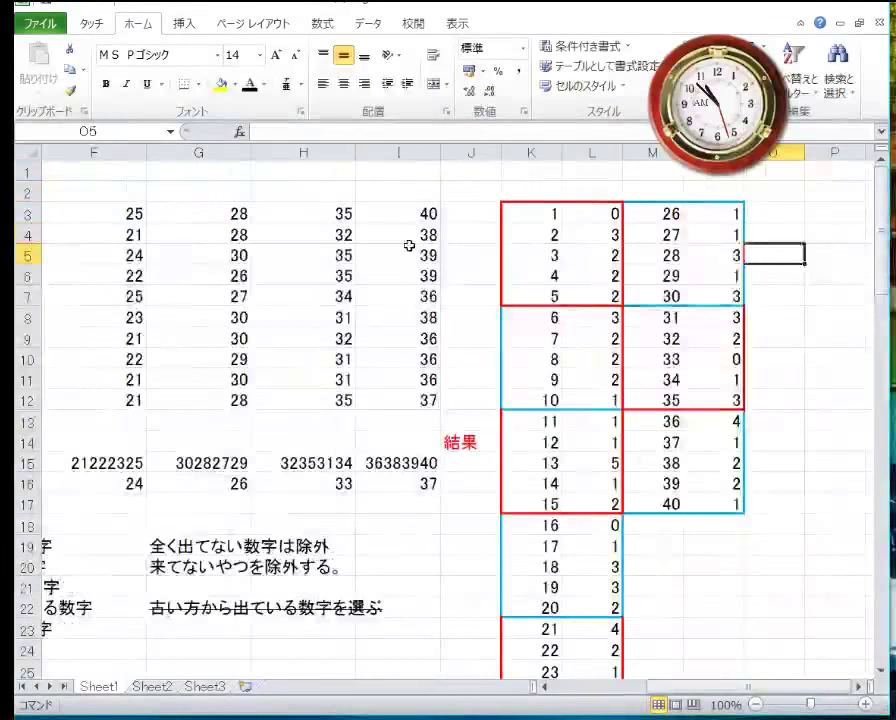
{"action": "key", "text": "Left"}
{"action": "key", "text": "Left"}
{"action": "key", "text": "Right"}
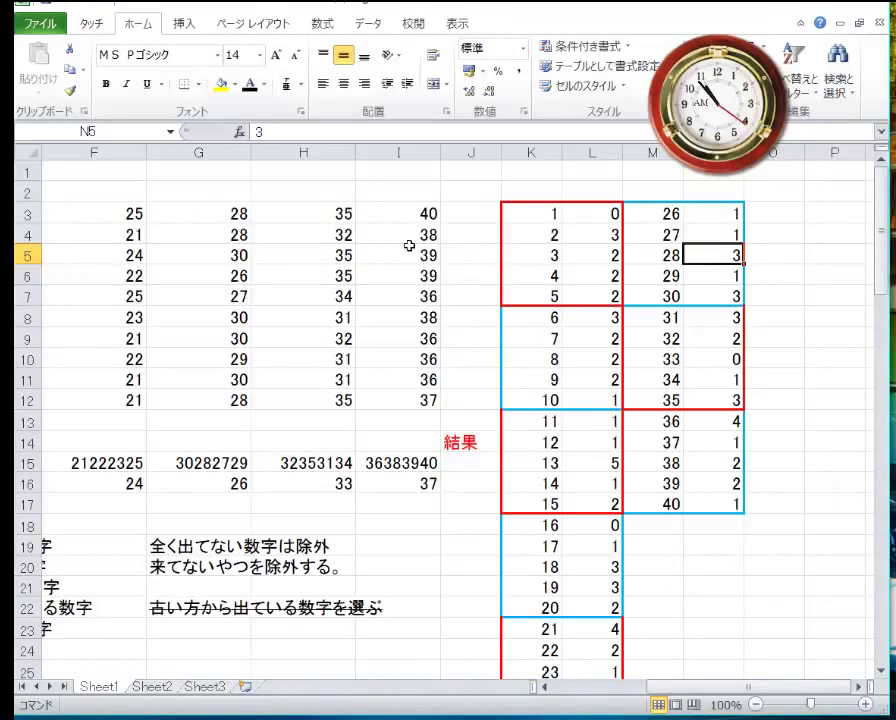
- Examine the appearance counts for numbers 31 to 35 in N8:N12
{"action": "key", "text": "Down"}
{"action": "key", "text": "Down"}
{"action": "key", "text": "Down"}
{"action": "key", "text": "Down"}
{"action": "key", "text": "Down"}
{"action": "key", "text": "Down"}
{"action": "key", "text": "Left"}
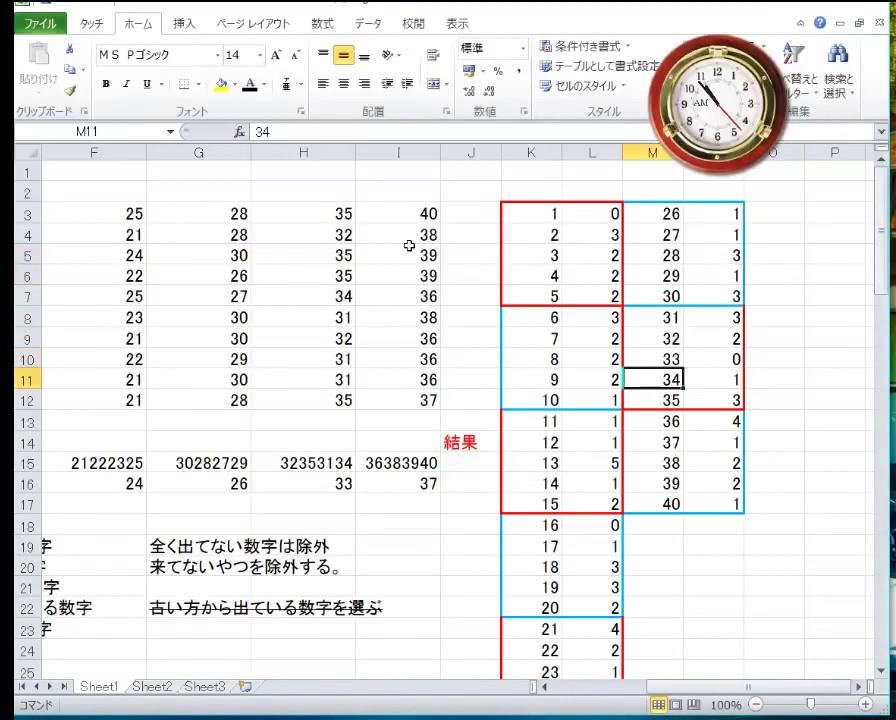
- Replace the 43rd draw candidates with 2435 in B15 and 6987 in C15
{"action": "key", "text": "Left"}
{"action": "key", "text": "Home"}
{"action": "key", "text": "Down"}
{"action": "key", "text": "Down"}
{"action": "key", "text": "Down"}
{"action": "key", "text": "Down"}
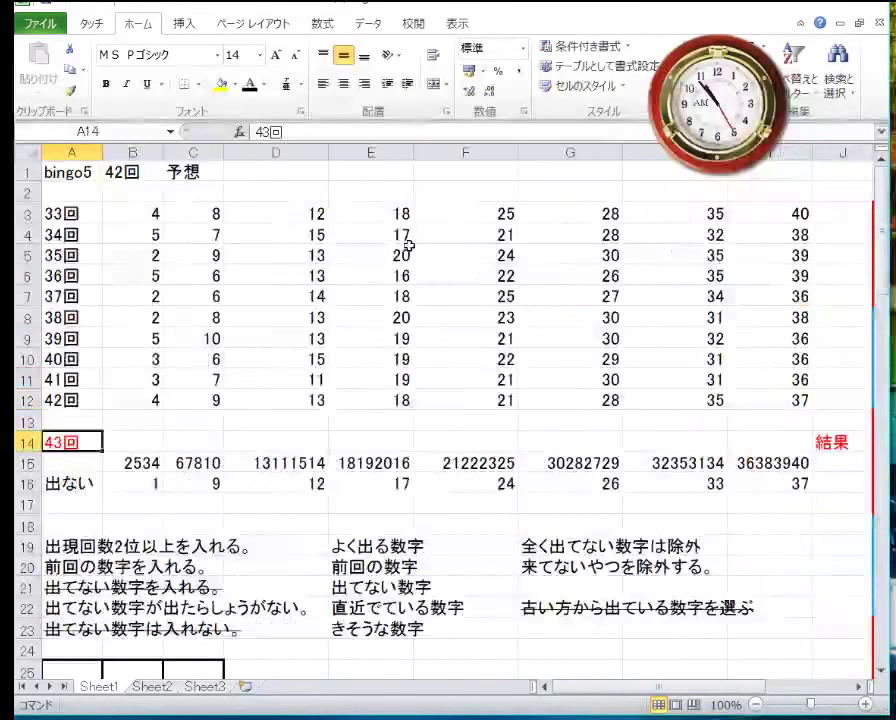
{"action": "key", "text": "Right"}
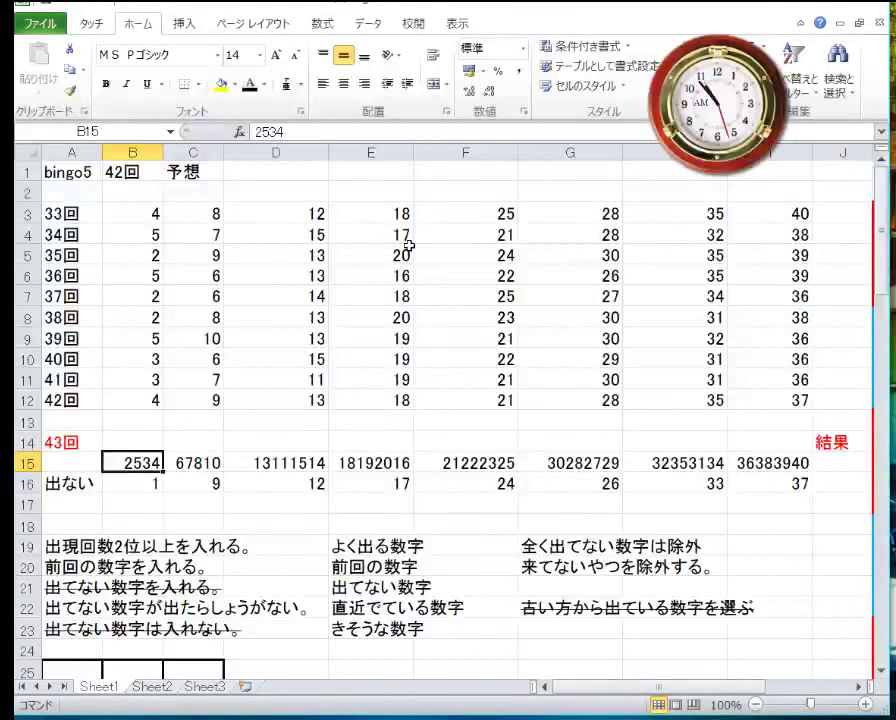
{"action": "type", "text": "24"}
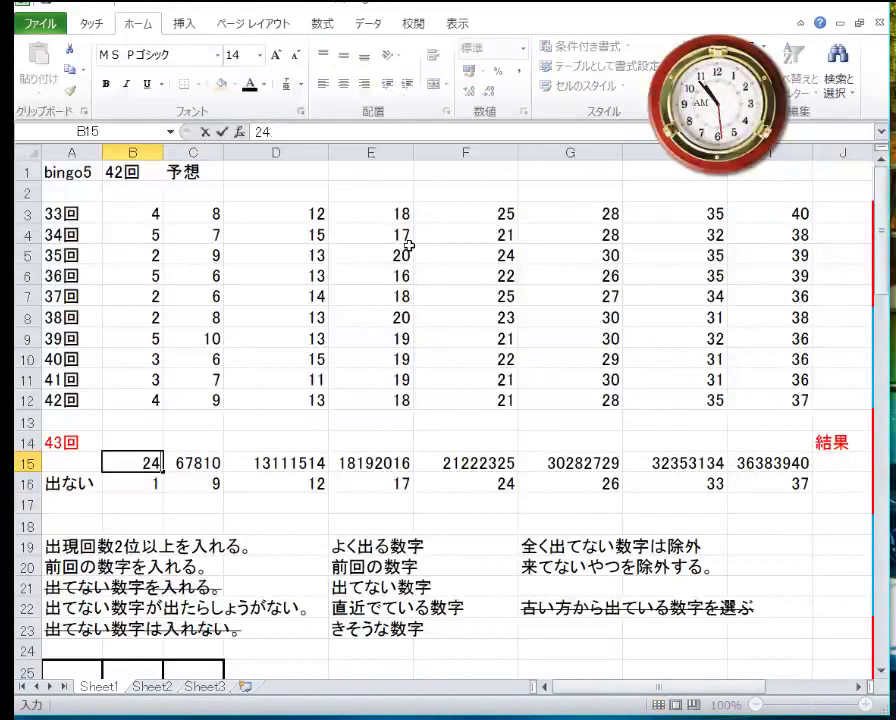
{"action": "type", "text": "35"}
{"action": "key", "text": "Right"}
{"action": "type", "text": "6"}
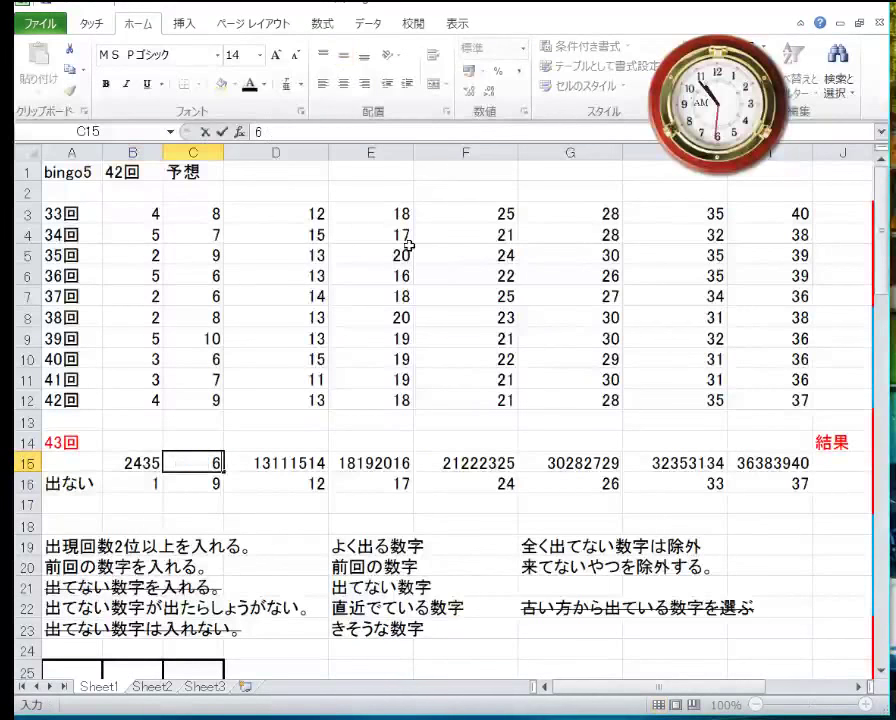
{"action": "type", "text": "987"}
{"action": "key", "text": "Right"}
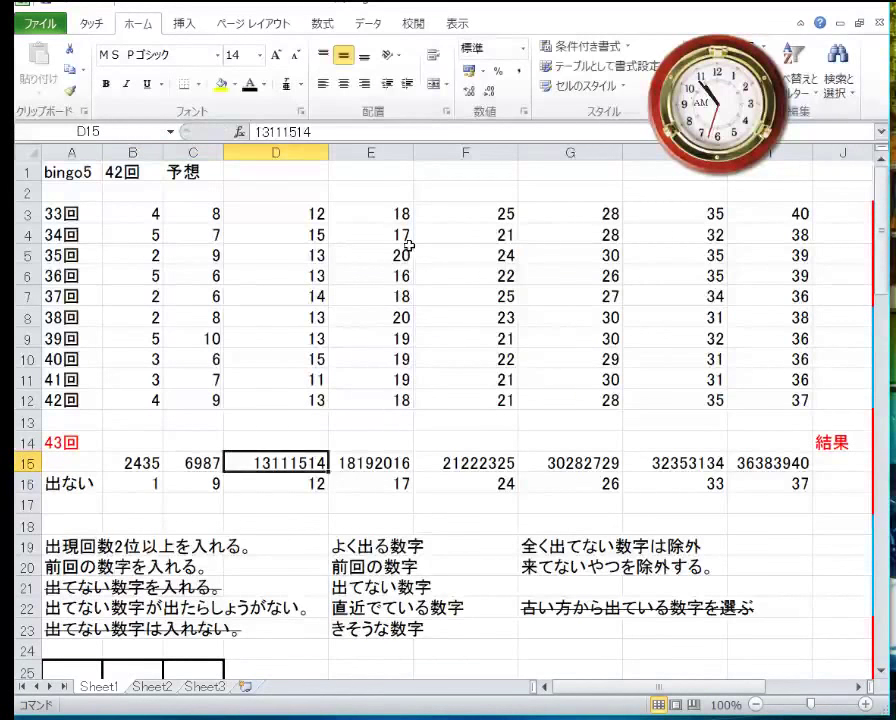
- Replace the 43rd draw candidates with 13151411 in D15 and 19181720 in E15
{"action": "type", "text": "131514"}
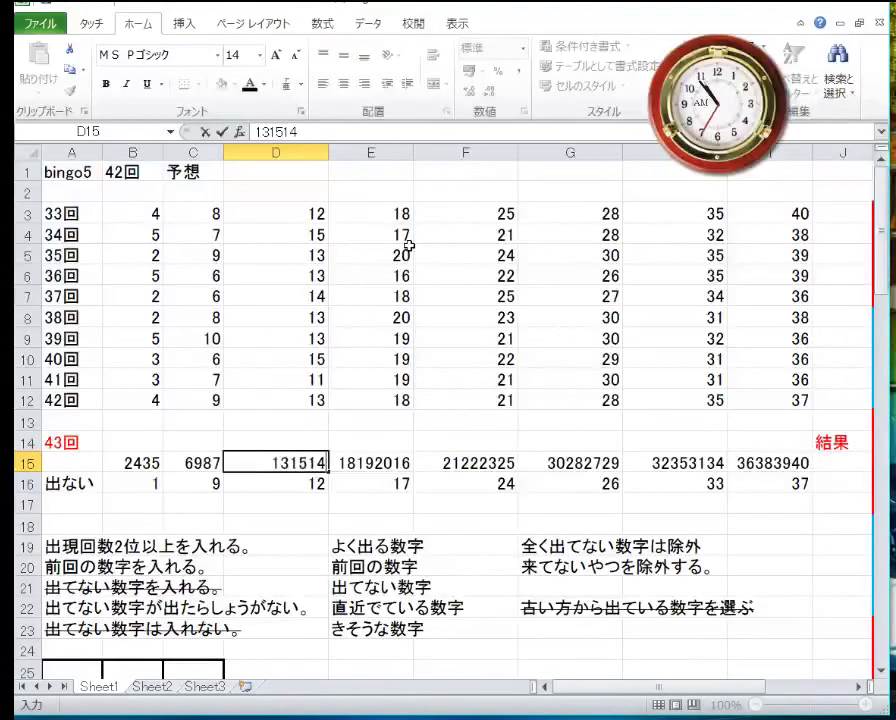
{"action": "type", "text": "11"}
{"action": "key", "text": "Right"}
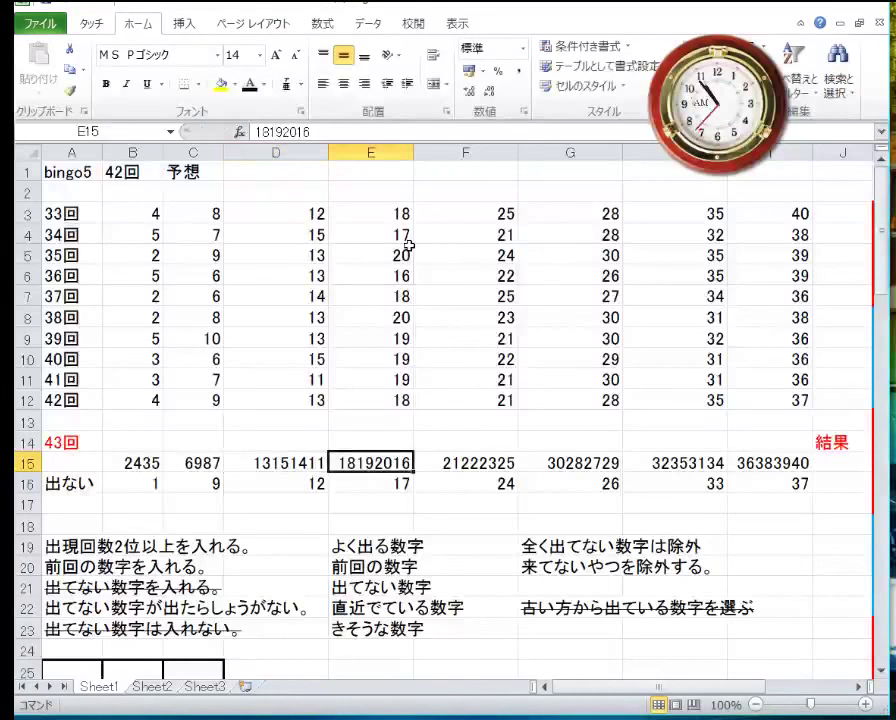
{"action": "type", "text": "1918"}
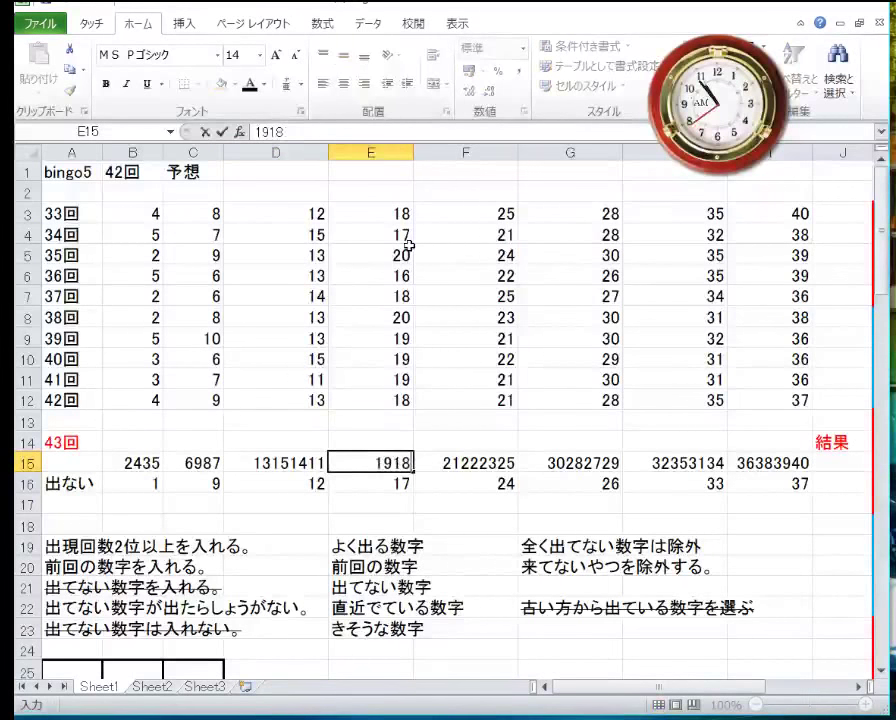
{"action": "type", "text": "1720"}
{"action": "key", "text": "Right"}
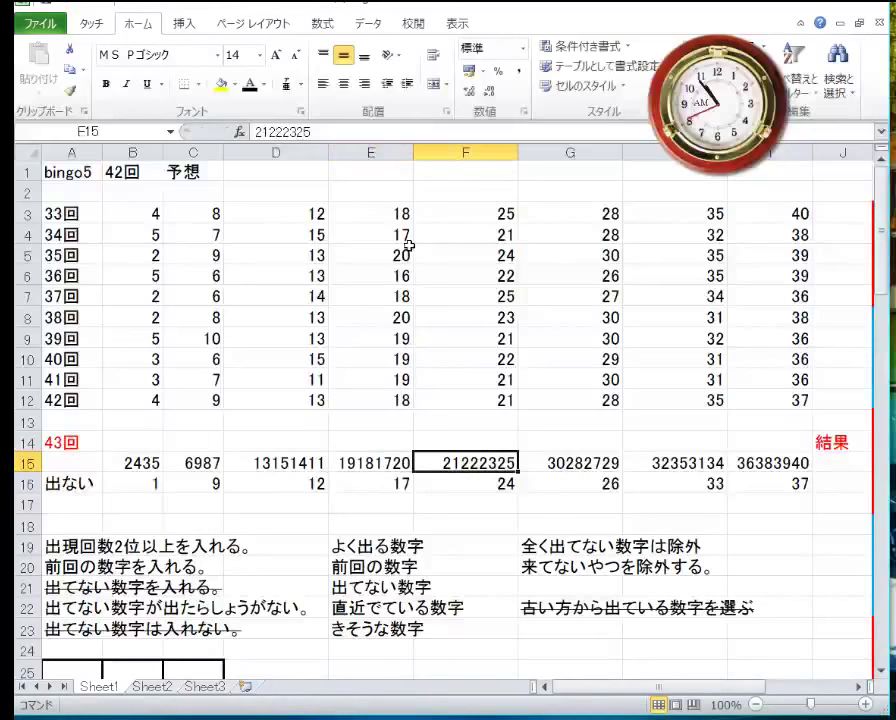
- Enter the 43rd draw candidates 21222523 in F15 and 30282729 in G15
{"action": "type", "text": "2122"}
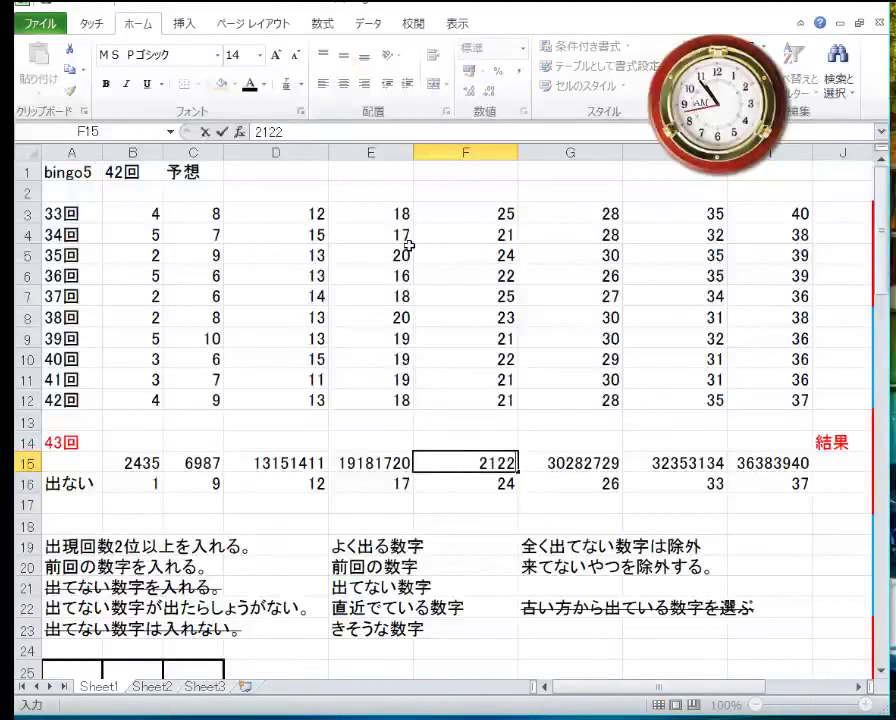
{"action": "type", "text": "2523"}
{"action": "key", "text": "Return"}
{"action": "key", "text": "Up"}
{"action": "key", "text": "Right"}
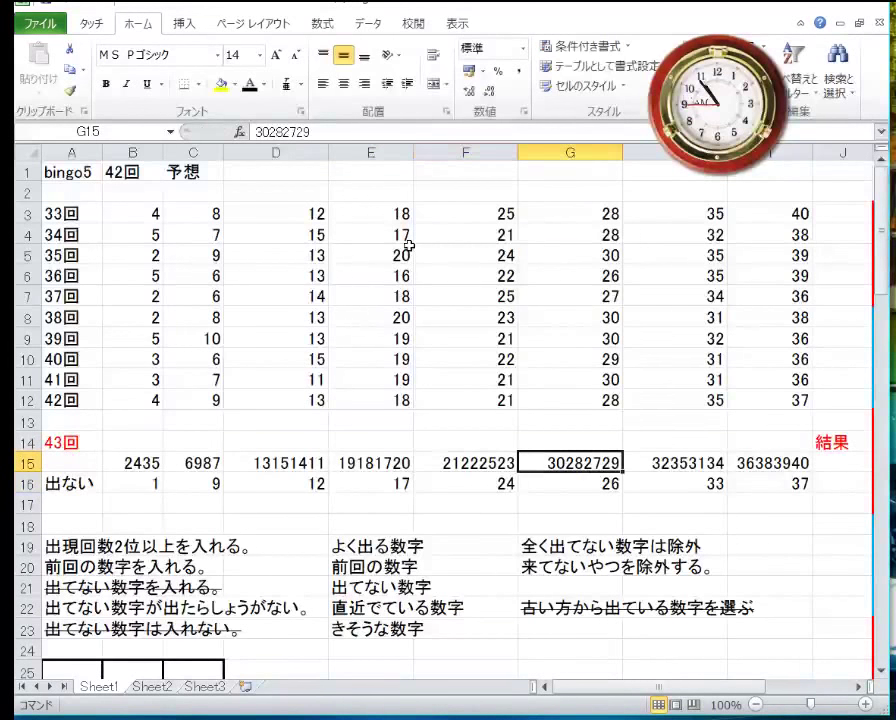
{"action": "type", "text": "3032"}
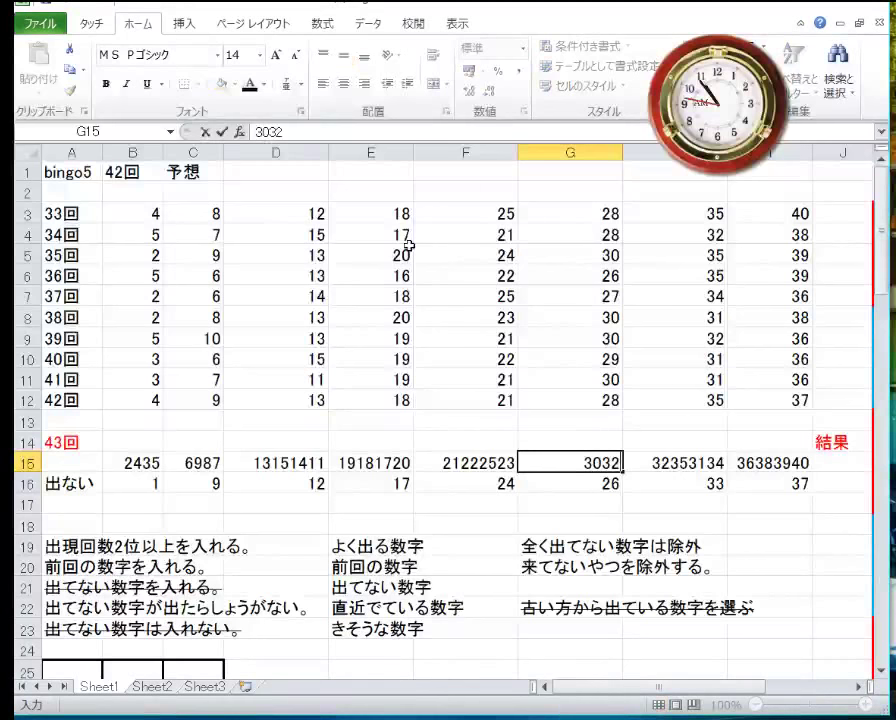
{"action": "key", "text": "BackSpace"}
{"action": "key", "text": "BackSpace"}
{"action": "type", "text": "28"}
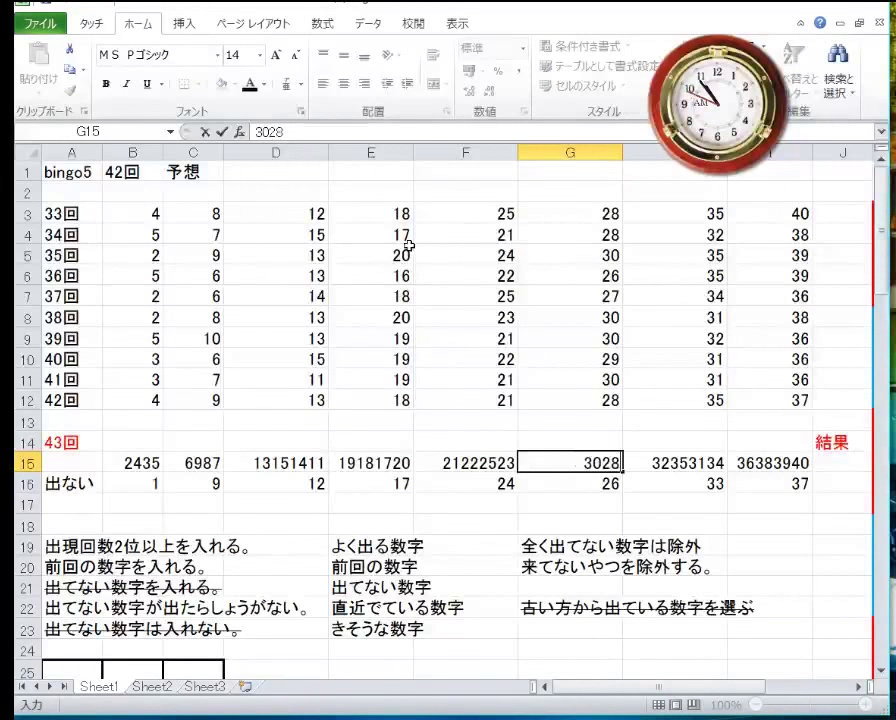
{"action": "type", "text": "2729"}
{"action": "key", "text": "Right"}
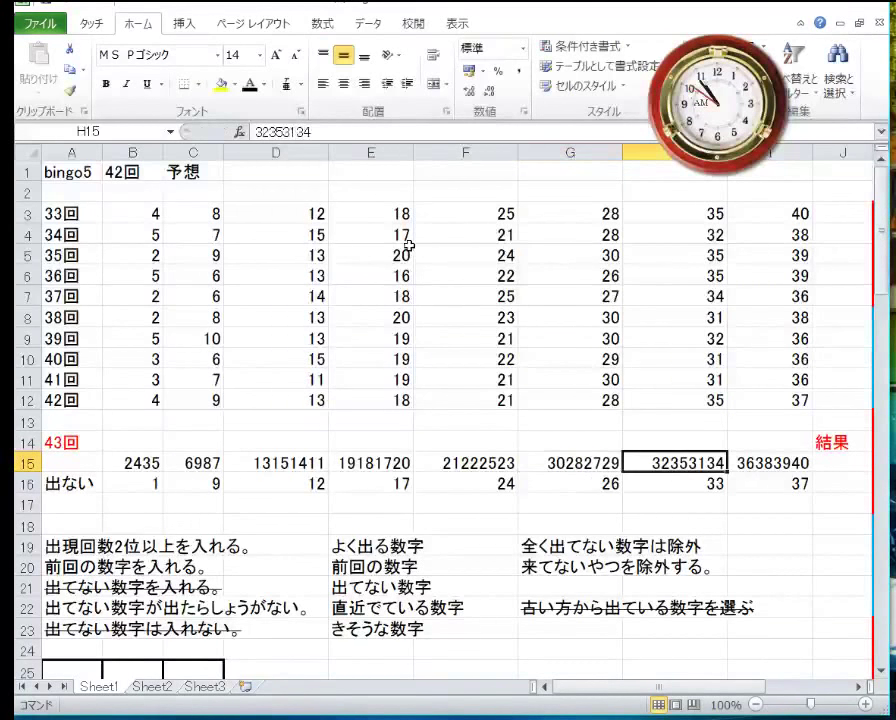
- Replace the 43rd draw candidates with 31353234 in H15 and 36373839 in I15
{"action": "type", "text": "3135"}
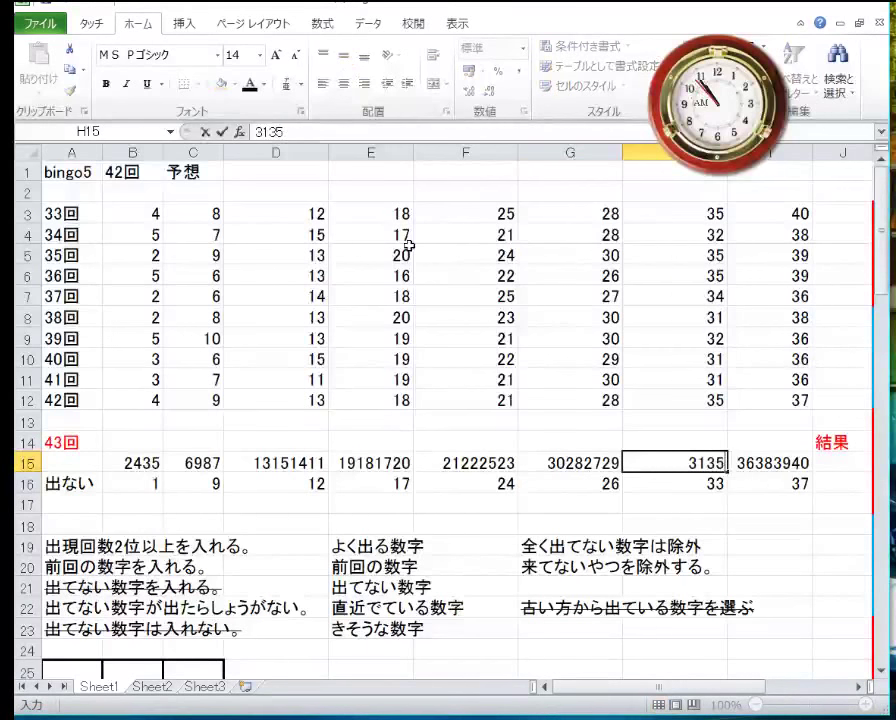
{"action": "type", "text": "3234"}
{"action": "key", "text": "Return"}
{"action": "key", "text": "Up"}
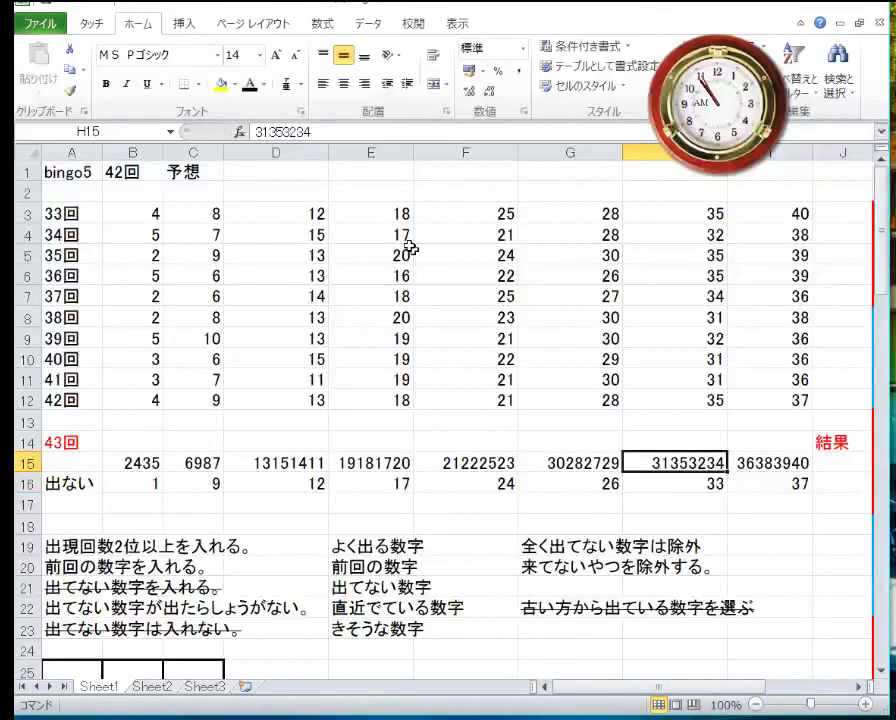
{"action": "key", "text": "Right"}
{"action": "type", "text": "3"}
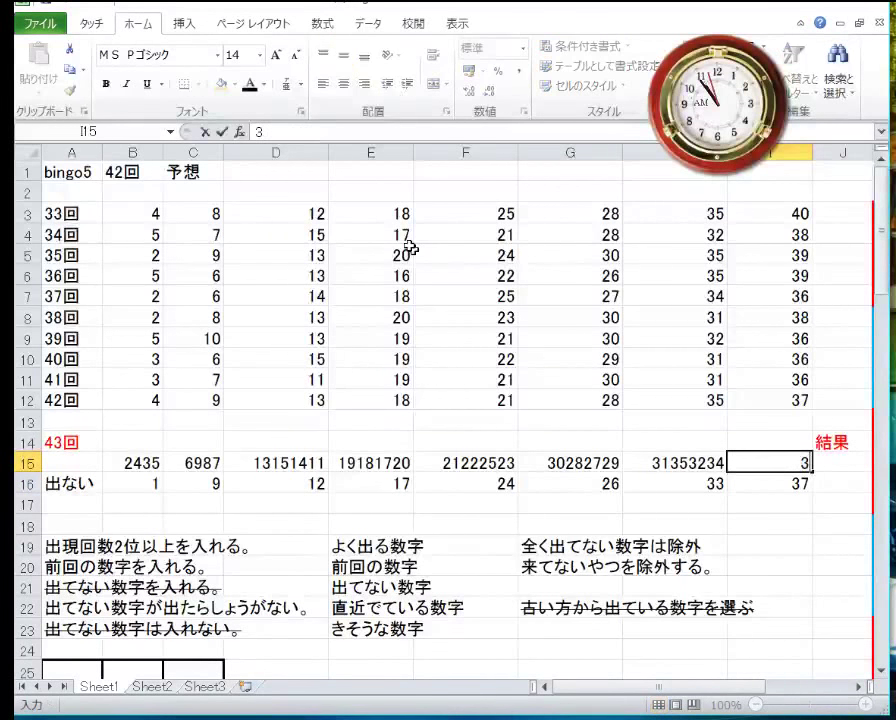
{"action": "type", "text": "6373839"}
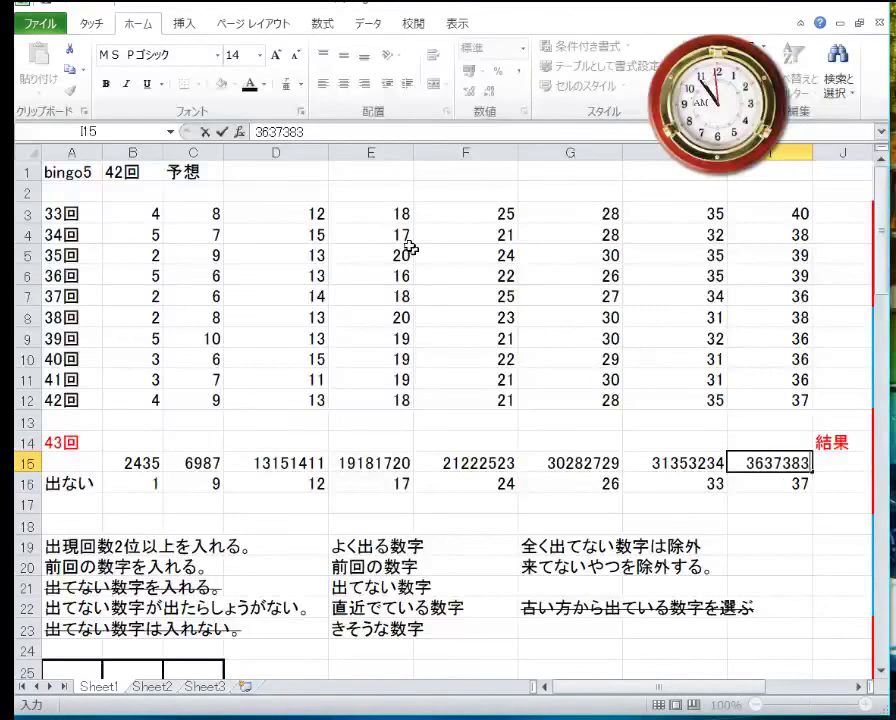
{"action": "key", "text": "Return"}
- Set the 出ない number in C16 to 10
{"action": "key", "text": "Left"}
{"action": "key", "text": "Left"}
{"action": "key", "text": "Left"}
{"action": "key", "text": "Left"}
{"action": "key", "text": "Left"}
{"action": "key", "text": "Left"}
{"action": "key", "text": "Left"}
{"action": "key", "text": "Left"}
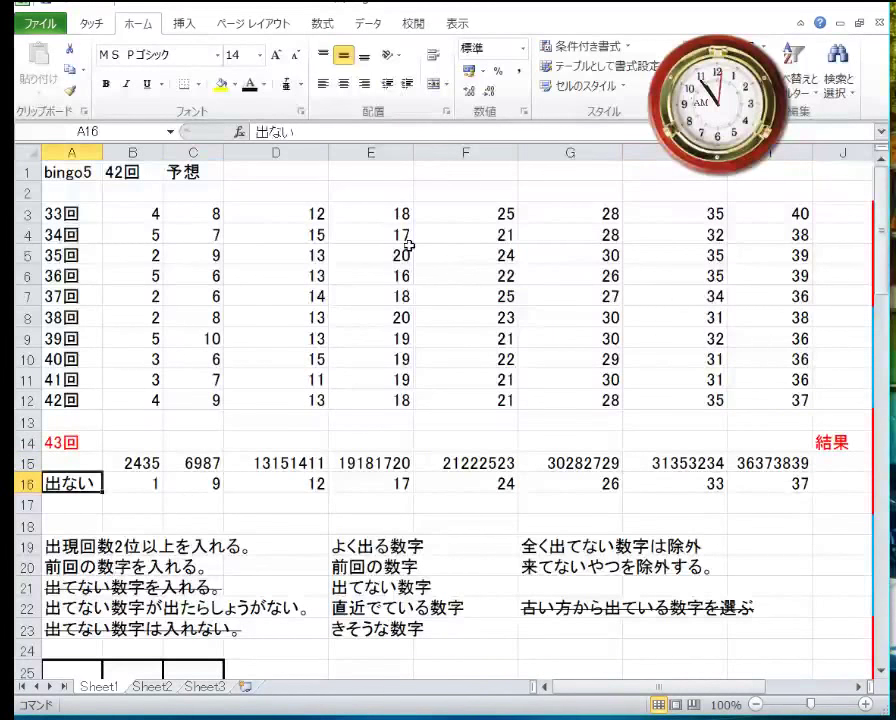
{"action": "key", "text": "Right"}
{"action": "key", "text": "Right"}
{"action": "type", "text": "10"}
{"action": "key", "text": "Right"}
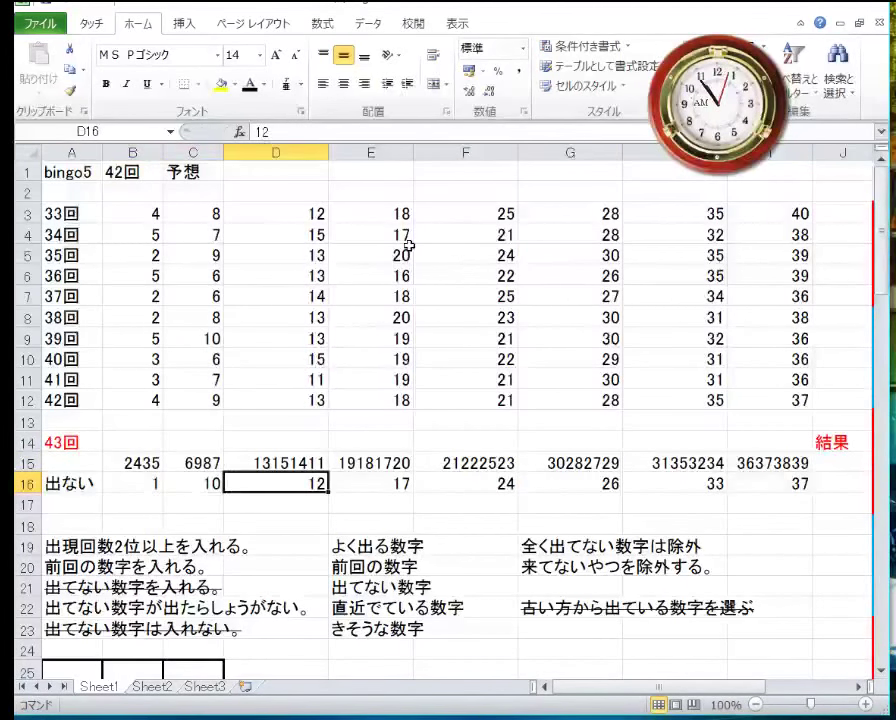
- Change the 出ない numbers to 16 in E16 and 40 in I16
{"action": "key", "text": "Right"}
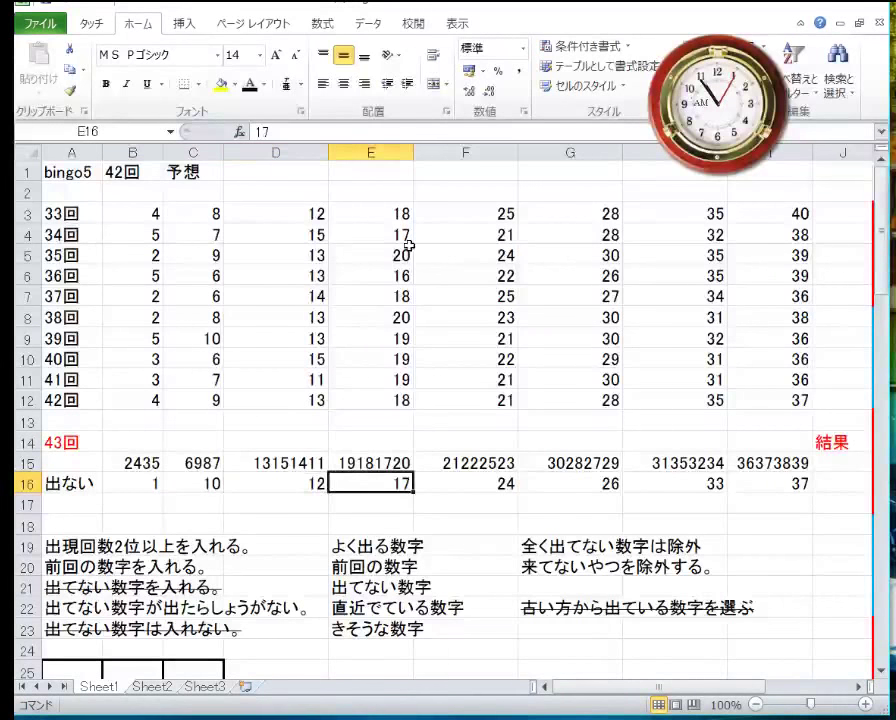
{"action": "type", "text": "16"}
{"action": "key", "text": "Right"}
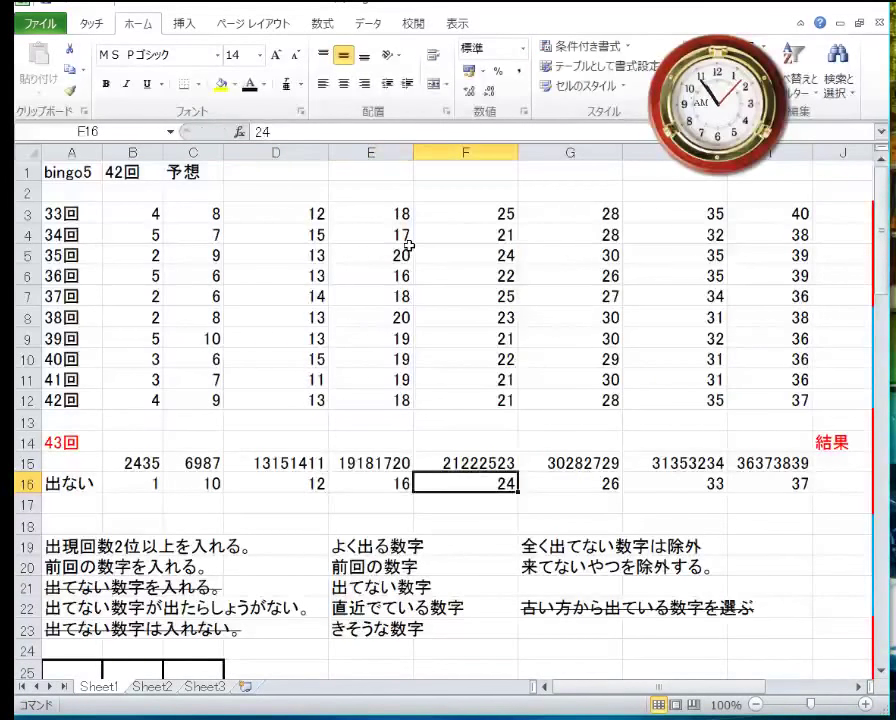
{"action": "key", "text": "Right"}
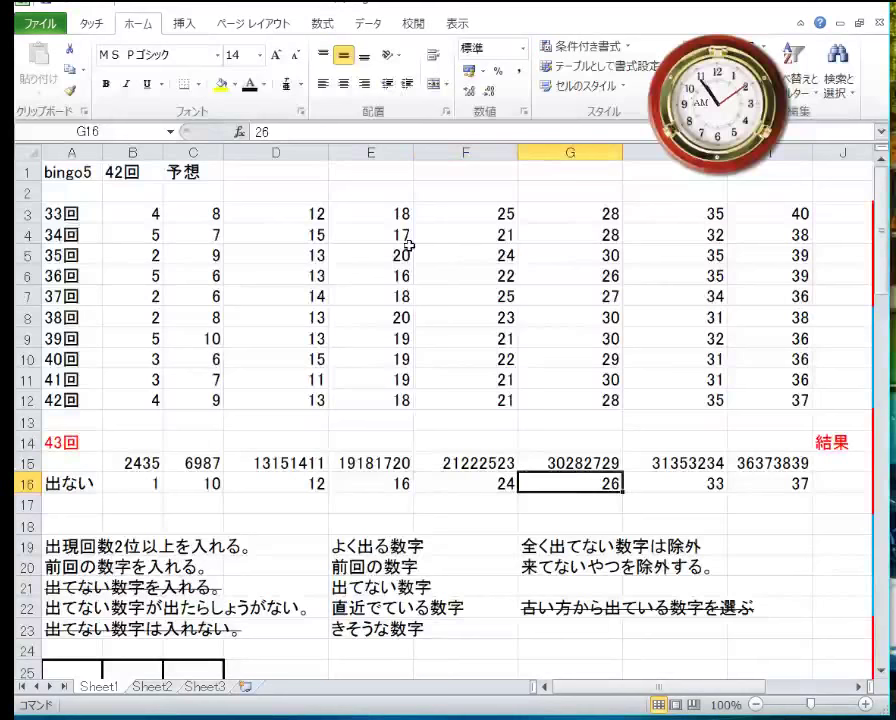
{"action": "key", "text": "Right"}
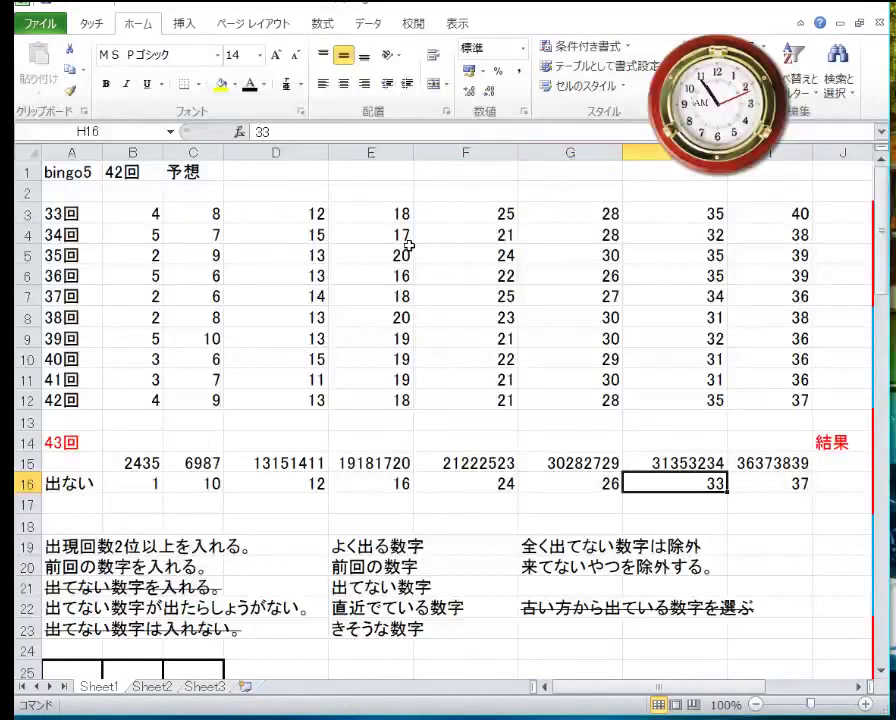
{"action": "key", "text": "Right"}
{"action": "type", "text": "40"}
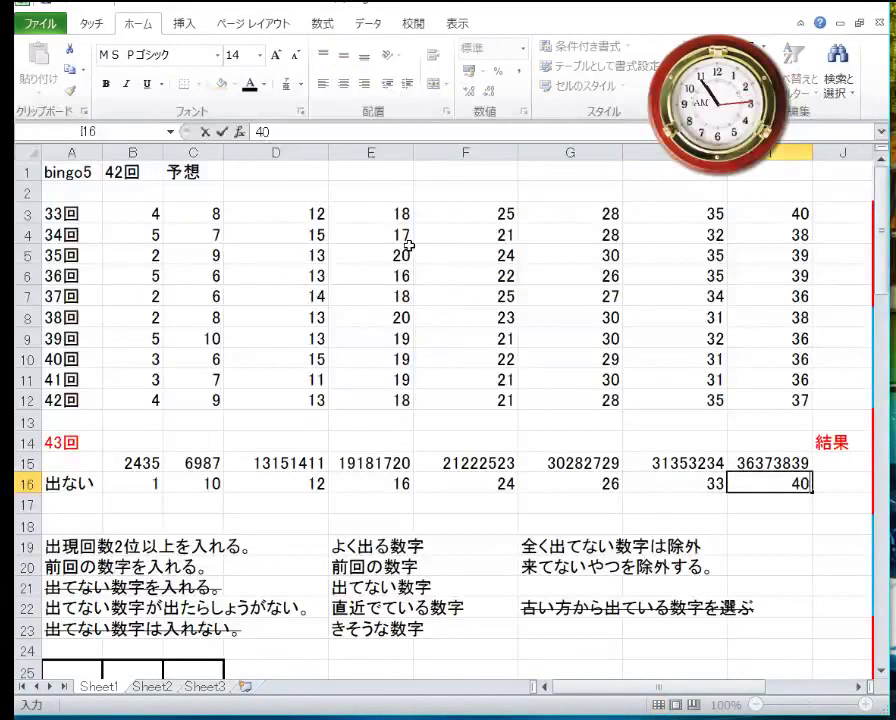
{"action": "key", "text": "Return"}
- Fill the top row of the first bingo grid, A25:C25, with 2, 6 and 13
{"action": "key", "text": "Left"}
{"action": "key", "text": "Home"}
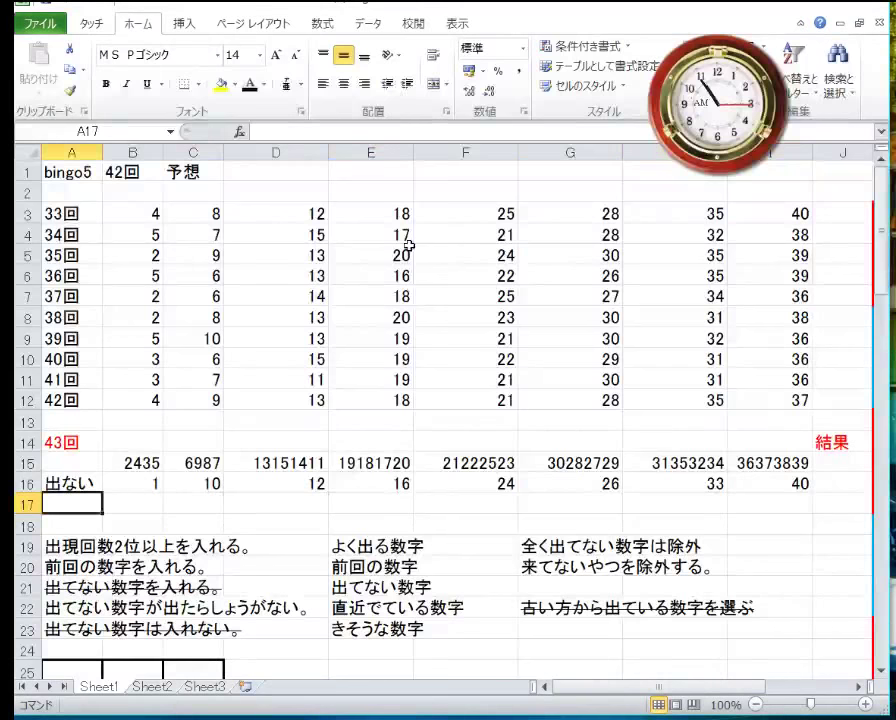
{"action": "key", "text": "Down"}
{"action": "key", "text": "Down"}
{"action": "key", "text": "Down"}
{"action": "key", "text": "Down"}
{"action": "key", "text": "Down"}
{"action": "key", "text": "Down"}
{"action": "key", "text": "Down"}
{"action": "key", "text": "Down"}
{"action": "key", "text": "Down"}
{"action": "key", "text": "Down"}
{"action": "key", "text": "Down"}
{"action": "key", "text": "Down"}
{"action": "key", "text": "Down"}
{"action": "key", "text": "Down"}
{"action": "key", "text": "Down"}
{"action": "key", "text": "Up"}
{"action": "key", "text": "Up"}
{"action": "key", "text": "Up"}
{"action": "key", "text": "Up"}
{"action": "key", "text": "Up"}
{"action": "key", "text": "Up"}
{"action": "key", "text": "Up"}
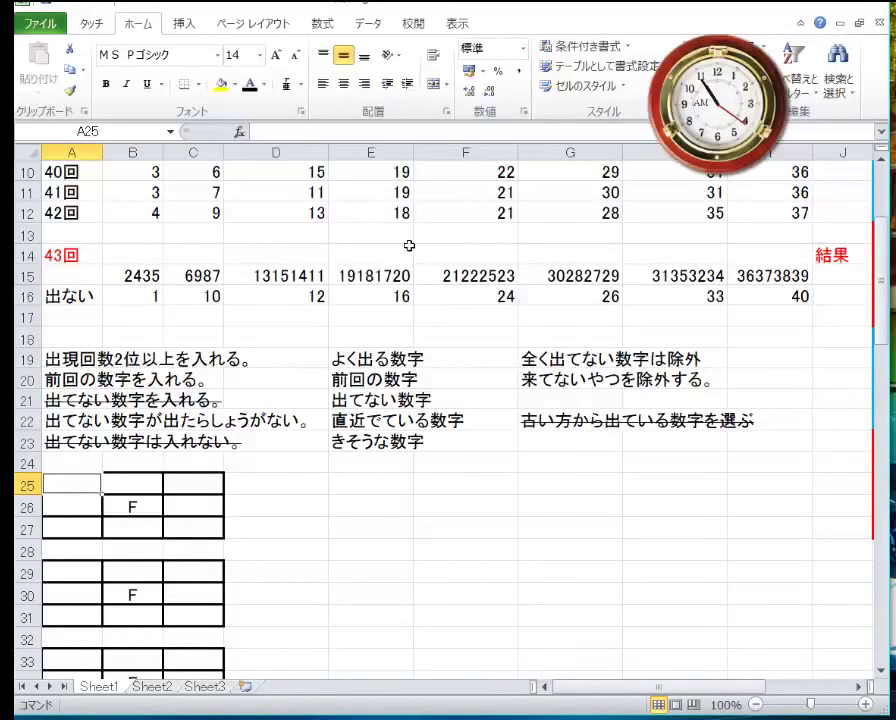
{"action": "type", "text": "2"}
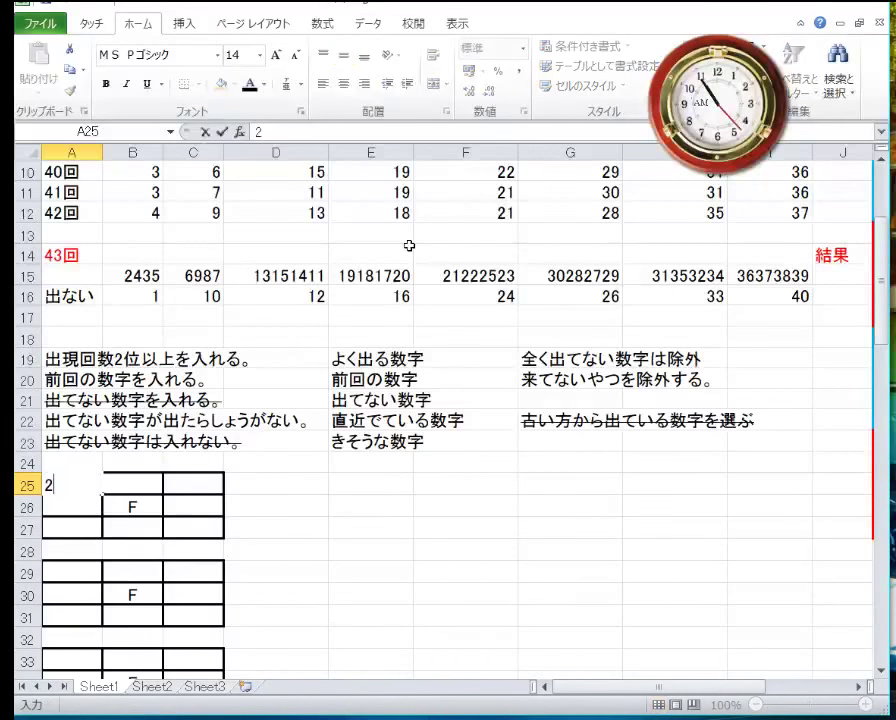
{"action": "key", "text": "Tab"}
{"action": "type", "text": "6"}
{"action": "key", "text": "Tab"}
{"action": "type", "text": "13"}
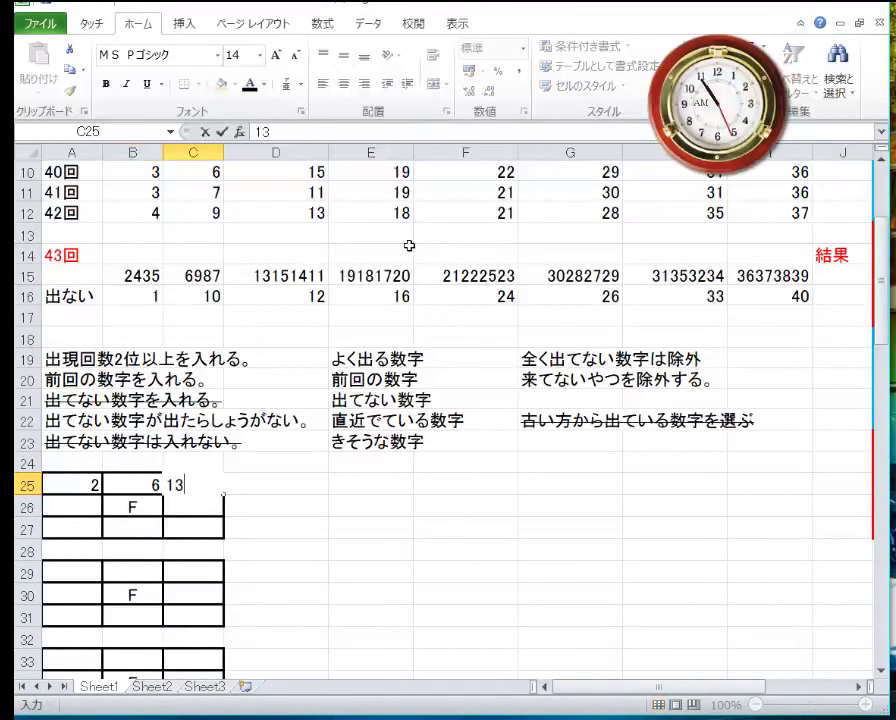
{"action": "key", "text": "Return"}
- Enter 19 in A26 and 21 in C26, either side of the first grid's F cell
{"action": "key", "text": "Left"}
{"action": "type", "text": "19"}
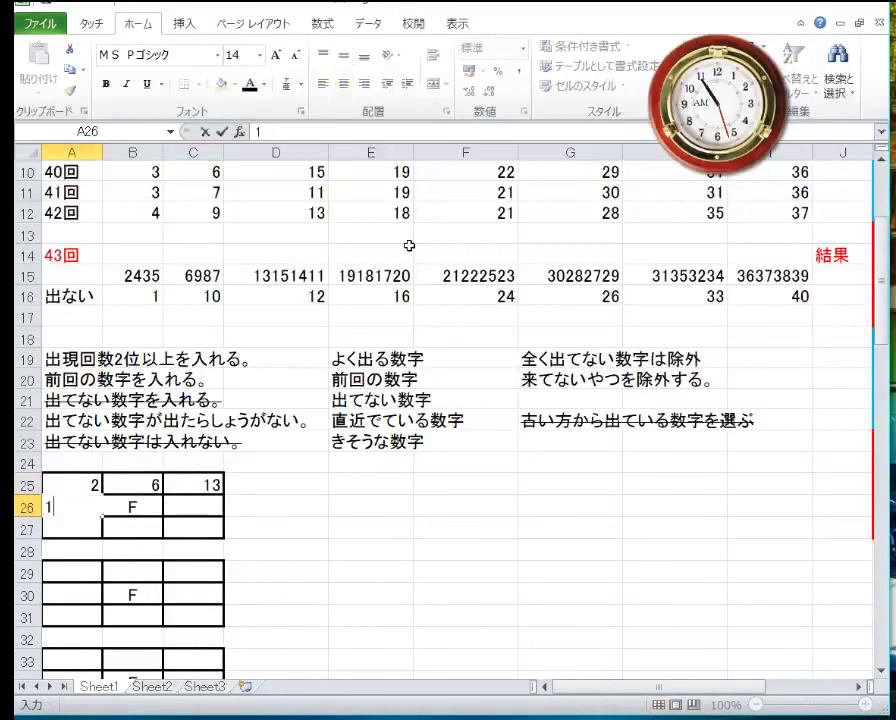
{"action": "key", "text": "Tab"}
{"action": "key", "text": "Tab"}
{"action": "type", "text": "21"}
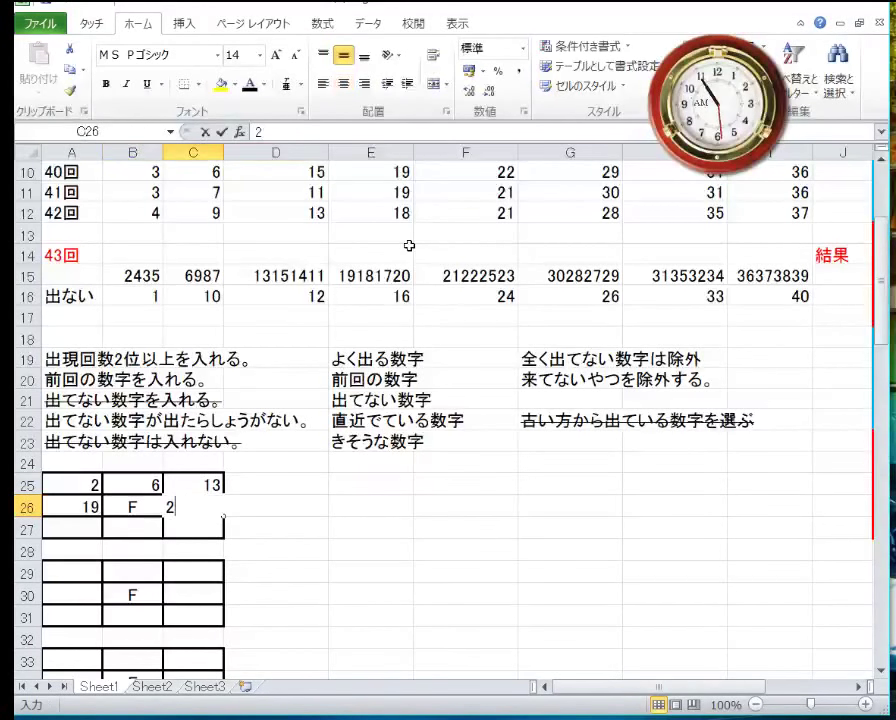
{"action": "key", "text": "Return"}
- Fill the bottom row of the first grid, A27:C27, with 30, 31 and 36
{"action": "key", "text": "Left"}
{"action": "key", "text": "Left"}
{"action": "type", "text": "3"}
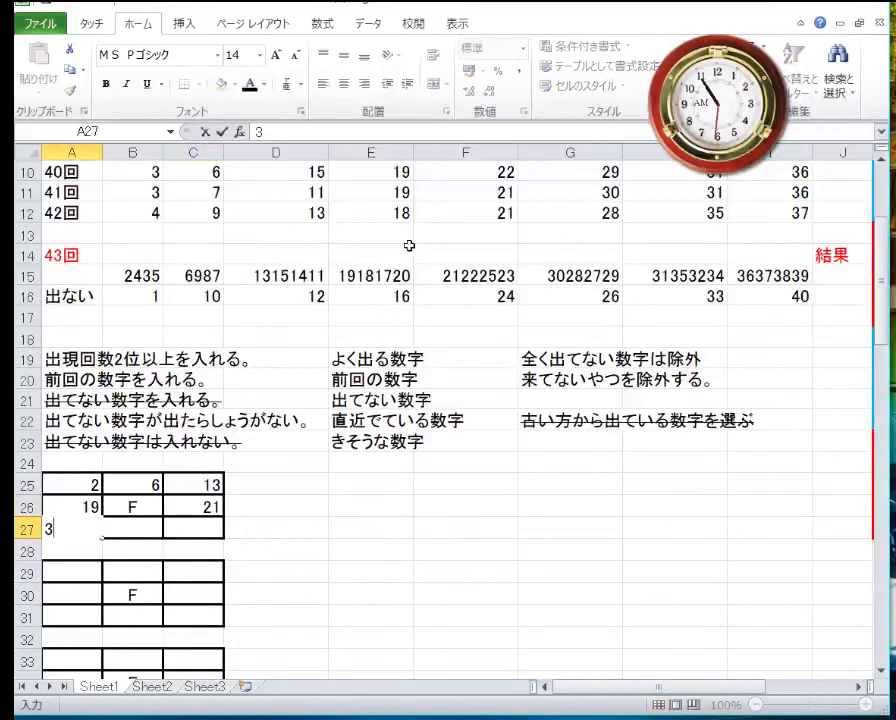
{"action": "type", "text": "0"}
{"action": "key", "text": "Tab"}
{"action": "type", "text": "31"}
{"action": "key", "text": "Tab"}
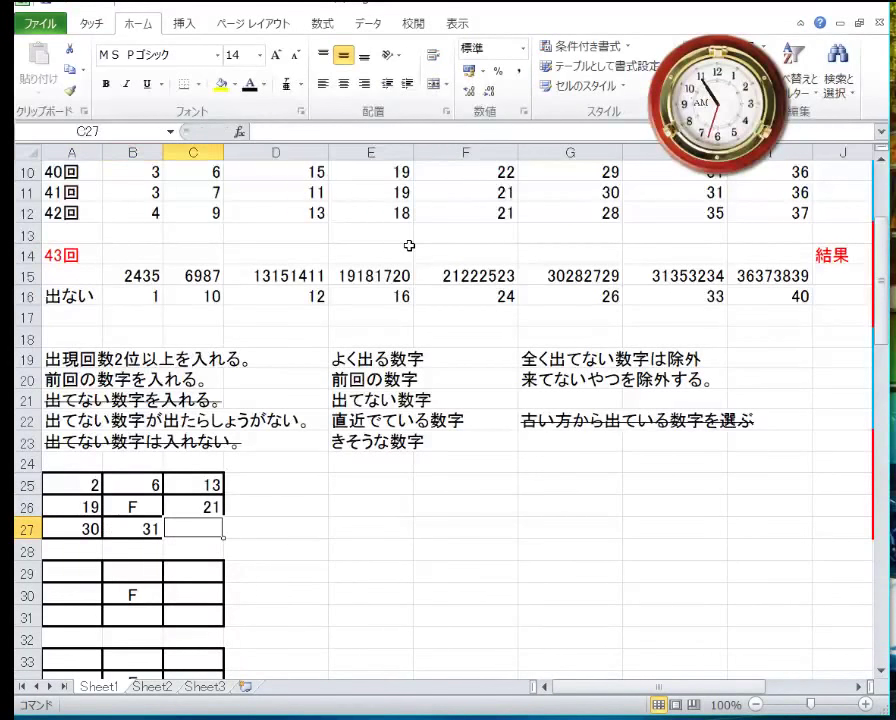
{"action": "type", "text": "36"}
{"action": "key", "text": "Return"}
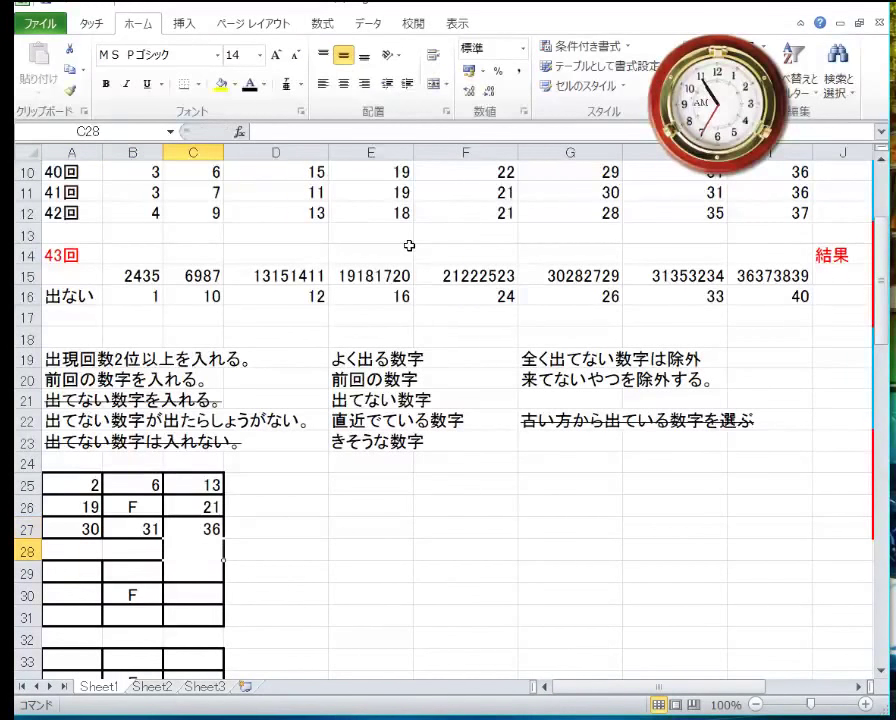
- Fill the top row of the second bingo grid, A29:C29, with 4, 9 and 15
{"action": "key", "text": "Left"}
{"action": "key", "text": "Left"}
{"action": "key", "text": "Down"}
{"action": "type", "text": "4"}
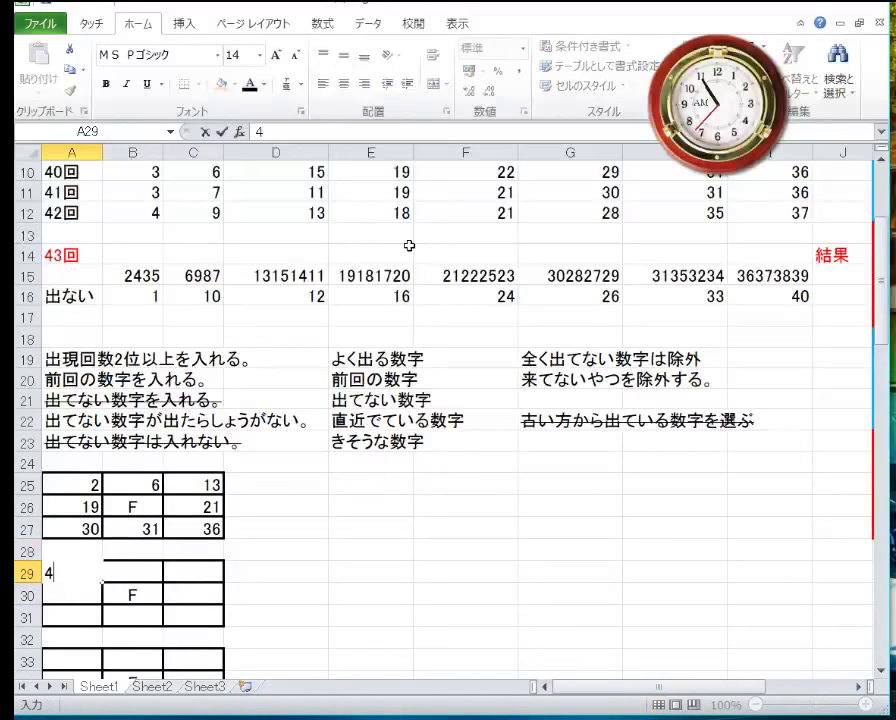
{"action": "key", "text": "Tab"}
{"action": "type", "text": "9"}
{"action": "key", "text": "Tab"}
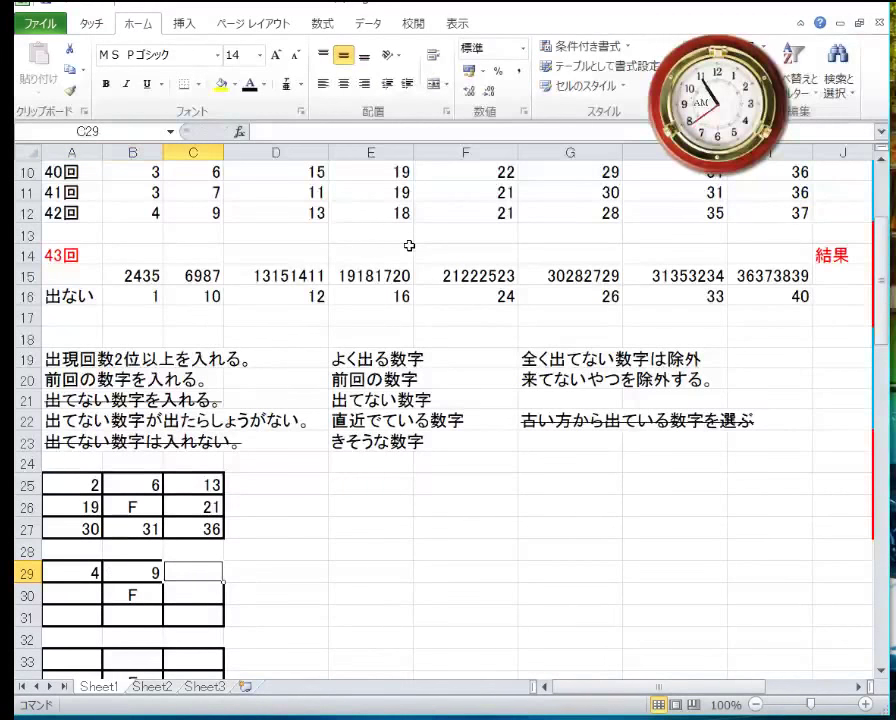
{"action": "type", "text": "15"}
{"action": "key", "text": "Return"}
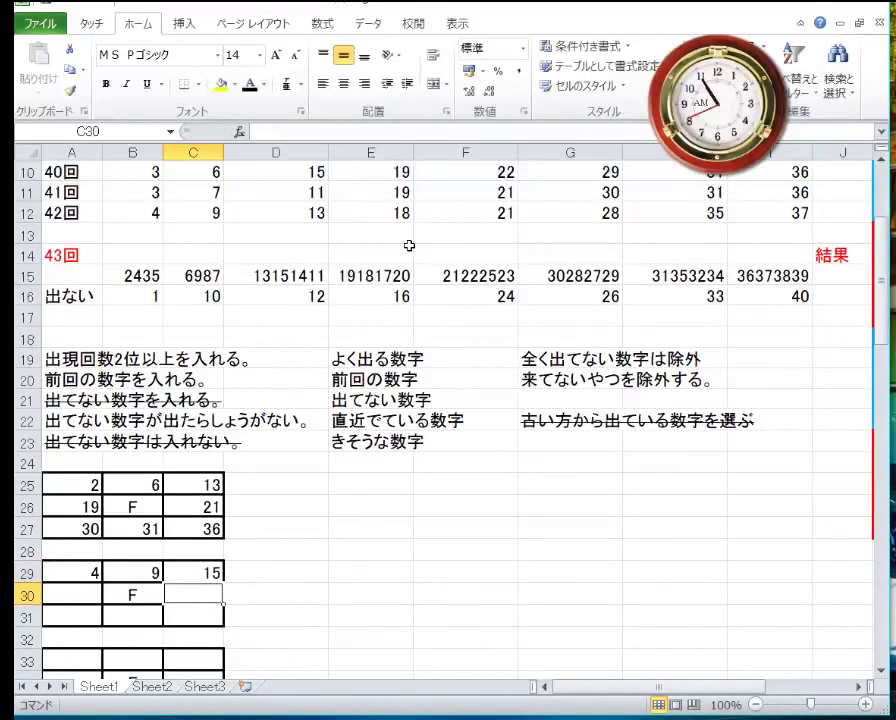
- Enter 18 in A30 and 22 in C30, either side of the second grid's F cell
{"action": "key", "text": "Left"}
{"action": "key", "text": "Left"}
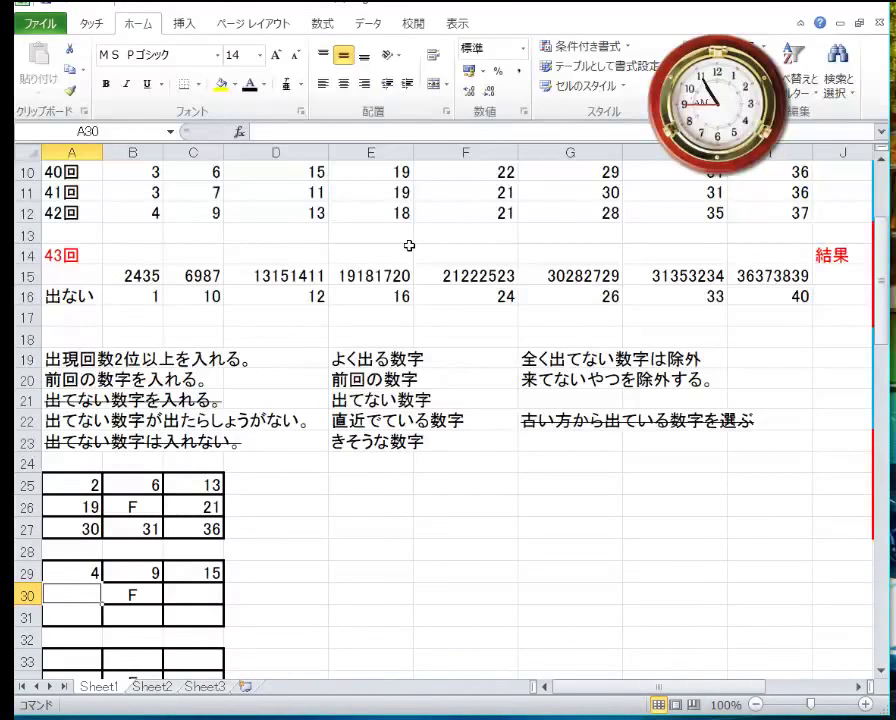
{"action": "type", "text": "18"}
{"action": "key", "text": "Right"}
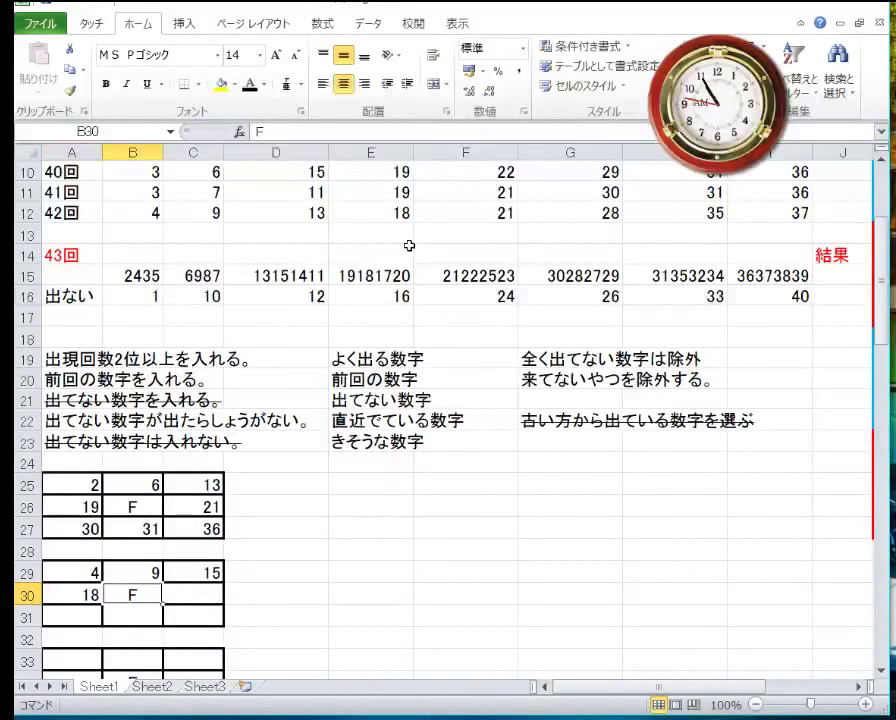
{"action": "key", "text": "Right"}
{"action": "type", "text": "22"}
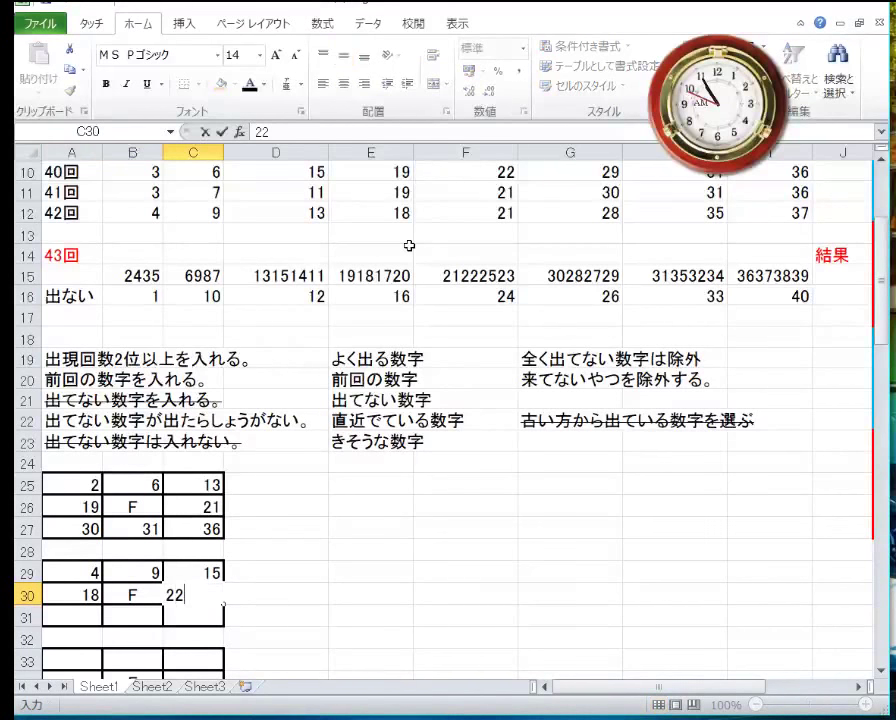
{"action": "key", "text": "Return"}
- Fill the bottom row of the second grid, A31:C31, with 28, 35 and 37
{"action": "key", "text": "Left"}
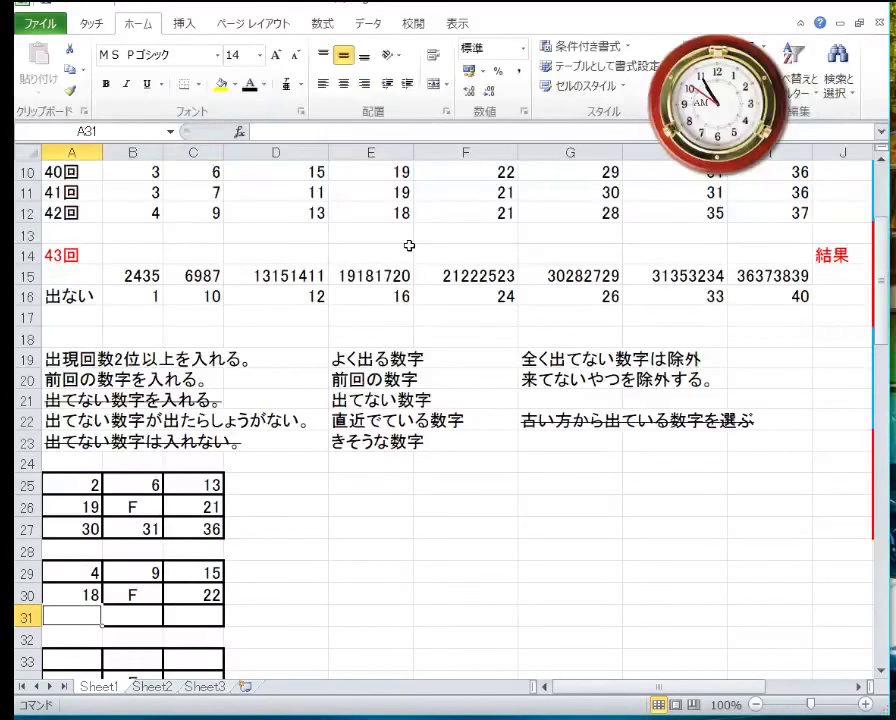
{"action": "type", "text": "28"}
{"action": "key", "text": "Right"}
{"action": "type", "text": "35"}
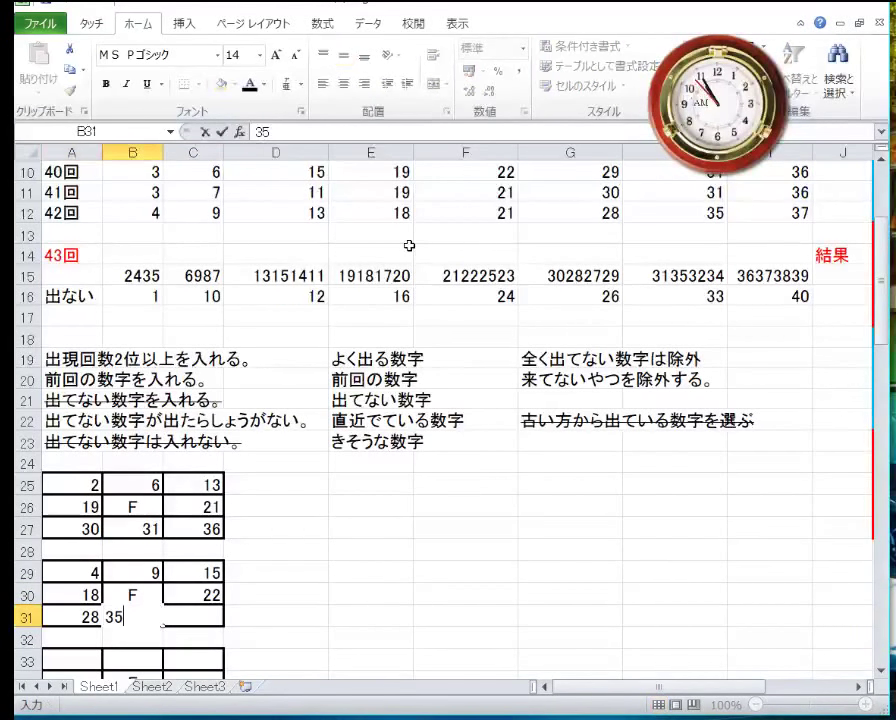
{"action": "key", "text": "Right"}
{"action": "type", "text": "37"}
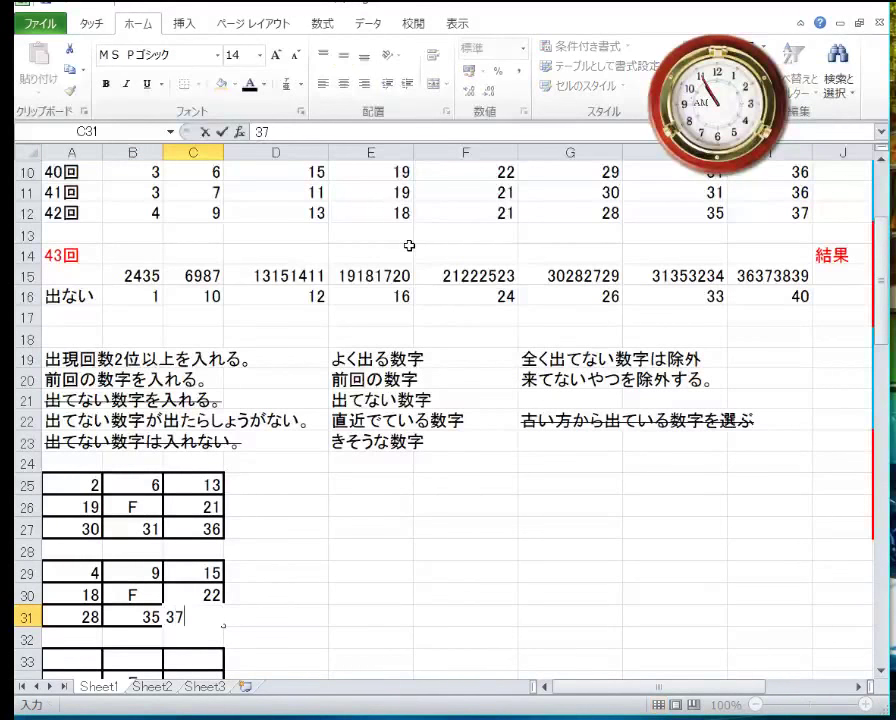
{"action": "key", "text": "Return"}
- Fill the top row of the third bingo grid, A33:C33, with 3, 8 and 14
{"action": "key", "text": "Left"}
{"action": "key", "text": "Left"}
{"action": "key", "text": "Down"}
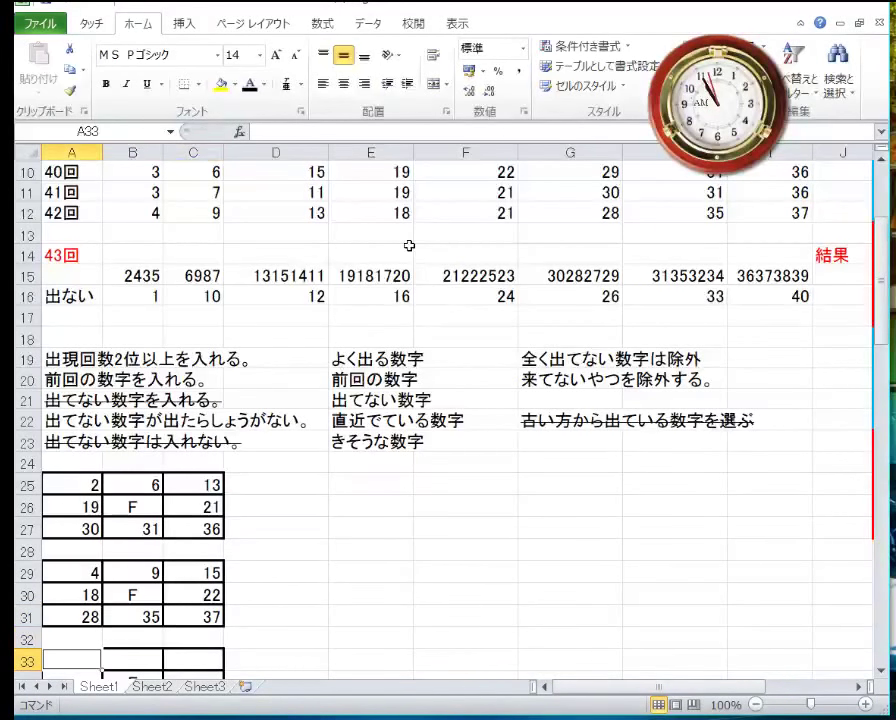
{"action": "type", "text": "3"}
{"action": "key", "text": "Right"}
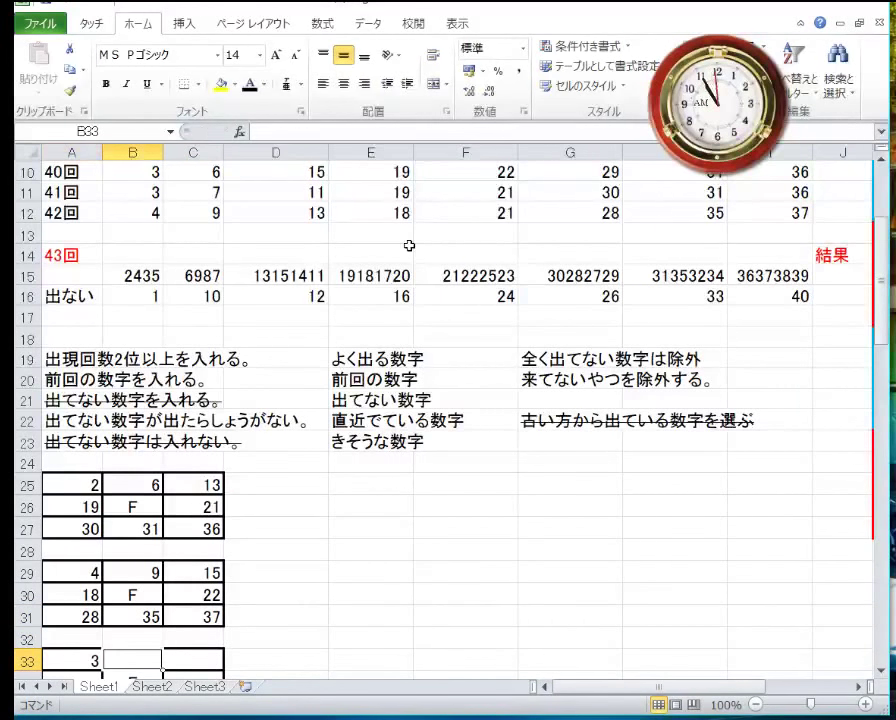
{"action": "type", "text": "8"}
{"action": "key", "text": "Right"}
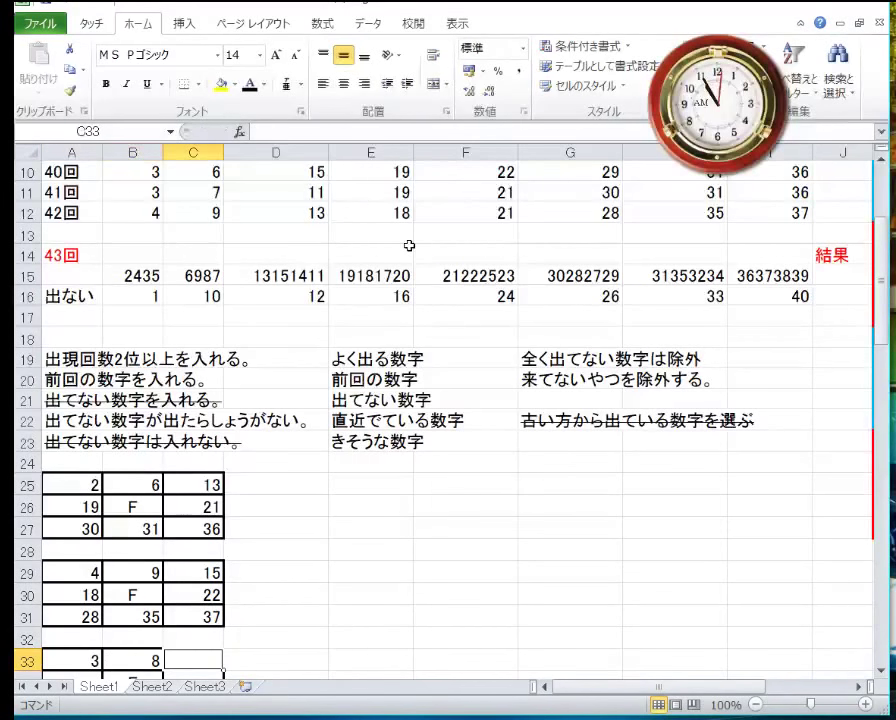
{"action": "type", "text": "14"}
{"action": "key", "text": "Return"}
- Enter 17 in A34 and 25 in C34, either side of the third grid's F cell
{"action": "key", "text": "Left"}
{"action": "key", "text": "Left"}
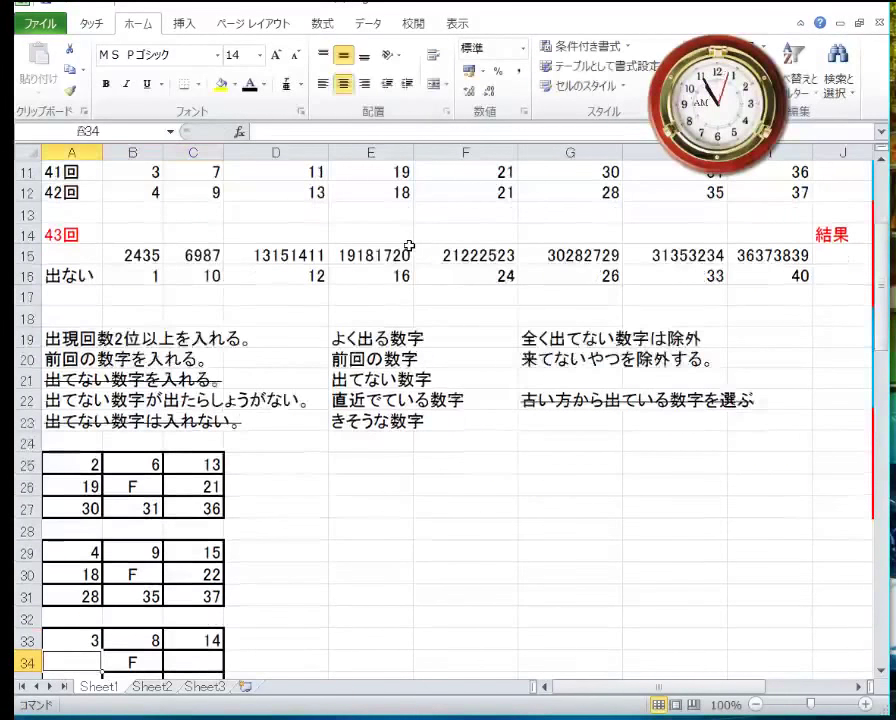
{"action": "type", "text": "17"}
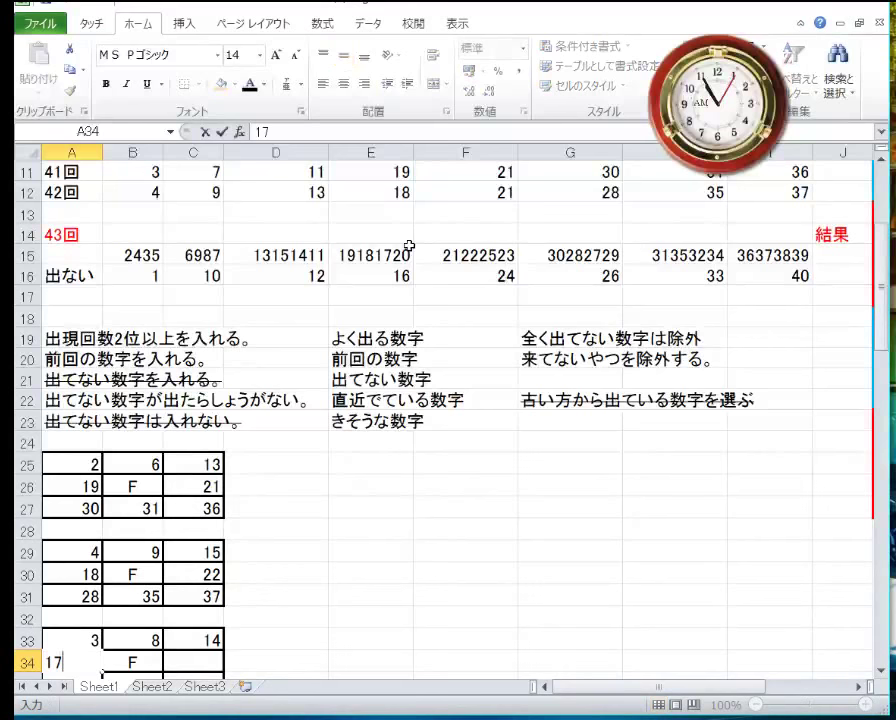
{"action": "key", "text": "Right"}
{"action": "key", "text": "Right"}
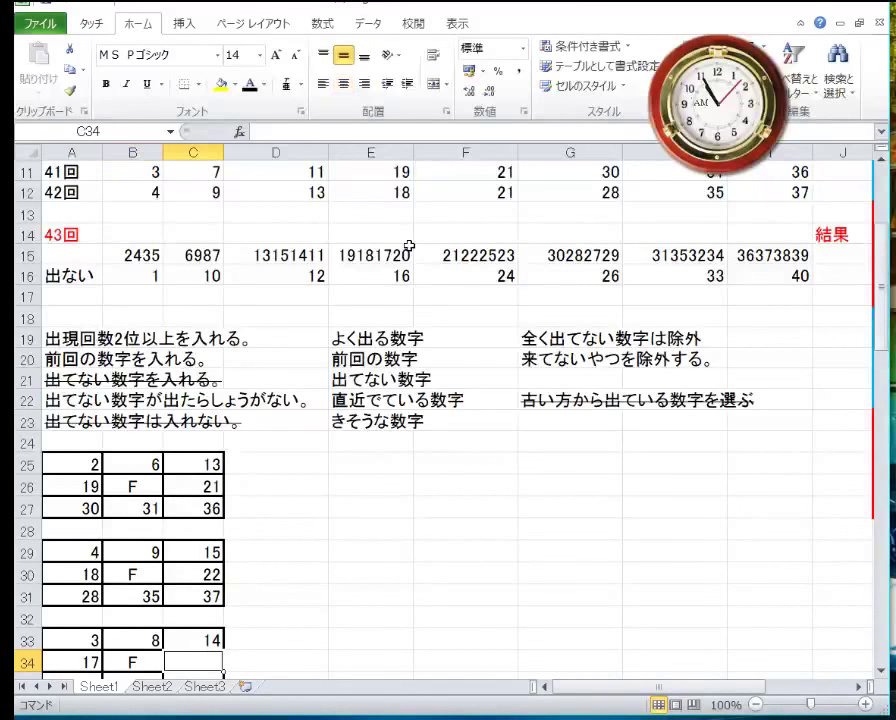
{"action": "type", "text": "2"}
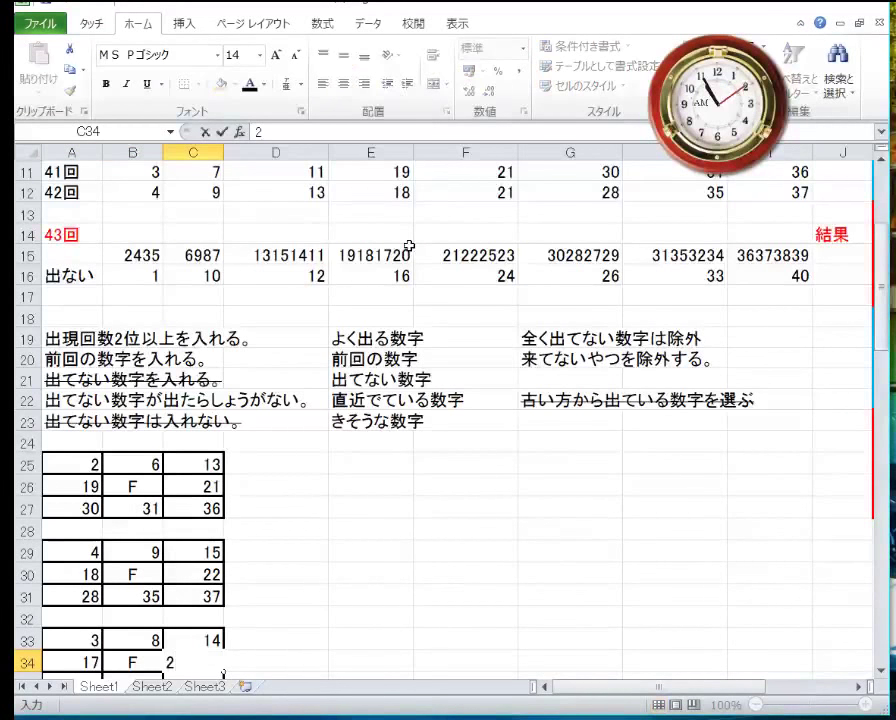
{"action": "type", "text": "5"}
{"action": "key", "text": "Return"}
- Fill the bottom row of the third grid, A35:C35, with 27, 32 and 38
{"action": "key", "text": "Home"}
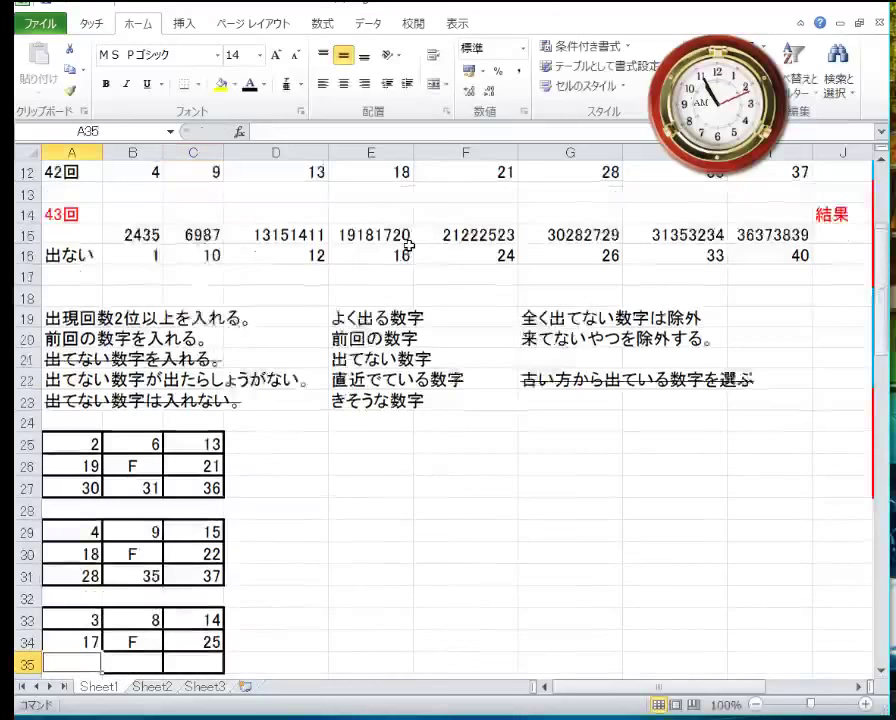
{"action": "type", "text": "27"}
{"action": "key", "text": "Tab"}
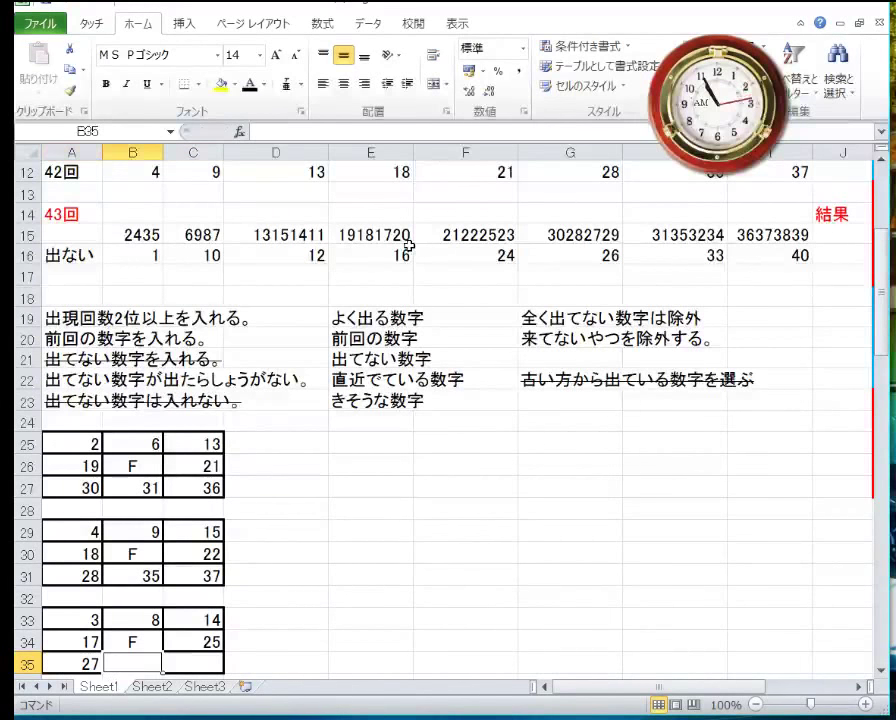
{"action": "type", "text": "32"}
{"action": "key", "text": "Tab"}
{"action": "type", "text": "38"}
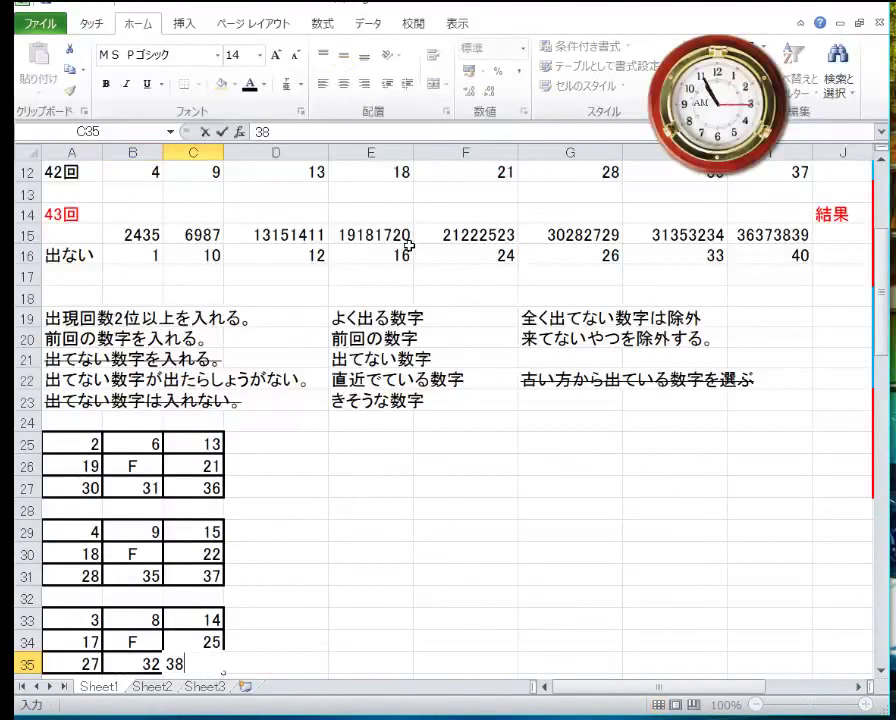
{"action": "key", "text": "Return"}
- Fill the top row of the fourth bingo grid, A37:C37, with 5, 7 and 11
{"action": "key", "text": "Home"}
{"action": "key", "text": "Return"}
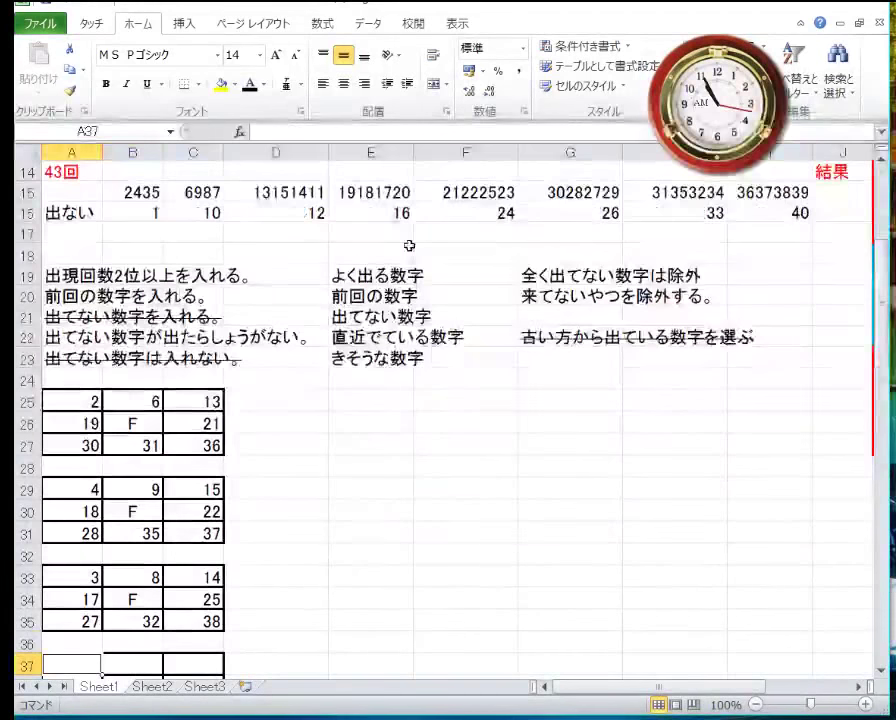
{"action": "type", "text": "5"}
{"action": "key", "text": "Tab"}
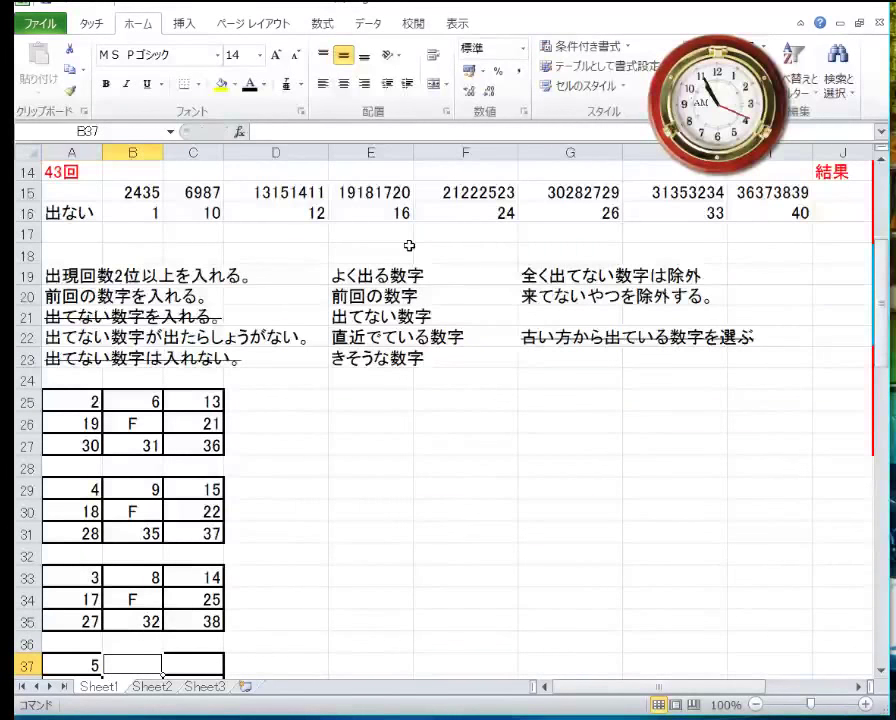
{"action": "type", "text": "7"}
{"action": "key", "text": "Tab"}
{"action": "type", "text": "11"}
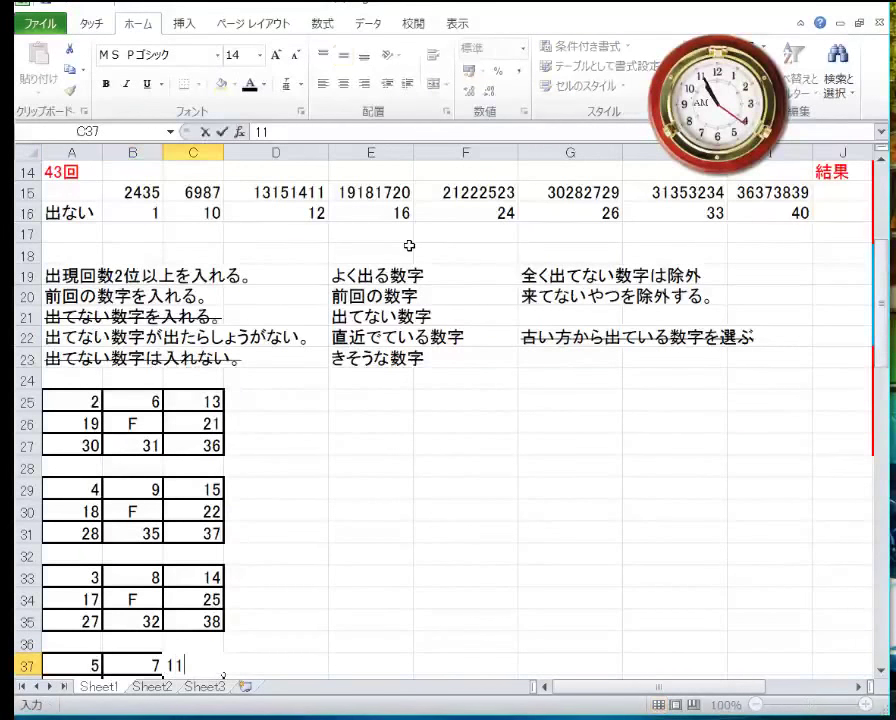
{"action": "key", "text": "Return"}
- Enter 20 in A38 and 23 in C38, either side of the fourth grid's F cell
{"action": "type", "text": "20"}
{"action": "key", "text": "Tab"}
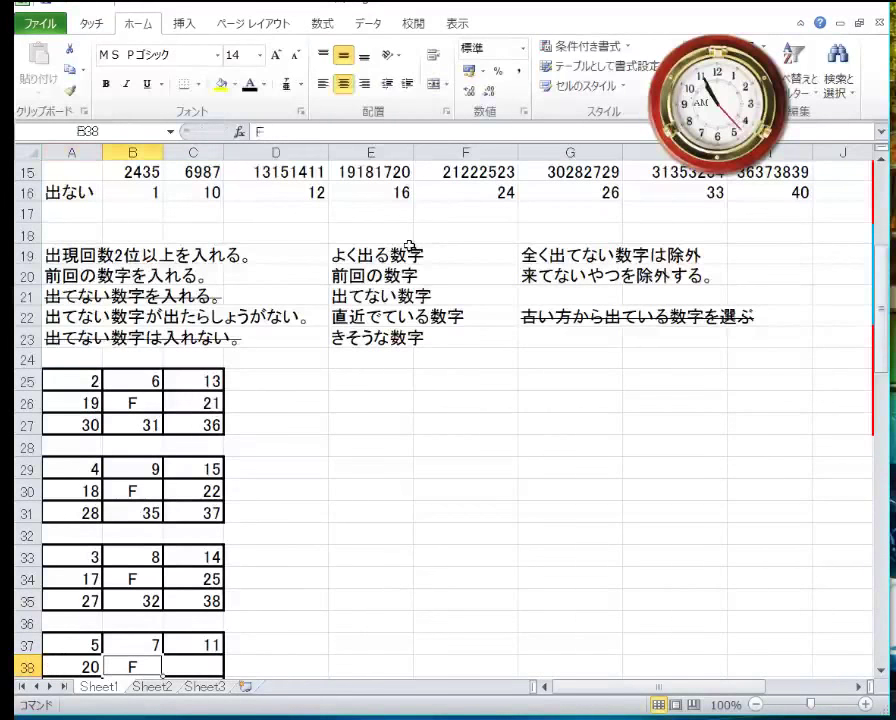
{"action": "key", "text": "Tab"}
{"action": "type", "text": "23"}
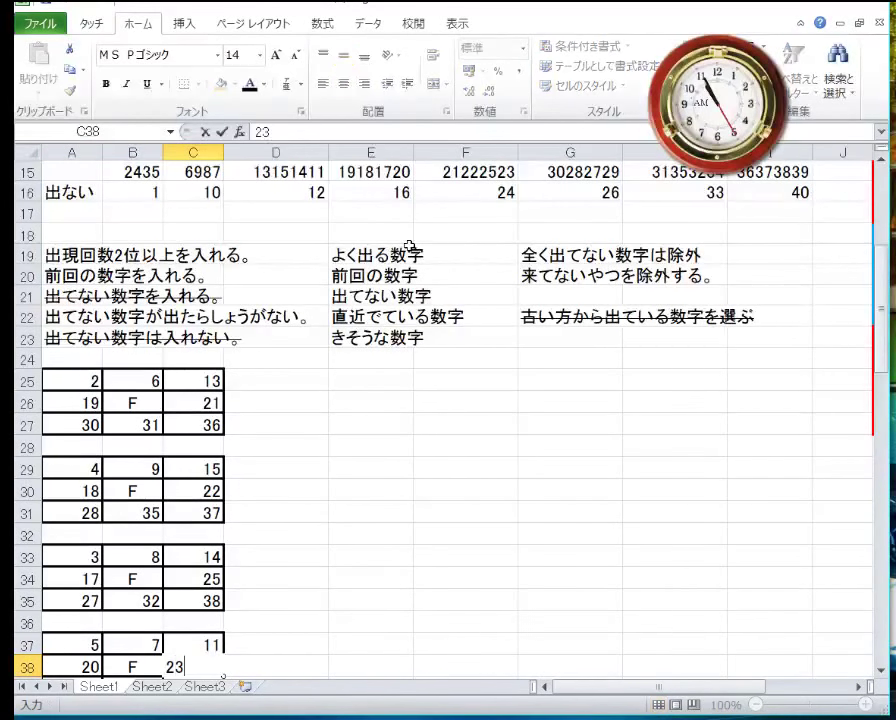
{"action": "key", "text": "Return"}
- Fill the bottom row of the fourth grid, A39:C39, with 29, 34 and 39
{"action": "type", "text": "29"}
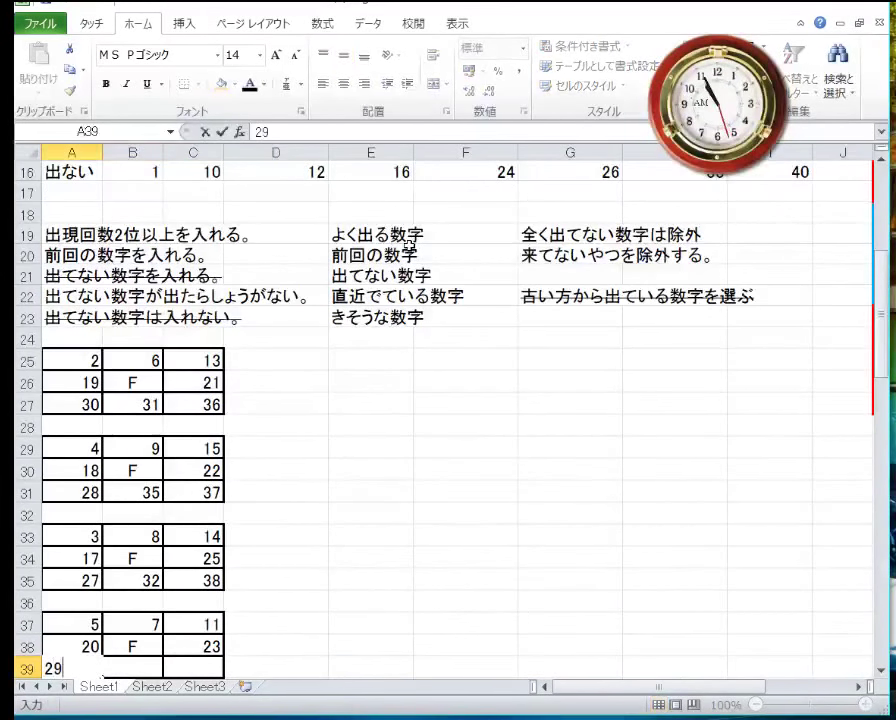
{"action": "key", "text": "Tab"}
{"action": "type", "text": "374"}
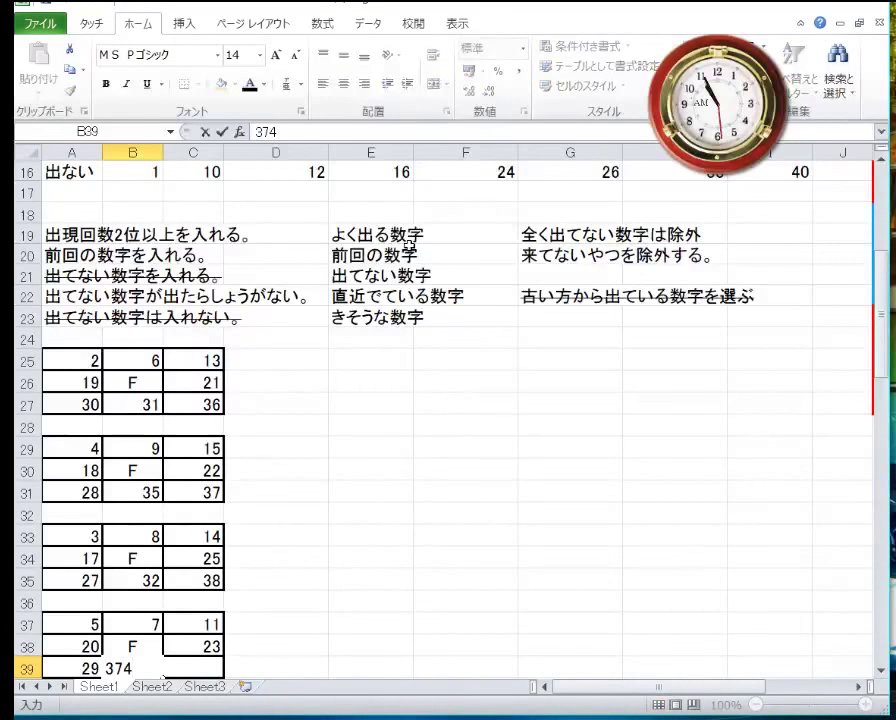
{"action": "key", "text": "Tab"}
{"action": "key", "text": "shift+Tab"}
{"action": "type", "text": "34"}
{"action": "key", "text": "Tab"}
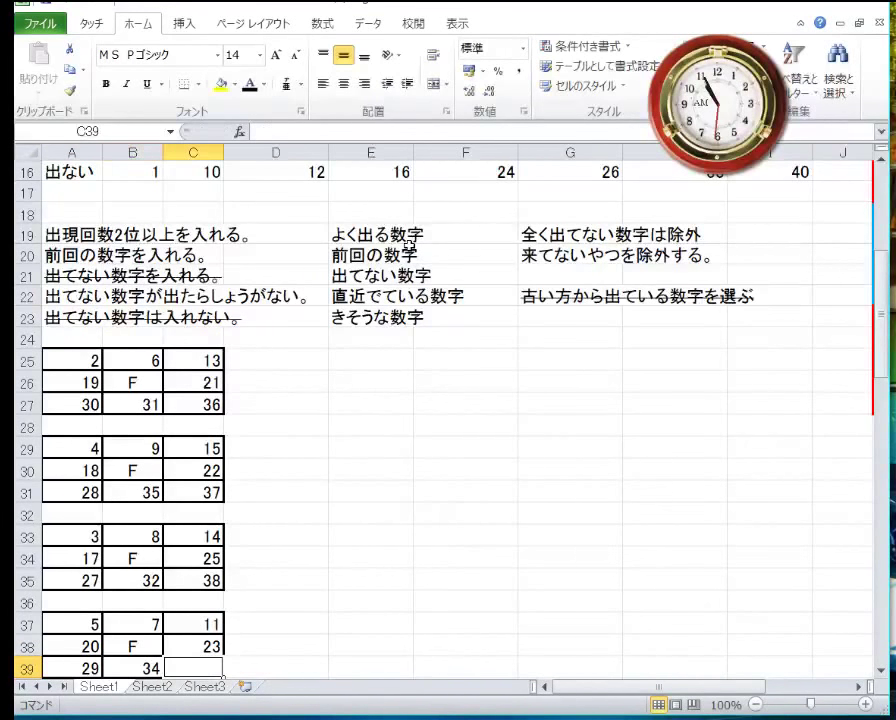
{"action": "type", "text": "39"}
{"action": "key", "text": "Return"}
- Look over the four empty prediction grids between rows 41 and 55
{"action": "key", "text": "Return"}
{"action": "key", "text": "Return"}
{"action": "key", "text": "Return"}
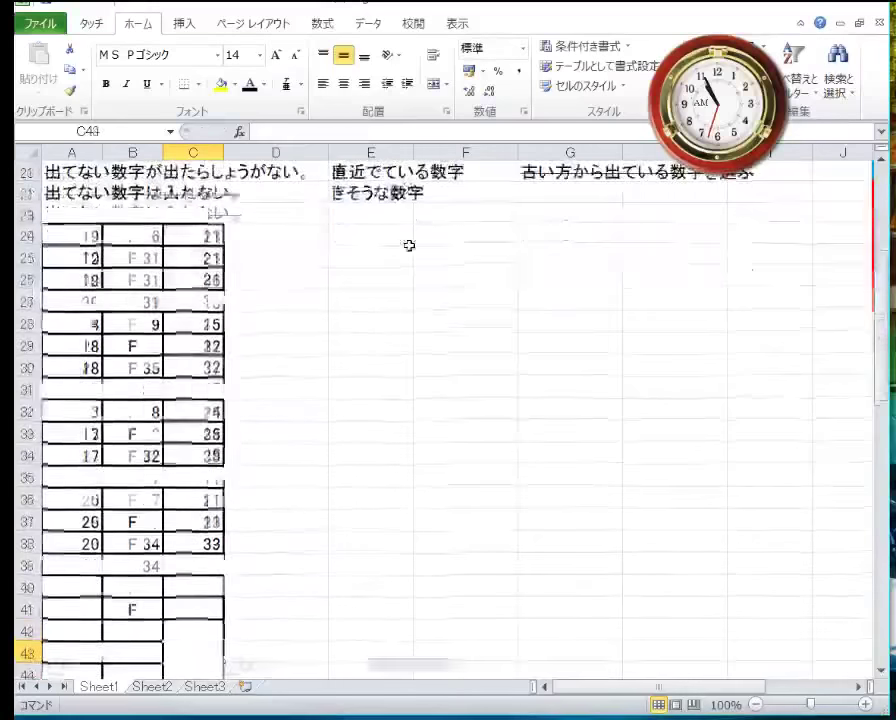
{"action": "key", "text": "Return"}
{"action": "key", "text": "Return"}
{"action": "key", "text": "Return"}
{"action": "key", "text": "Return"}
{"action": "key", "text": "Return"}
{"action": "key", "text": "Return"}
{"action": "key", "text": "Return"}
{"action": "key", "text": "Return"}
{"action": "key", "text": "Return"}
{"action": "key", "text": "Return"}
{"action": "key", "text": "Return"}
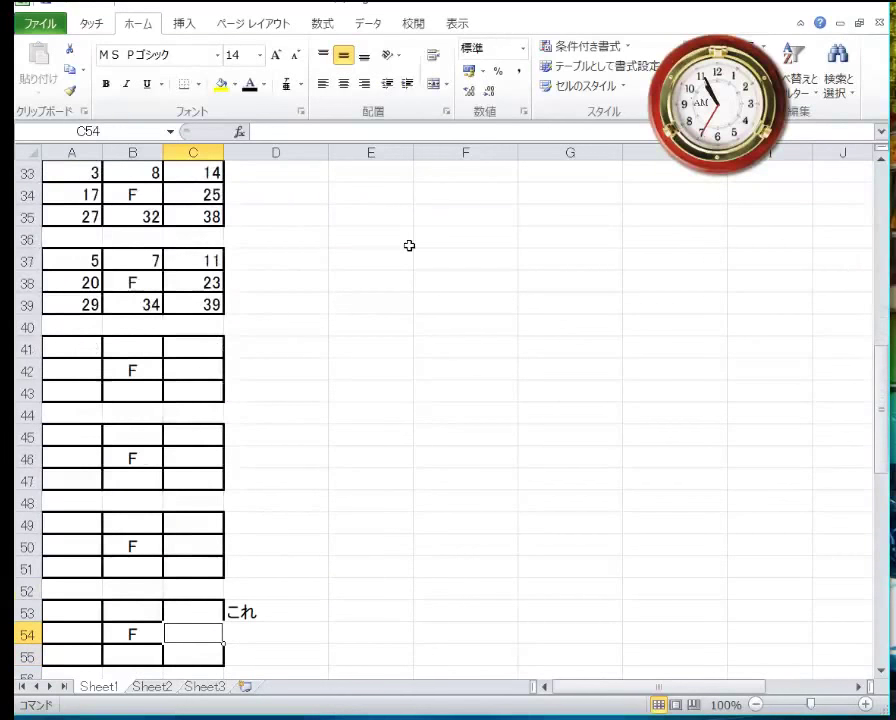
{"action": "key", "text": "Up"}
{"action": "key", "text": "Up"}
{"action": "key", "text": "Up"}
{"action": "key", "text": "Up"}
{"action": "key", "text": "Up"}
{"action": "key", "text": "Down"}
{"action": "key", "text": "Down"}
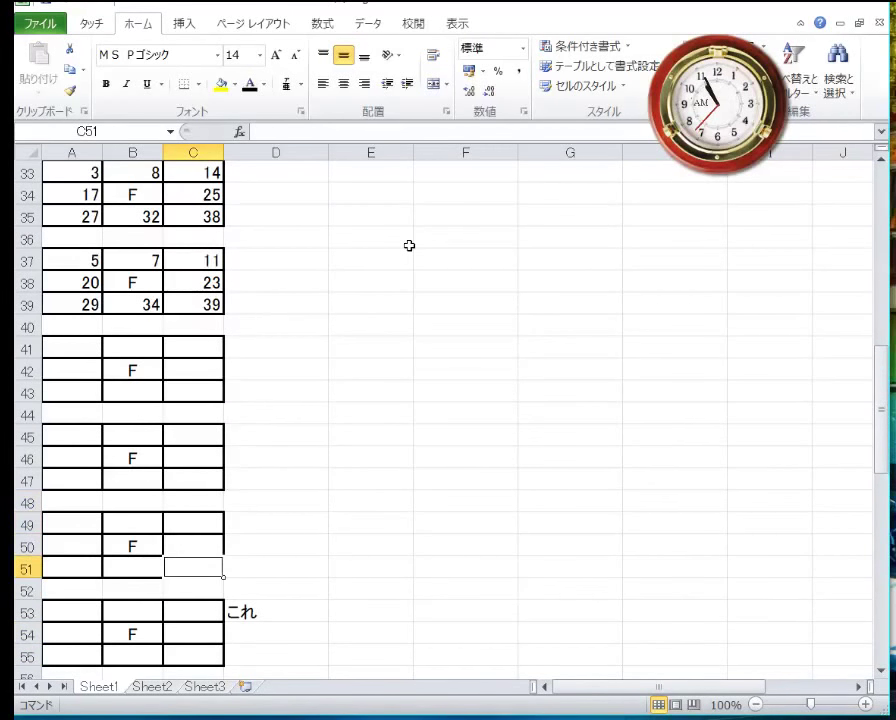
{"action": "key", "text": "Down"}
{"action": "key", "text": "Up"}
{"action": "key", "text": "Up"}
{"action": "key", "text": "Up"}
{"action": "key", "text": "Up"}
{"action": "key", "text": "Up"}
{"action": "key", "text": "Up"}
{"action": "key", "text": "Up"}
{"action": "key", "text": "Up"}
{"action": "key", "text": "Up"}
{"action": "key", "text": "Up"}
{"action": "key", "text": "Up"}
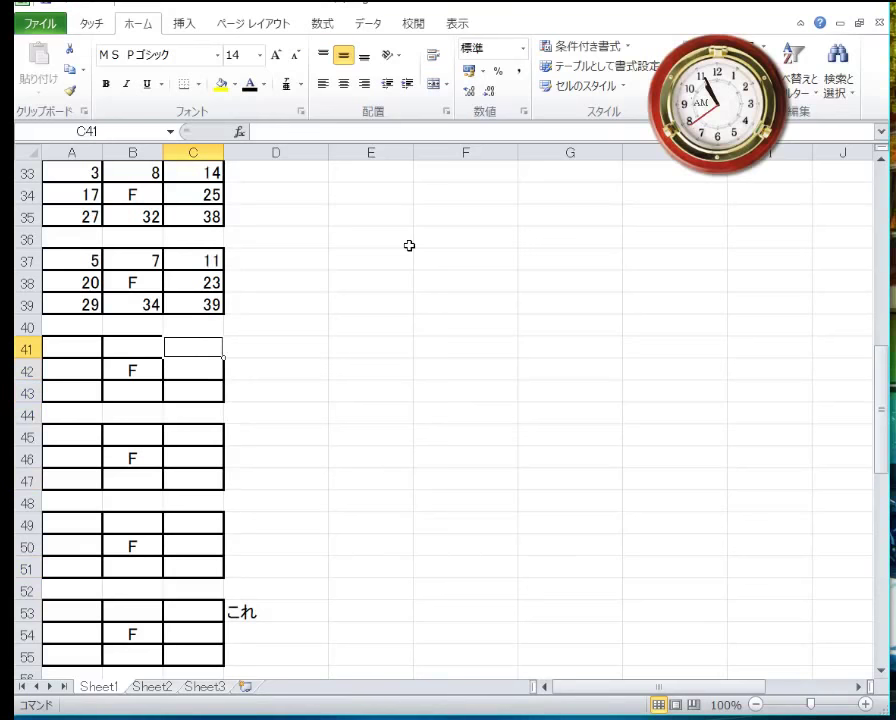
{"action": "key", "text": "Left"}
{"action": "key", "text": "Left"}
- Examine the past results of draws 33 to 42, especially the 42nd draw's row, above the 43rd-draw candidates
{"action": "key", "text": "Up"}
{"action": "key", "text": "Up"}
{"action": "key", "text": "Up"}
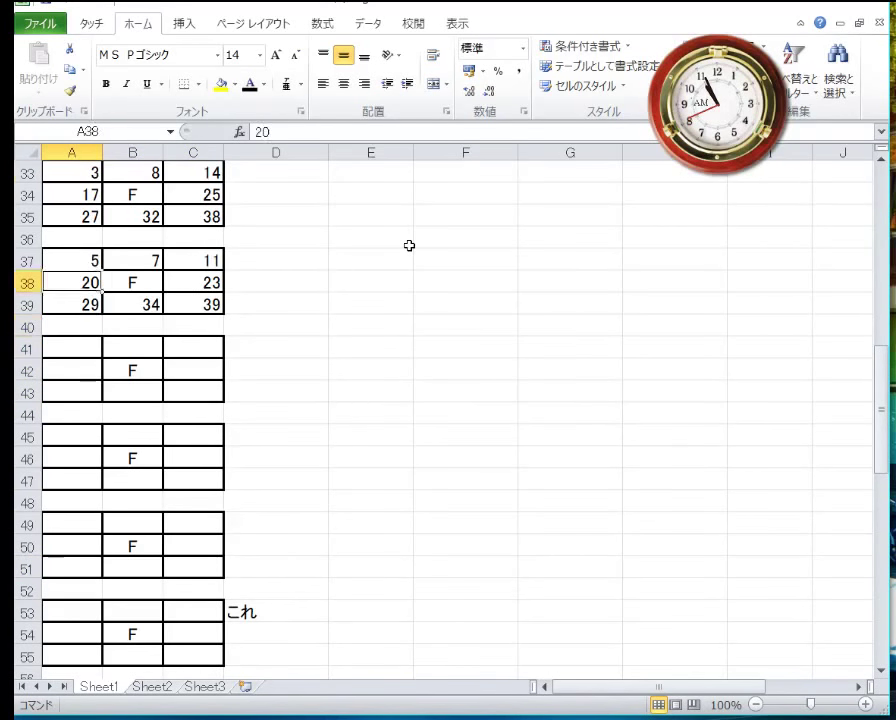
{"action": "key", "text": "Up"}
{"action": "key", "text": "Up"}
{"action": "key", "text": "Up"}
{"action": "key", "text": "Up"}
{"action": "key", "text": "Up"}
{"action": "key", "text": "Up"}
{"action": "key", "text": "Up"}
{"action": "key", "text": "Up"}
{"action": "key", "text": "Up"}
{"action": "key", "text": "Up"}
{"action": "key", "text": "Up"}
{"action": "key", "text": "Up"}
{"action": "key", "text": "Up"}
{"action": "key", "text": "Up"}
{"action": "key", "text": "Up"}
{"action": "key", "text": "Up"}
{"action": "key", "text": "Up"}
{"action": "key", "text": "Up"}
{"action": "key", "text": "Up"}
{"action": "key", "text": "Up"}
{"action": "key", "text": "Down"}
{"action": "key", "text": "Down"}
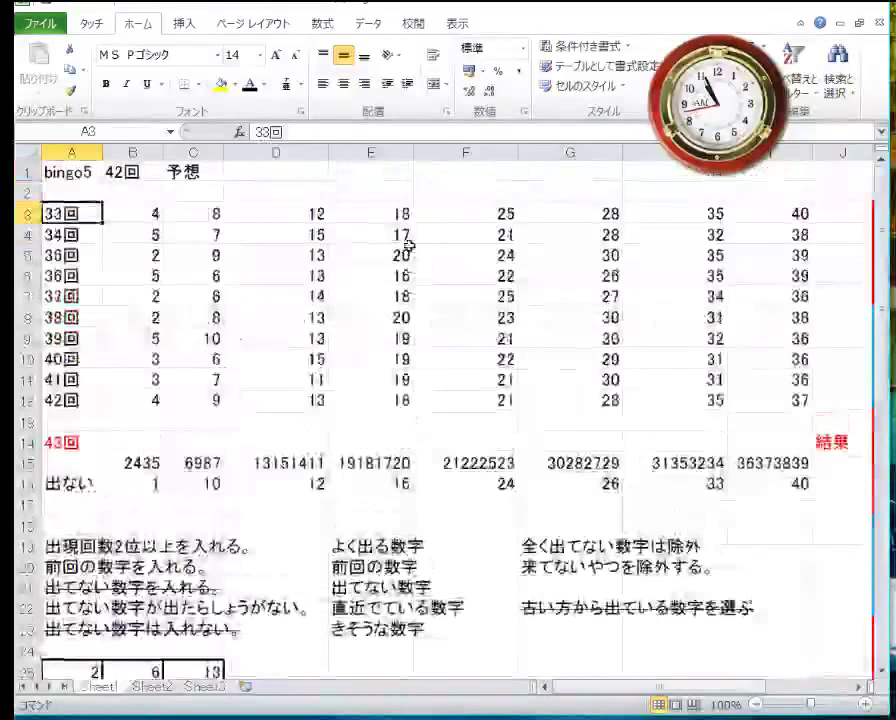
{"action": "key", "text": "Down"}
{"action": "key", "text": "Down"}
{"action": "key", "text": "Down"}
{"action": "key", "text": "Down"}
{"action": "key", "text": "Down"}
{"action": "key", "text": "Down"}
{"action": "key", "text": "Down"}
{"action": "key", "text": "Down"}
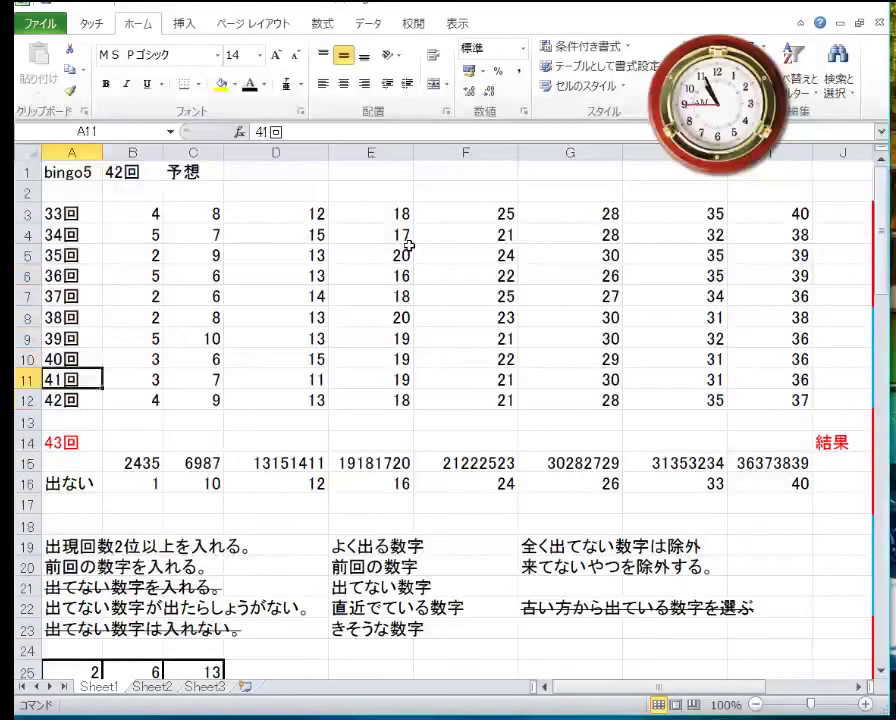
{"action": "key", "text": "Down"}
{"action": "key", "text": "Right"}
{"action": "key", "text": "Right"}
{"action": "key", "text": "Right"}
{"action": "key", "text": "Right"}
{"action": "key", "text": "Right"}
{"action": "key", "text": "Right"}
{"action": "key", "text": "Left"}
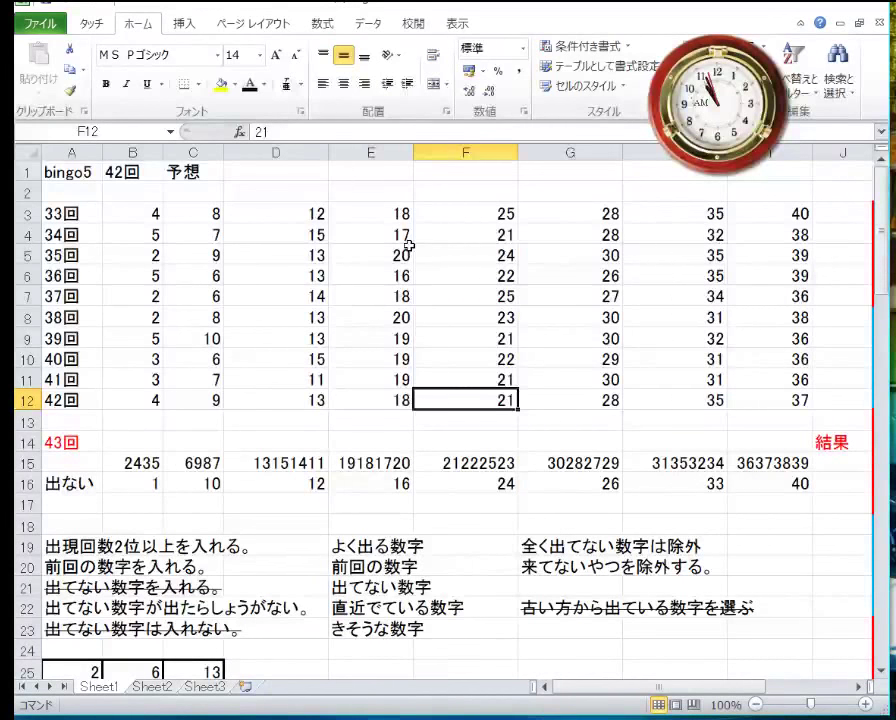
{"action": "key", "text": "Left"}
{"action": "key", "text": "Home"}
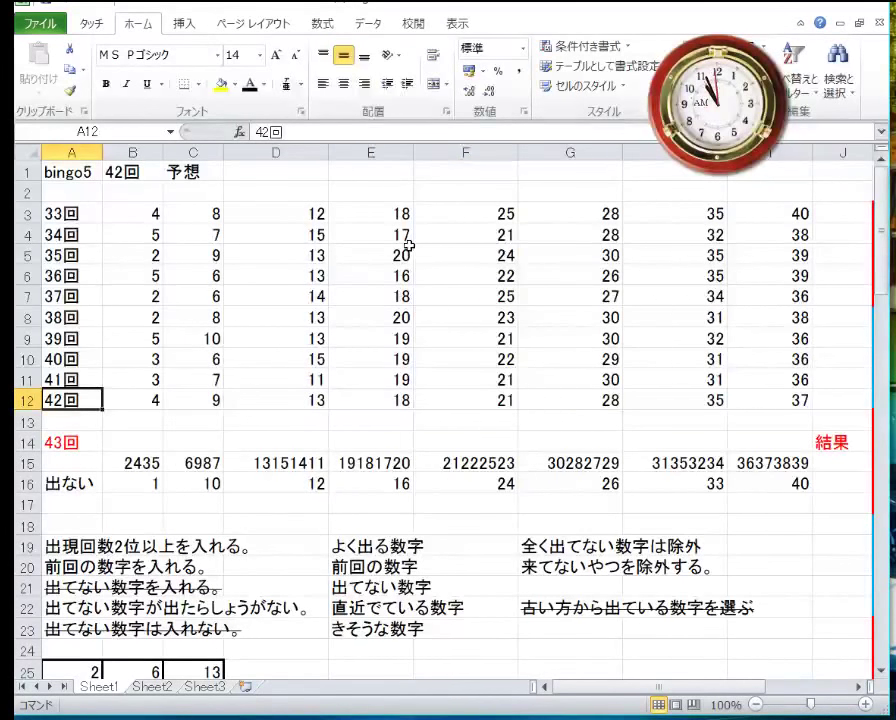
- Enter 5 in A53 and 7 in B53, in the top row of the prediction grid marked これ
{"action": "key", "text": "Down"}
{"action": "key", "text": "Down"}
{"action": "key", "text": "Down"}
{"action": "key", "text": "Down"}
{"action": "key", "text": "Down"}
{"action": "key", "text": "Down"}
{"action": "key", "text": "Down"}
{"action": "key", "text": "Down"}
{"action": "key", "text": "Down"}
{"action": "key", "text": "Down"}
{"action": "key", "text": "Down"}
{"action": "key", "text": "Down"}
{"action": "key", "text": "Down"}
{"action": "key", "text": "Down"}
{"action": "key", "text": "Down"}
{"action": "key", "text": "Down"}
{"action": "key", "text": "Down"}
{"action": "key", "text": "Down"}
{"action": "key", "text": "Down"}
{"action": "key", "text": "Down"}
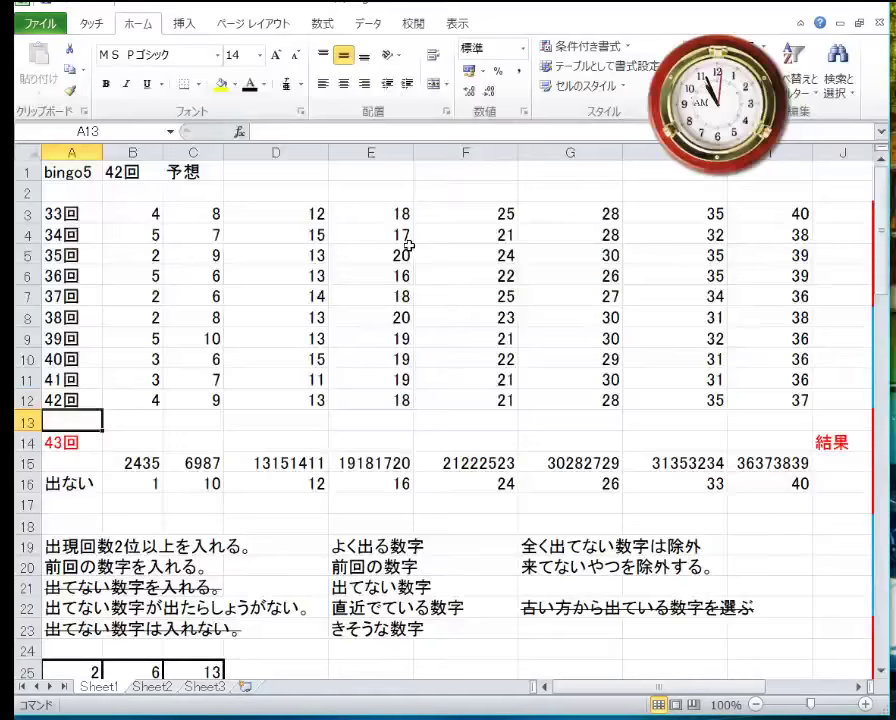
{"action": "key", "text": "Down"}
{"action": "key", "text": "Down"}
{"action": "key", "text": "Down"}
{"action": "key", "text": "Down"}
{"action": "key", "text": "Down"}
{"action": "key", "text": "Down"}
{"action": "key", "text": "Down"}
{"action": "key", "text": "Down"}
{"action": "key", "text": "Down"}
{"action": "key", "text": "Down"}
{"action": "key", "text": "Down"}
{"action": "key", "text": "Down"}
{"action": "key", "text": "Down"}
{"action": "key", "text": "Down"}
{"action": "key", "text": "Down"}
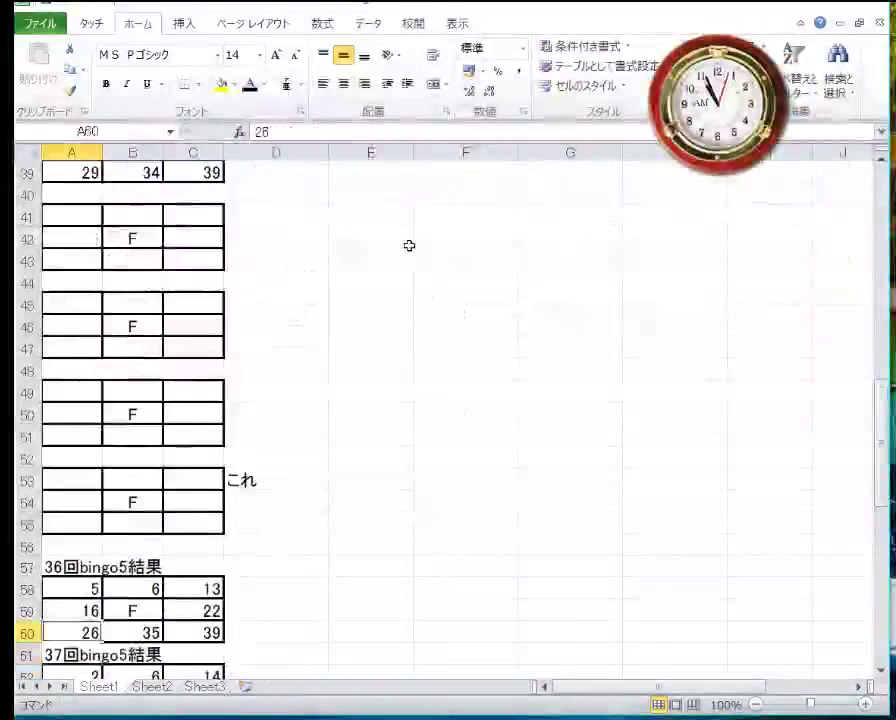
{"action": "key", "text": "Up"}
{"action": "key", "text": "Up"}
{"action": "key", "text": "Up"}
{"action": "key", "text": "Up"}
{"action": "key", "text": "Up"}
{"action": "key", "text": "Up"}
{"action": "key", "text": "Up"}
{"action": "type", "text": "5"}
{"action": "key", "text": "Tab"}
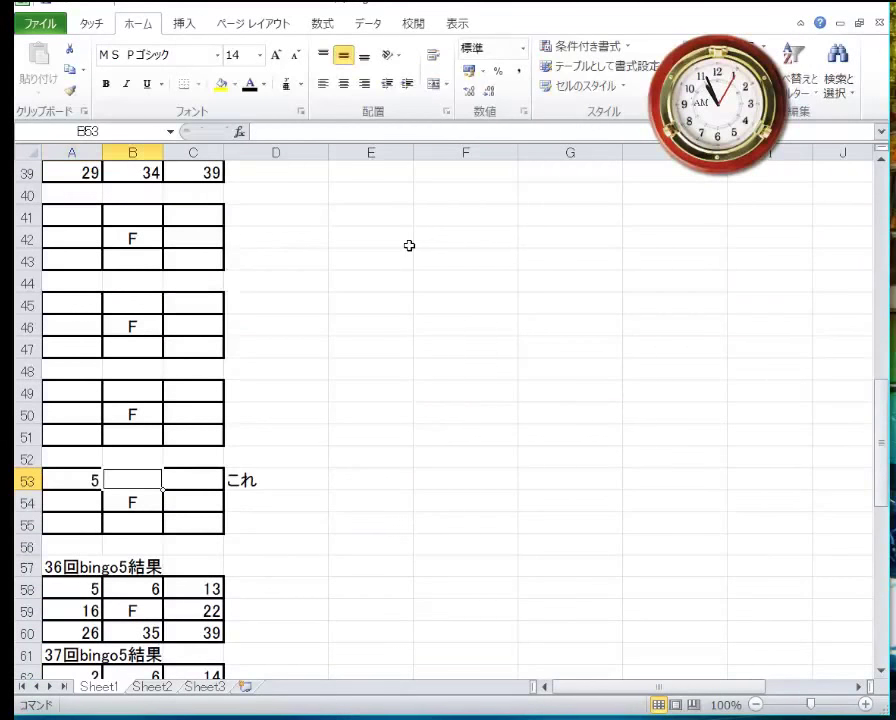
{"action": "type", "text": "7"}
{"action": "key", "text": "Tab"}
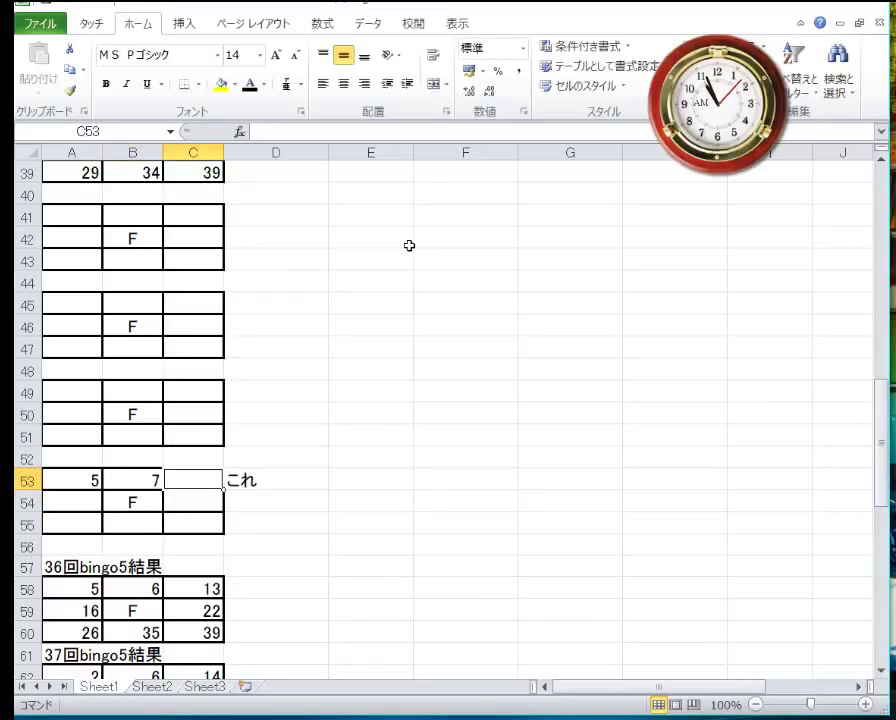
- Enter 5 in A41, the first cell of the fifth prediction grid
{"action": "key", "text": "Up"}
{"action": "key", "text": "Up"}
{"action": "key", "text": "Up"}
{"action": "key", "text": "Up"}
{"action": "key", "text": "Up"}
{"action": "key", "text": "Up"}
{"action": "key", "text": "Up"}
{"action": "key", "text": "Up"}
{"action": "key", "text": "Up"}
{"action": "key", "text": "Up"}
{"action": "key", "text": "Left"}
{"action": "key", "text": "Left"}
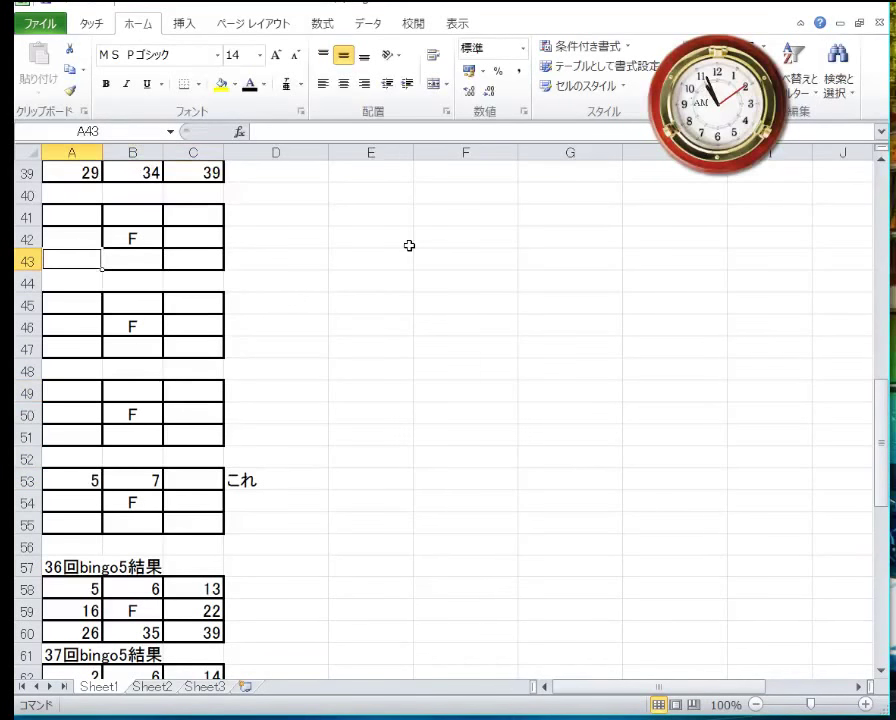
{"action": "key", "text": "Up"}
{"action": "key", "text": "Up"}
{"action": "type", "text": "5"}
{"action": "key", "text": "Return"}
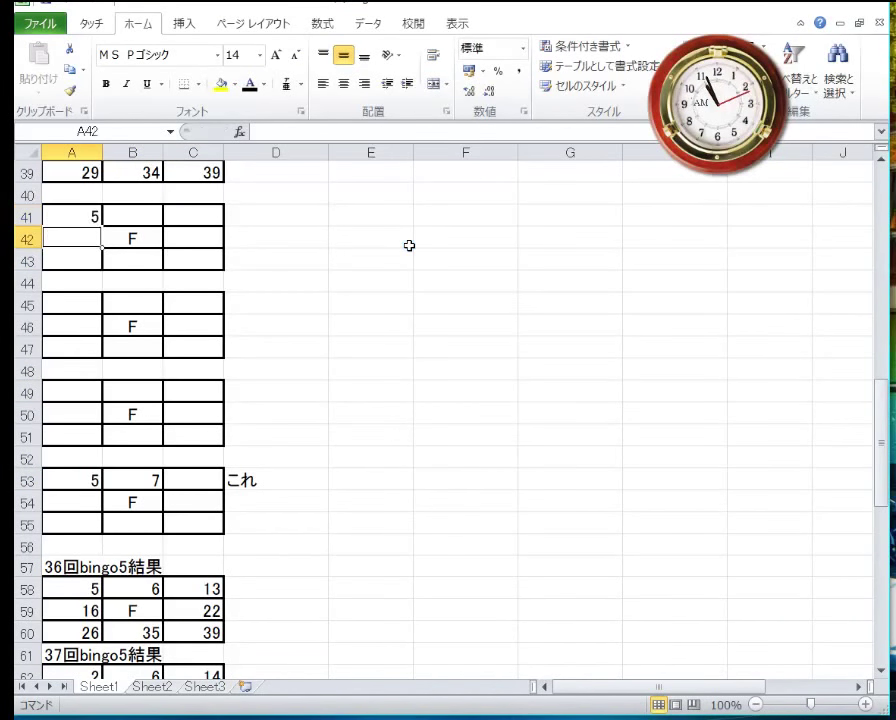
- Enter 7 in B45 and 2 in A45, in the top row of the sixth prediction grid
{"action": "key", "text": "Down"}
{"action": "key", "text": "Down"}
{"action": "key", "text": "Right"}
{"action": "key", "text": "Down"}
{"action": "type", "text": "7"}
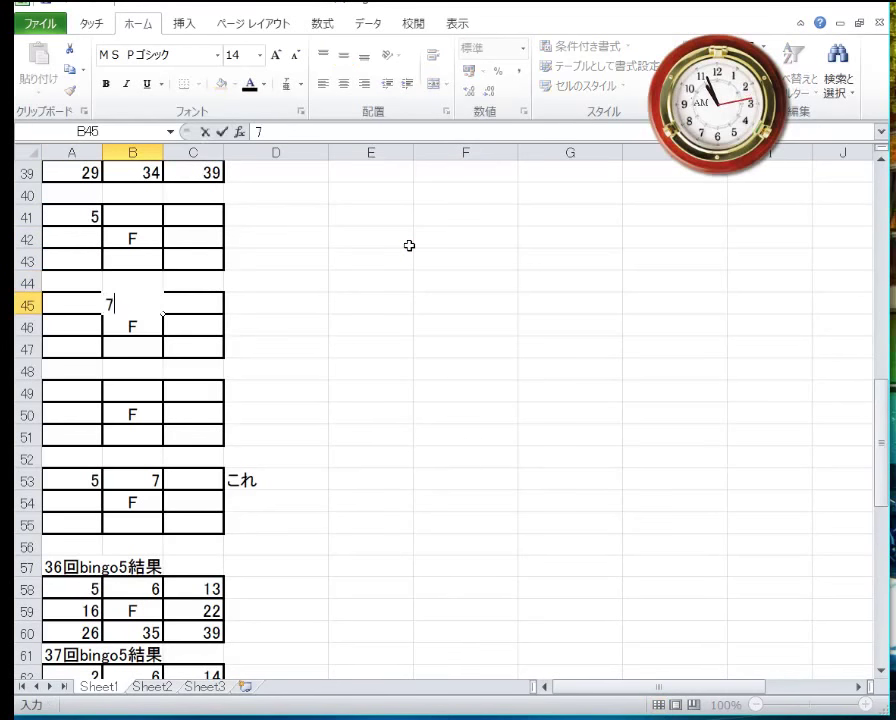
{"action": "key", "text": "Up"}
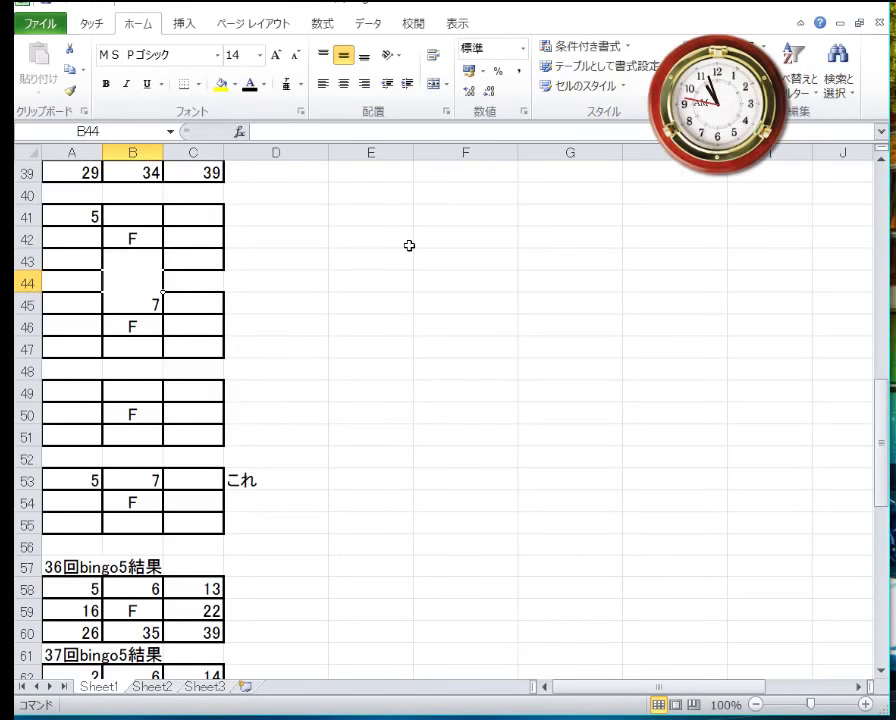
{"action": "key", "text": "Up"}
{"action": "key", "text": "Up"}
{"action": "key", "text": "Left"}
{"action": "key", "text": "Down"}
{"action": "key", "text": "Down"}
{"action": "key", "text": "Down"}
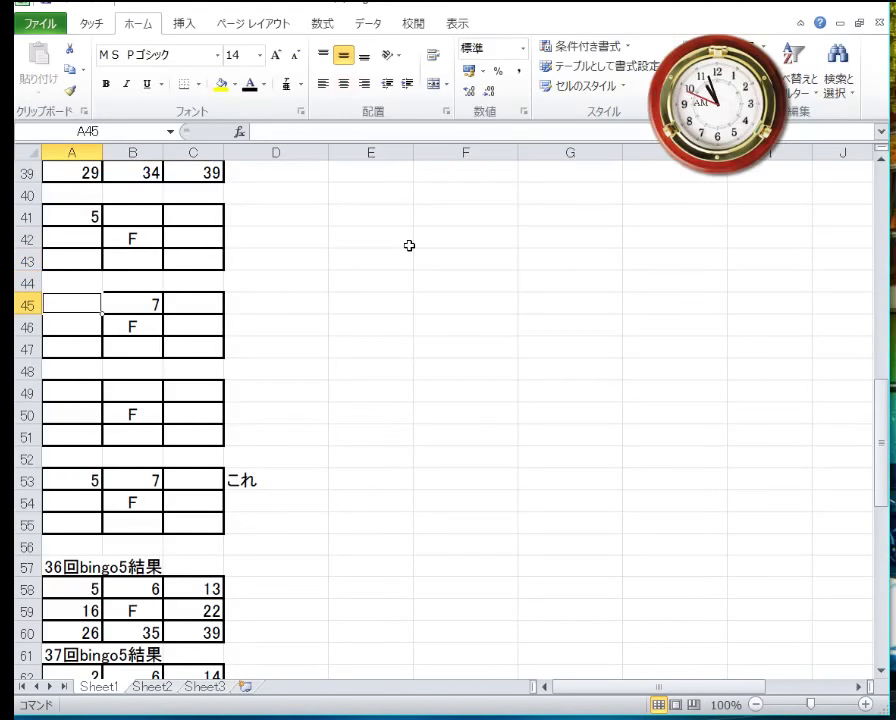
{"action": "type", "text": "2"}
- Enter 3 in A49, the first cell of the seventh prediction grid
{"action": "key", "text": "Down"}
{"action": "key", "text": "Down"}
{"action": "key", "text": "Right"}
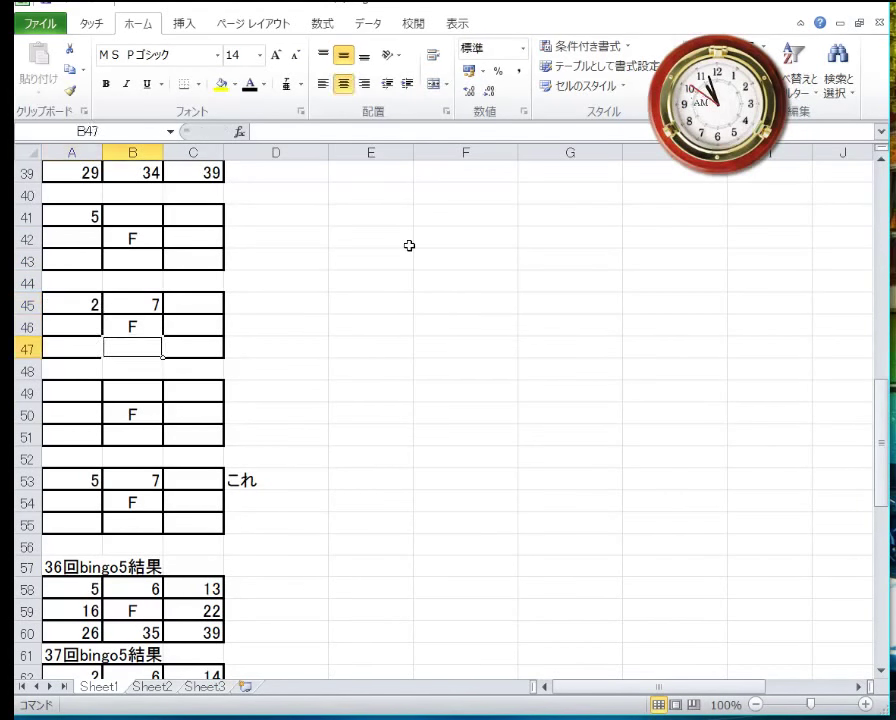
{"action": "key", "text": "Down"}
{"action": "key", "text": "Down"}
{"action": "key", "text": "Left"}
{"action": "type", "text": "3"}
- Enter 6 in B41, the middle cell of the fifth grid's top row
{"action": "key", "text": "Up"}
{"action": "key", "text": "Up"}
{"action": "key", "text": "Up"}
{"action": "key", "text": "Up"}
{"action": "key", "text": "Up"}
{"action": "key", "text": "Up"}
{"action": "key", "text": "Up"}
{"action": "key", "text": "Up"}
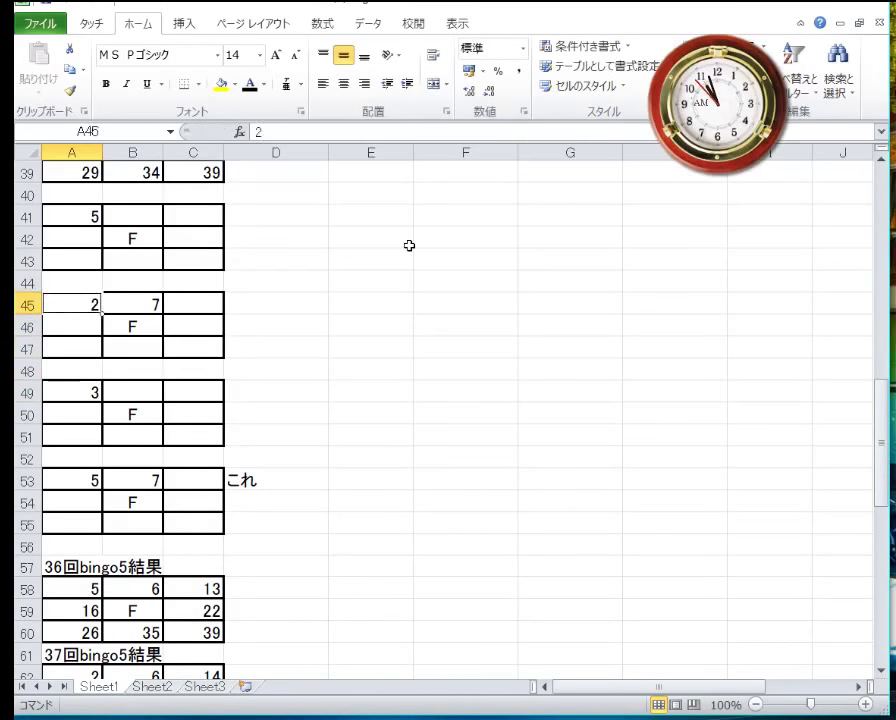
{"action": "key", "text": "Right"}
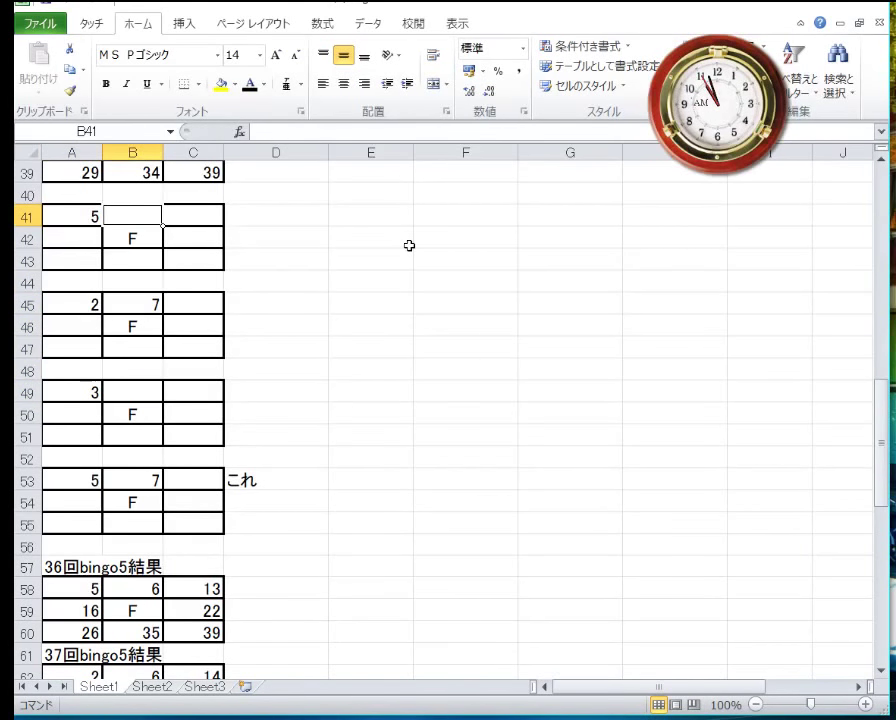
{"action": "type", "text": "6"}
- Enter 8 in B49, the middle cell of the seventh grid's top row
{"action": "key", "text": "Down"}
{"action": "key", "text": "Down"}
{"action": "key", "text": "Down"}
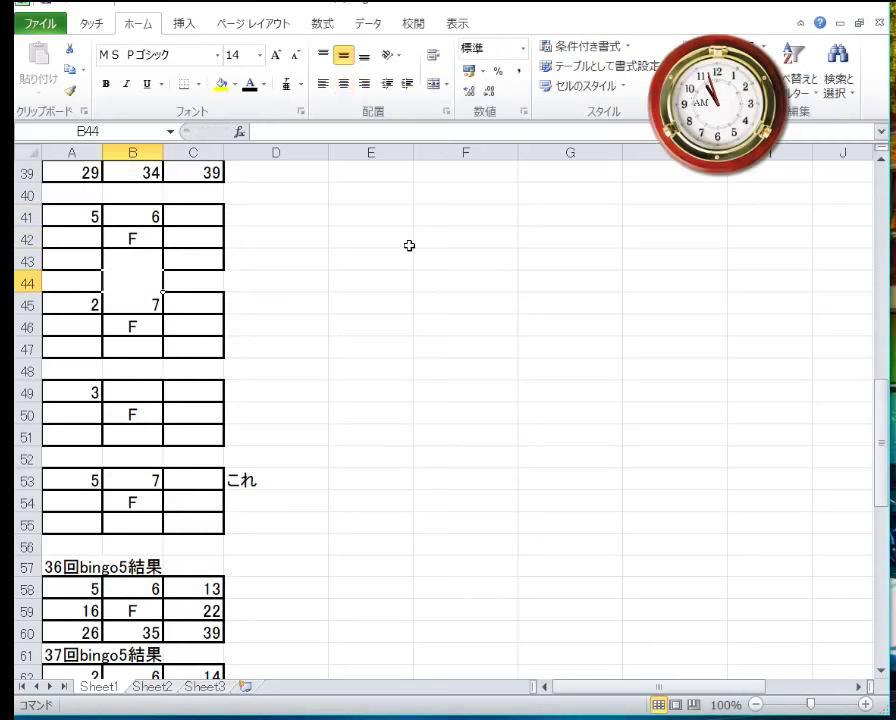
{"action": "key", "text": "Down"}
{"action": "key", "text": "Down"}
{"action": "key", "text": "Down"}
{"action": "key", "text": "Down"}
{"action": "key", "text": "Down"}
{"action": "type", "text": "8"}
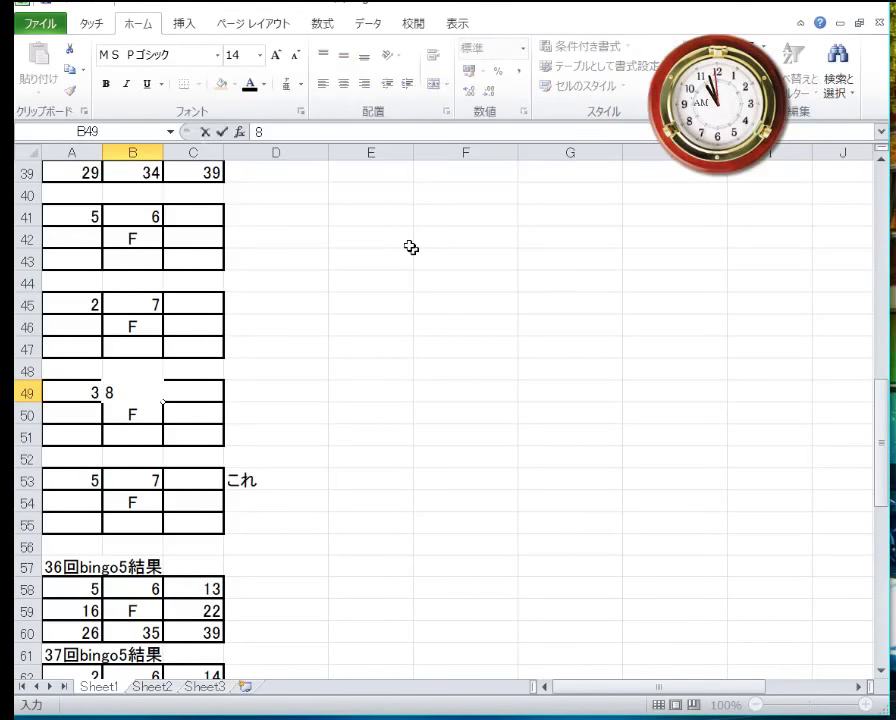
- Complete the top rows of the fifth and sixth grids with 15 in C41 and 14 in C45
{"action": "key", "text": "Up"}
{"action": "key", "text": "Up"}
{"action": "key", "text": "Up"}
{"action": "key", "text": "Up"}
{"action": "key", "text": "Up"}
{"action": "key", "text": "Up"}
{"action": "key", "text": "Up"}
{"action": "key", "text": "Up"}
{"action": "key", "text": "Right"}
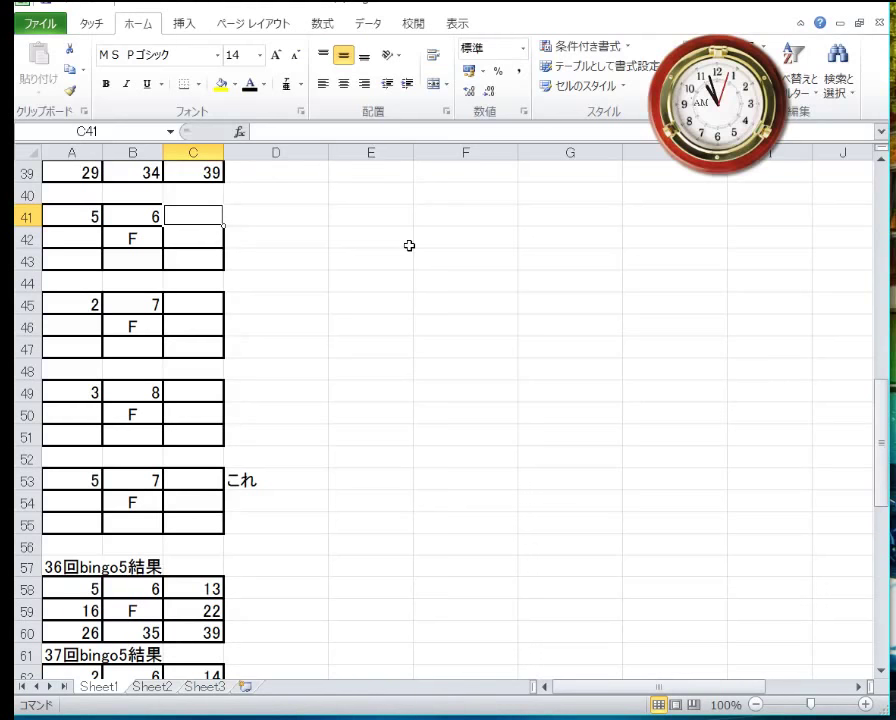
{"action": "type", "text": "15"}
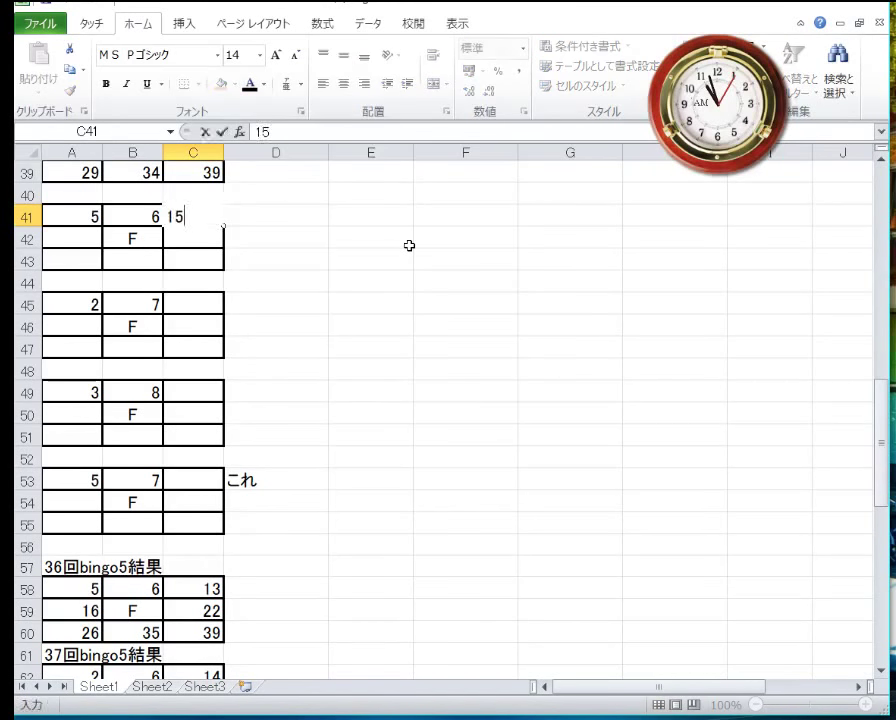
{"action": "key", "text": "Return"}
{"action": "key", "text": "Return"}
{"action": "key", "text": "Return"}
{"action": "key", "text": "Return"}
{"action": "type", "text": "14"}
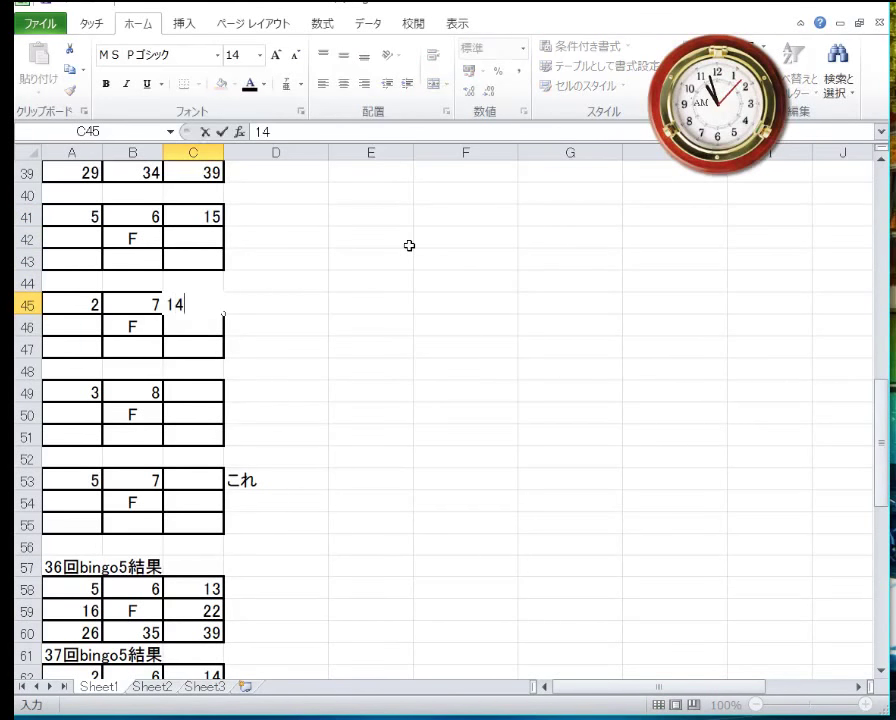
- Enter 11 in C49 to complete the seventh grid's top row
{"action": "key", "text": "Return"}
{"action": "key", "text": "Return"}
{"action": "key", "text": "Return"}
{"action": "key", "text": "Return"}
{"action": "type", "text": "11"}
- Enter 11 in C53, the last cell in the top row of the grid marked これ
{"action": "key", "text": "Return"}
{"action": "key", "text": "Return"}
{"action": "key", "text": "Return"}
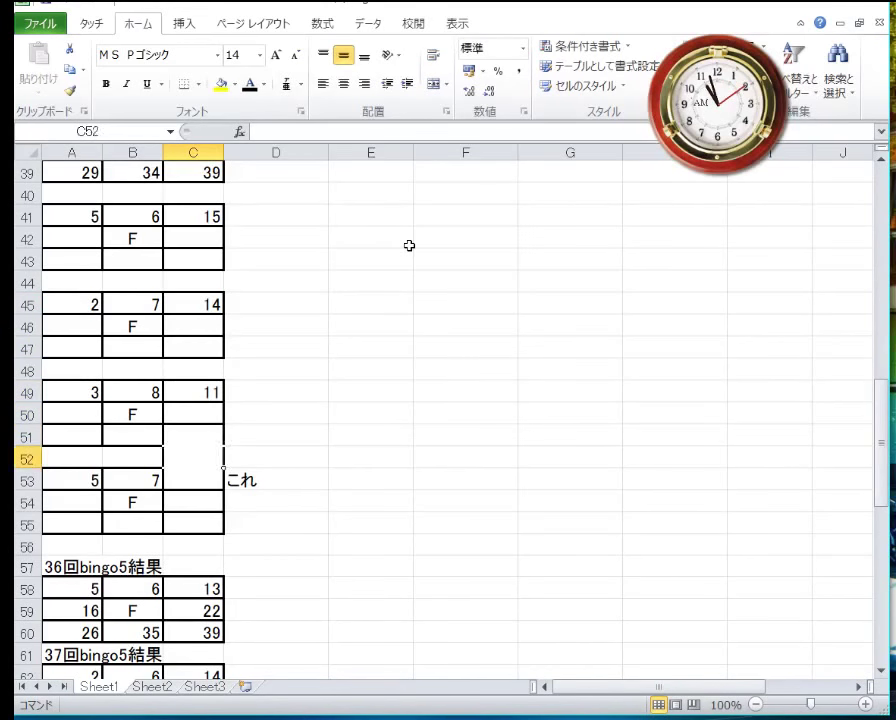
{"action": "key", "text": "Return"}
{"action": "type", "text": "111"}
{"action": "key", "text": "BackSpace"}
{"action": "key", "text": "Return"}
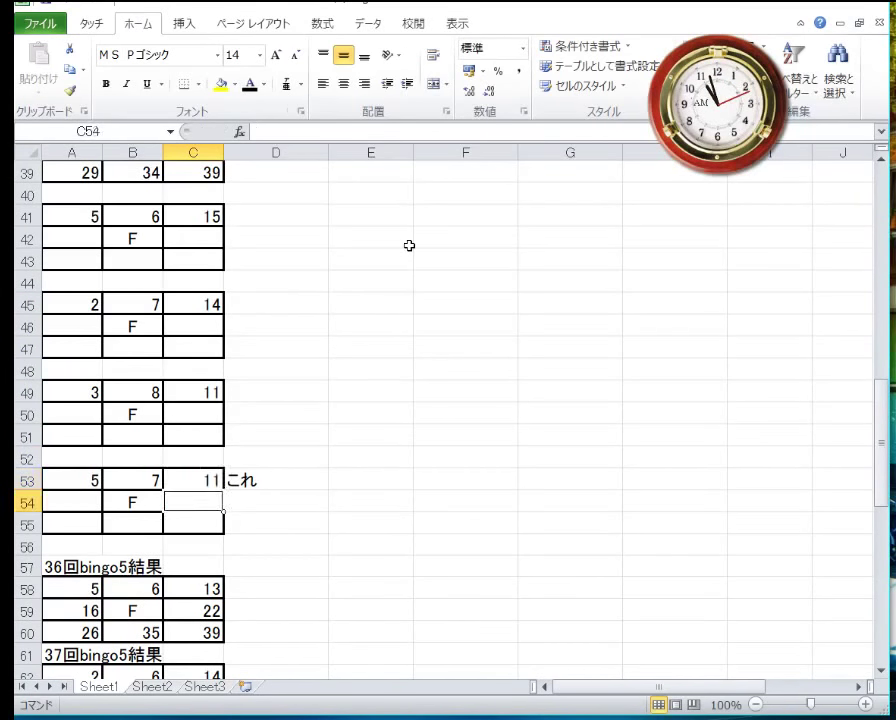
- Change C53, in the top row of the grid marked これ, to 14
{"action": "key", "text": "Up"}
{"action": "key", "text": "Up"}
{"action": "key", "text": "Up"}
{"action": "key", "text": "Down"}
{"action": "key", "text": "Down"}
{"action": "key", "text": "Down"}
{"action": "key", "text": "Up"}
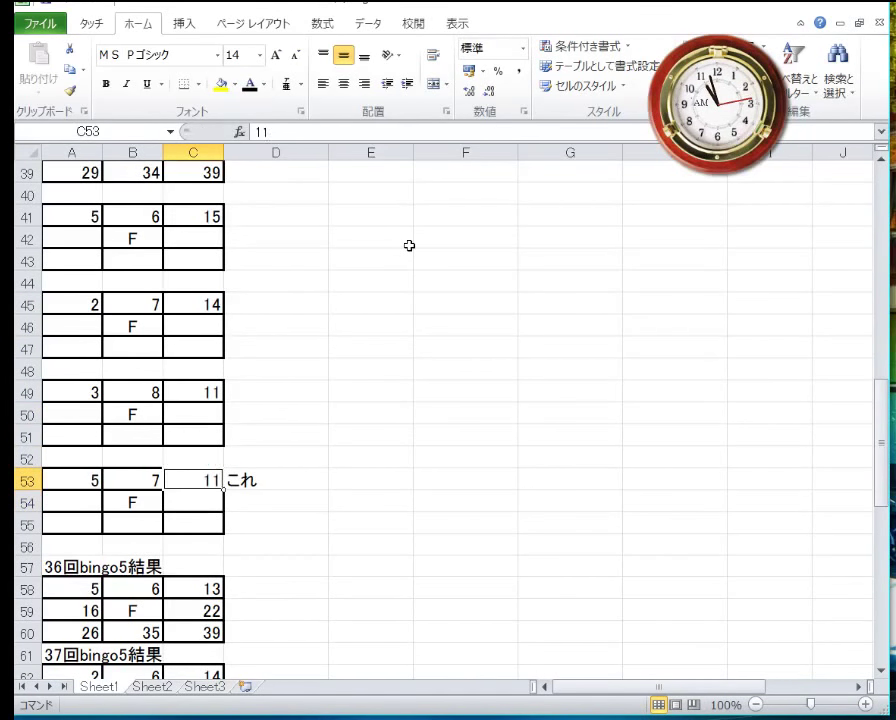
{"action": "type", "text": "14"}
- Enter 19 in A42, before the fifth grid's F cell
{"action": "key", "text": "Up"}
{"action": "key", "text": "Up"}
{"action": "key", "text": "Up"}
{"action": "key", "text": "Up"}
{"action": "key", "text": "Up"}
{"action": "key", "text": "Up"}
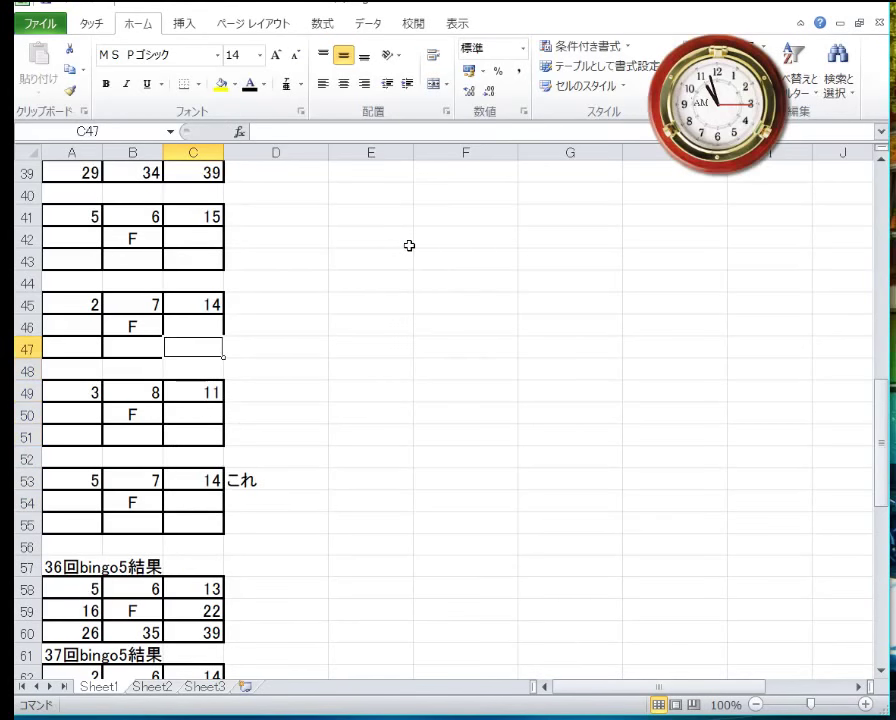
{"action": "key", "text": "Up"}
{"action": "key", "text": "Up"}
{"action": "key", "text": "Up"}
{"action": "key", "text": "Up"}
{"action": "key", "text": "Up"}
{"action": "key", "text": "Left"}
{"action": "key", "text": "Left"}
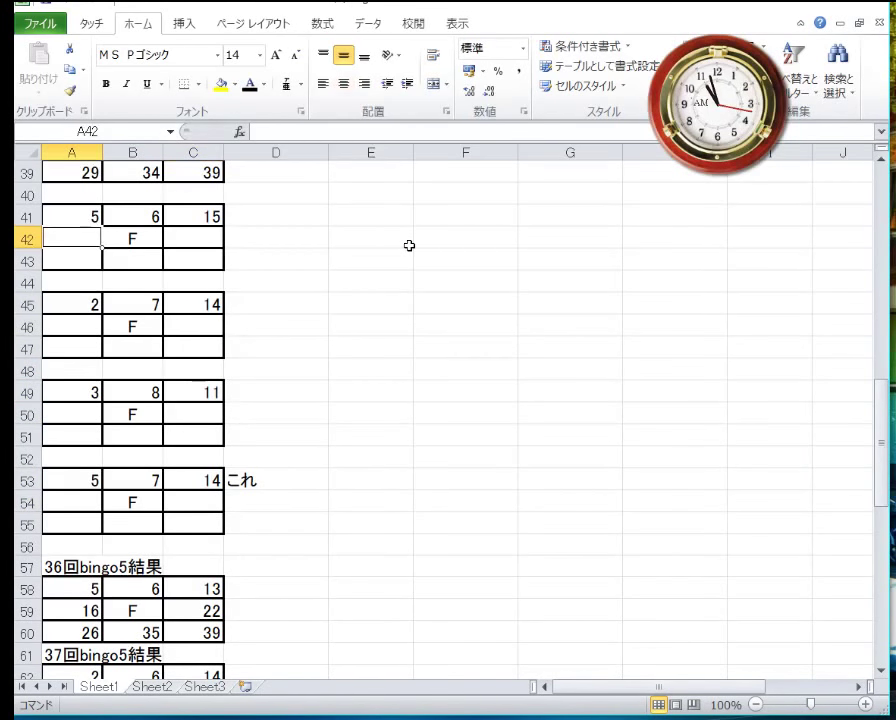
{"action": "type", "text": "19"}
{"action": "key", "text": "Return"}
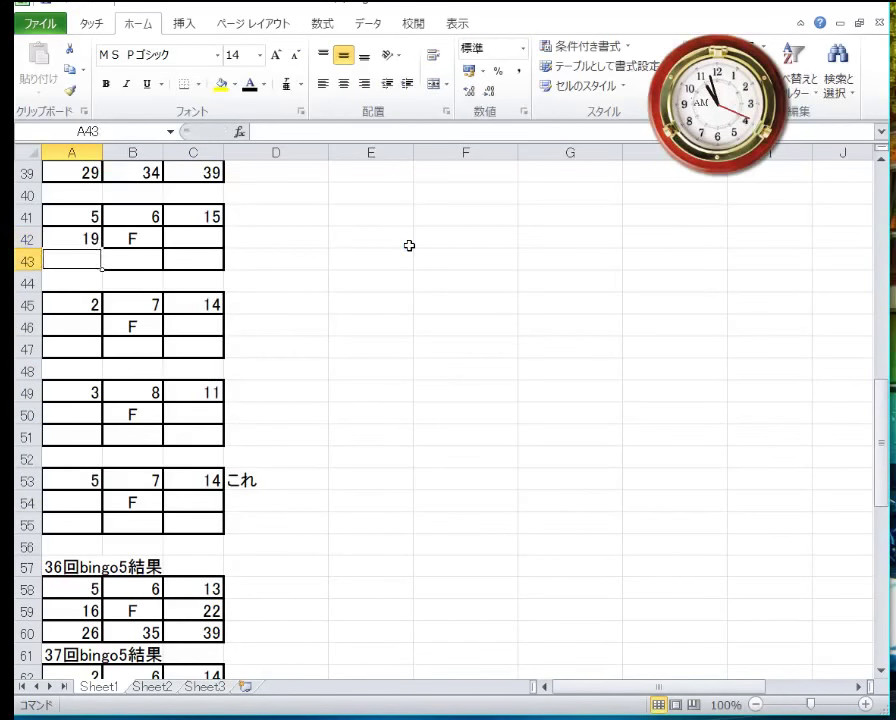
- Enter 17 in A46, before the sixth grid's F cell
{"action": "key", "text": "Down"}
{"action": "key", "text": "Down"}
{"action": "key", "text": "Down"}
{"action": "type", "text": "17"}
{"action": "key", "text": "Return"}
- Enter 20 in A50, before the seventh grid's F cell
{"action": "key", "text": "Down"}
{"action": "key", "text": "Down"}
{"action": "key", "text": "Down"}
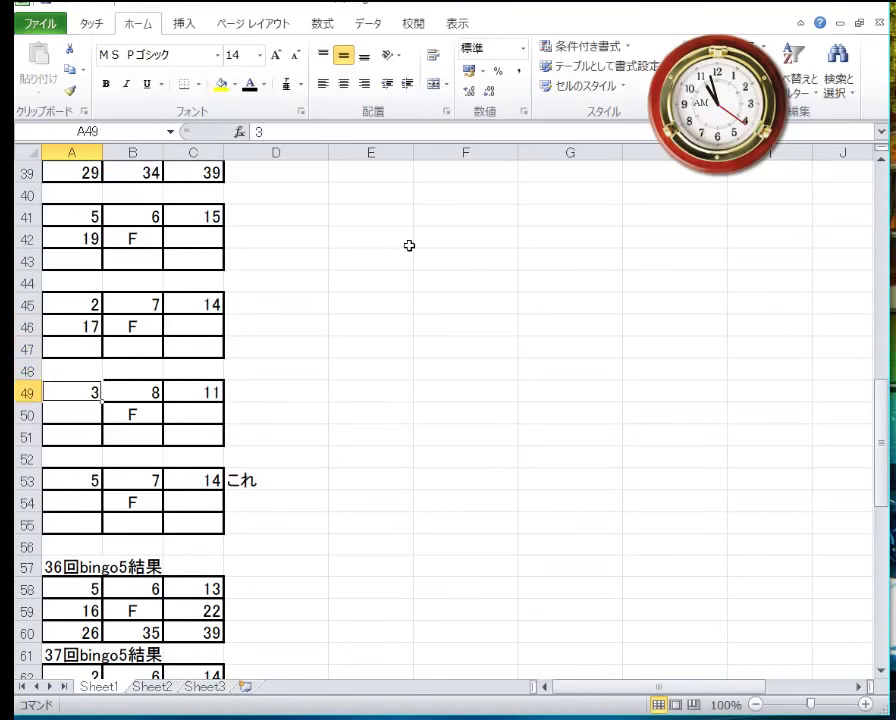
{"action": "type", "text": "20"}
{"action": "key", "text": "Up"}
- Enter 22 in C42, after the fifth grid's F cell
{"action": "key", "text": "Up"}
{"action": "key", "text": "Up"}
{"action": "key", "text": "Up"}
{"action": "key", "text": "Up"}
{"action": "key", "text": "Up"}
{"action": "key", "text": "Up"}
{"action": "key", "text": "Up"}
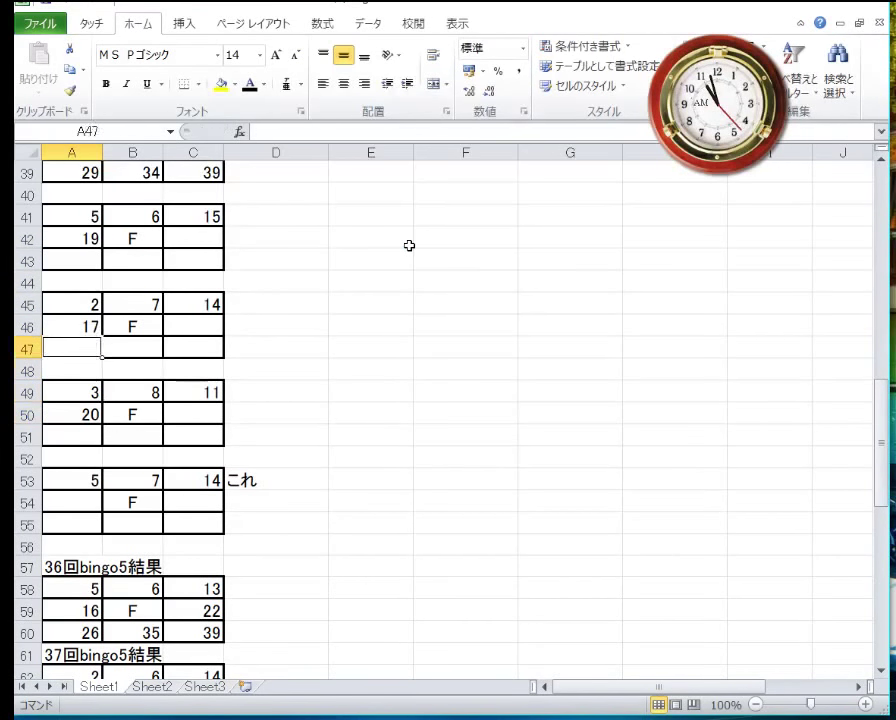
{"action": "key", "text": "Right"}
{"action": "key", "text": "Right"}
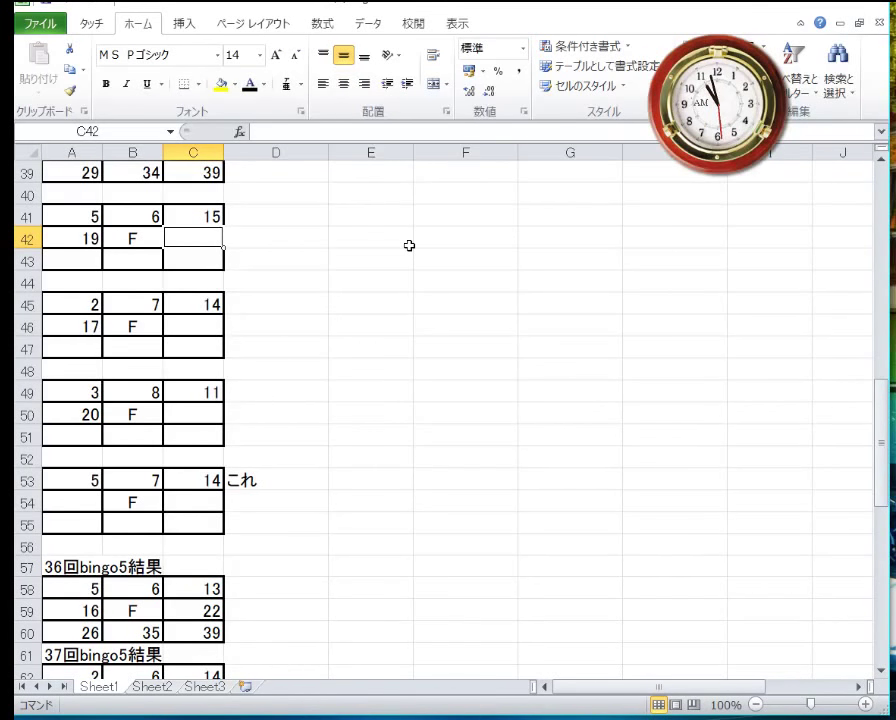
{"action": "type", "text": "22"}
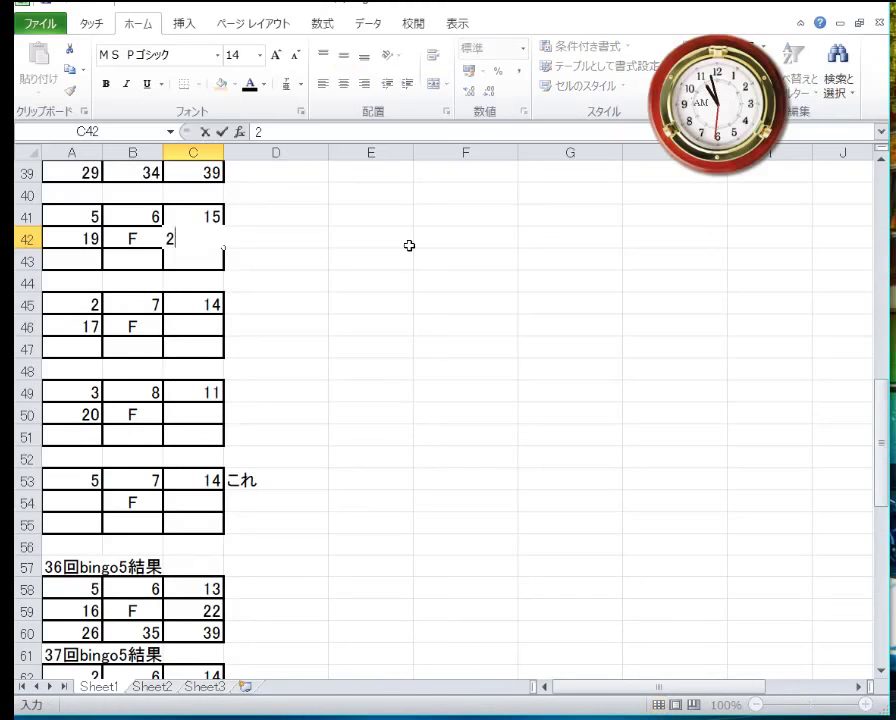
{"action": "key", "text": "Return"}
- Enter 25 in C46, after the sixth grid's F cell
{"action": "key", "text": "Down"}
{"action": "key", "text": "Down"}
{"action": "key", "text": "Down"}
{"action": "type", "text": "25"}
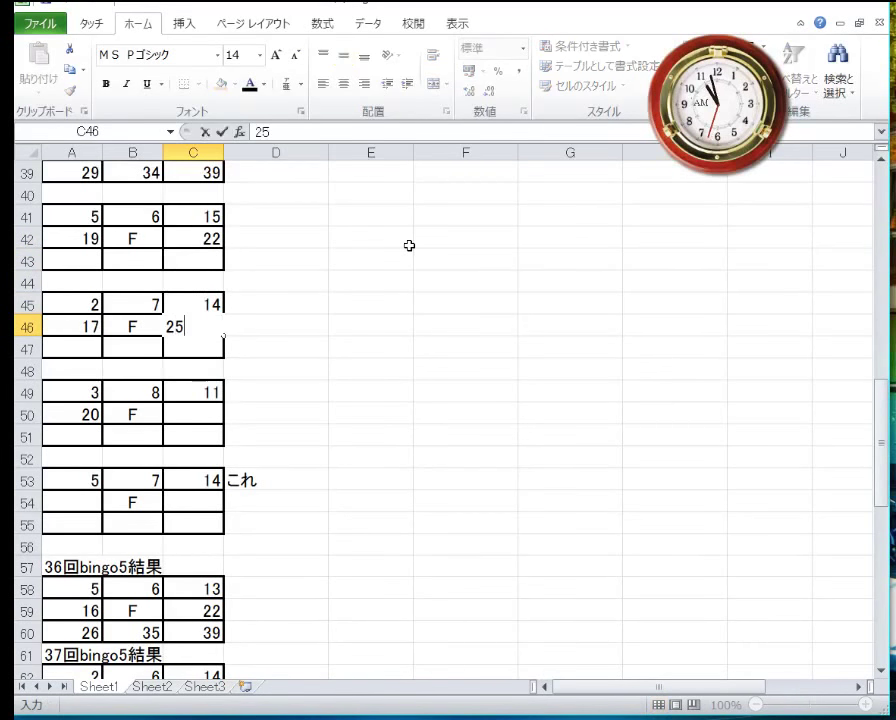
{"action": "key", "text": "Return"}
- Enter 23 in C50, after the seventh grid's F cell
{"action": "key", "text": "Down"}
{"action": "key", "text": "Down"}
{"action": "key", "text": "Down"}
{"action": "type", "text": "23"}
{"action": "key", "text": "Return"}
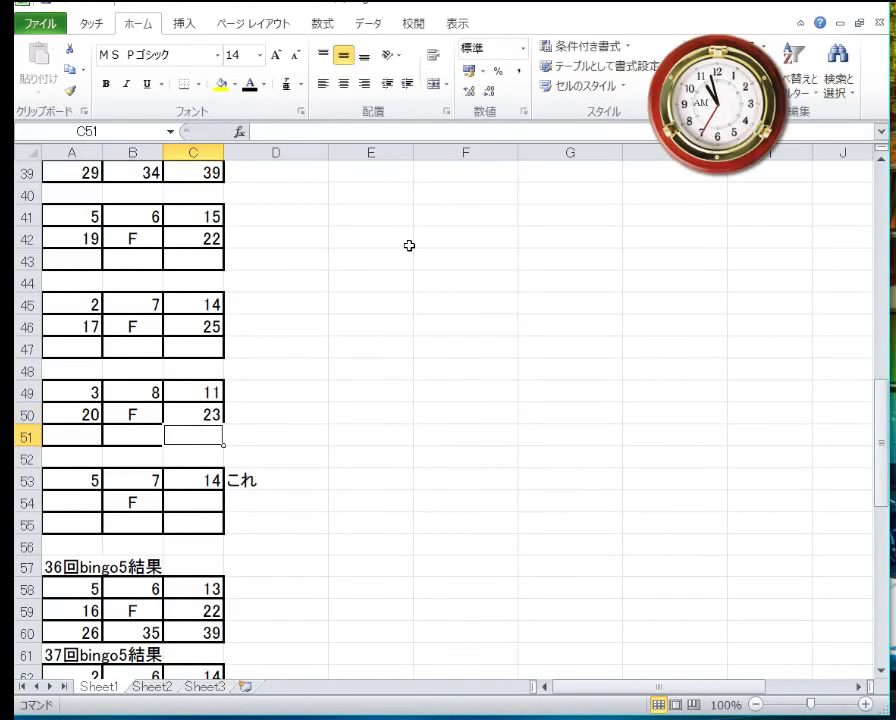
- Enter 30 in A47, the first cell in the sixth grid's bottom row
{"action": "key", "text": "Left"}
{"action": "key", "text": "Left"}
{"action": "key", "text": "Up"}
{"action": "key", "text": "Up"}
{"action": "key", "text": "Up"}
{"action": "key", "text": "Up"}
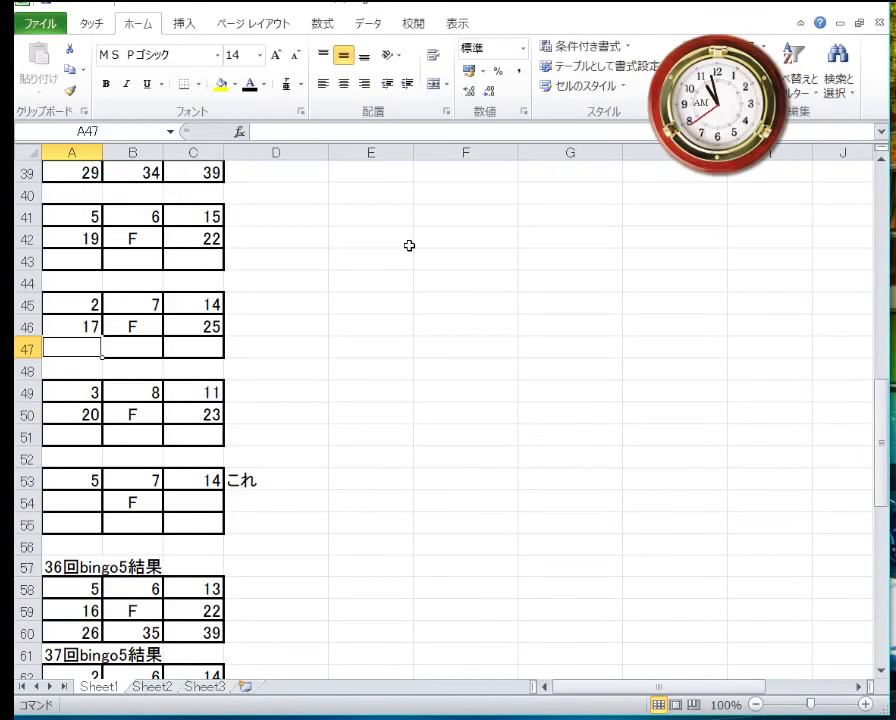
{"action": "type", "text": "30"}
{"action": "key", "text": "Return"}
- Enter 27 in A51, the first cell in the seventh grid's bottom row
{"action": "key", "text": "Down"}
{"action": "key", "text": "Down"}
{"action": "key", "text": "Down"}
{"action": "type", "text": "2"}
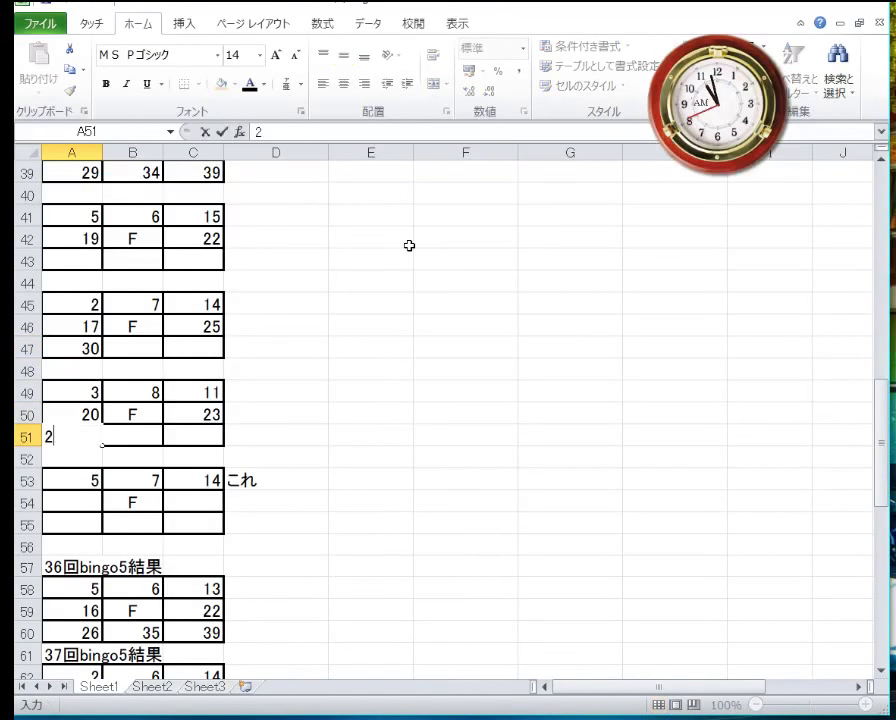
{"action": "type", "text": "7"}
{"action": "key", "text": "Return"}
- Enter 29 in A43 and 31 in B43, the first two cells of the fifth grid's bottom row
{"action": "key", "text": "Up"}
{"action": "key", "text": "Up"}
{"action": "key", "text": "Up"}
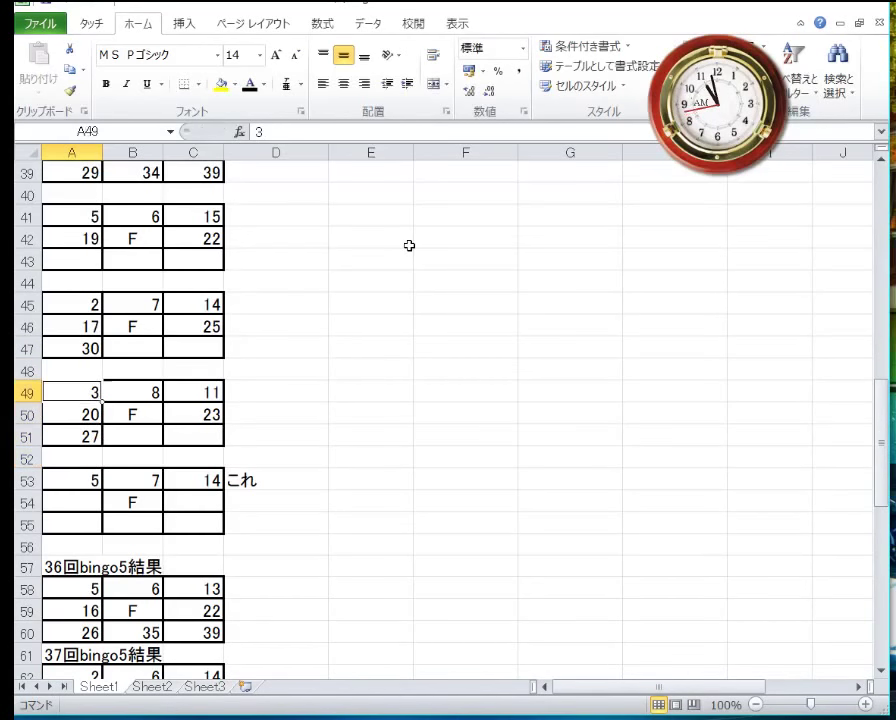
{"action": "key", "text": "Up"}
{"action": "key", "text": "Up"}
{"action": "key", "text": "Up"}
{"action": "key", "text": "Up"}
{"action": "key", "text": "Up"}
{"action": "key", "text": "Up"}
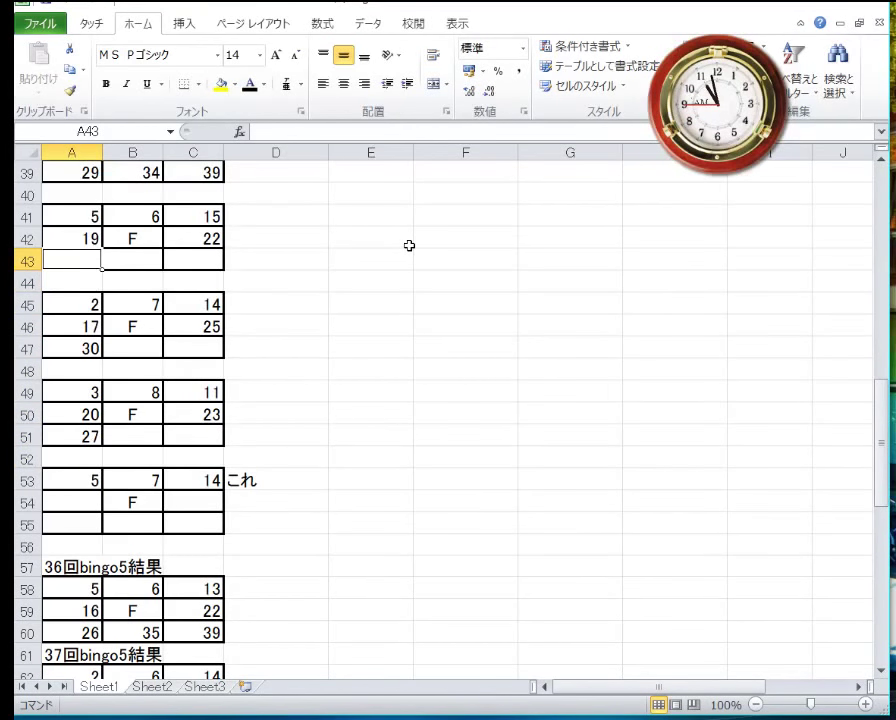
{"action": "type", "text": "29"}
{"action": "key", "text": "Right"}
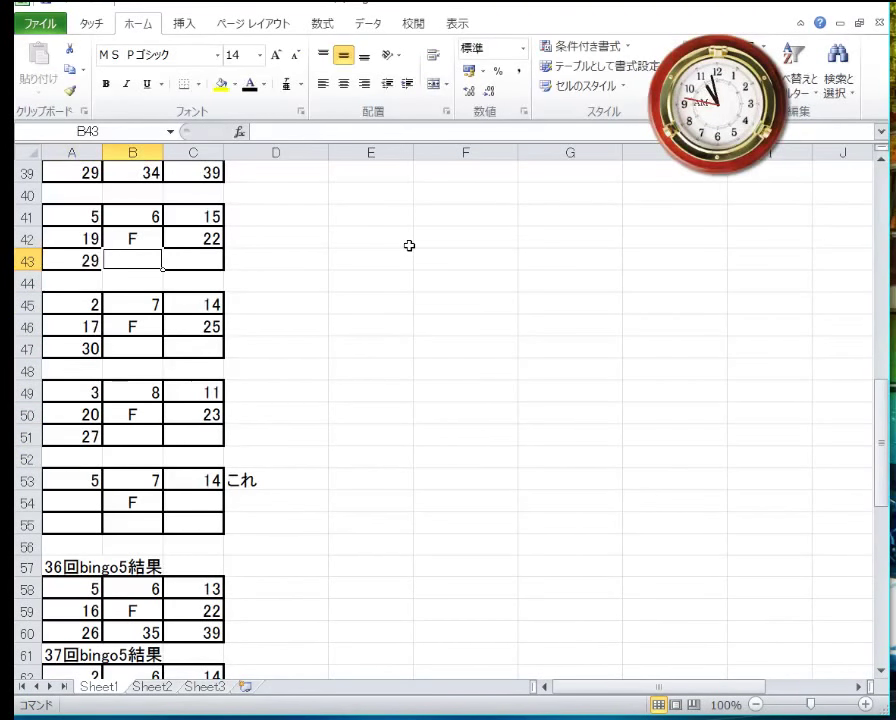
{"action": "type", "text": "31"}
{"action": "key", "text": "Down"}
- Enter 32 in B47, the middle cell of the sixth grid's bottom row
{"action": "key", "text": "Down"}
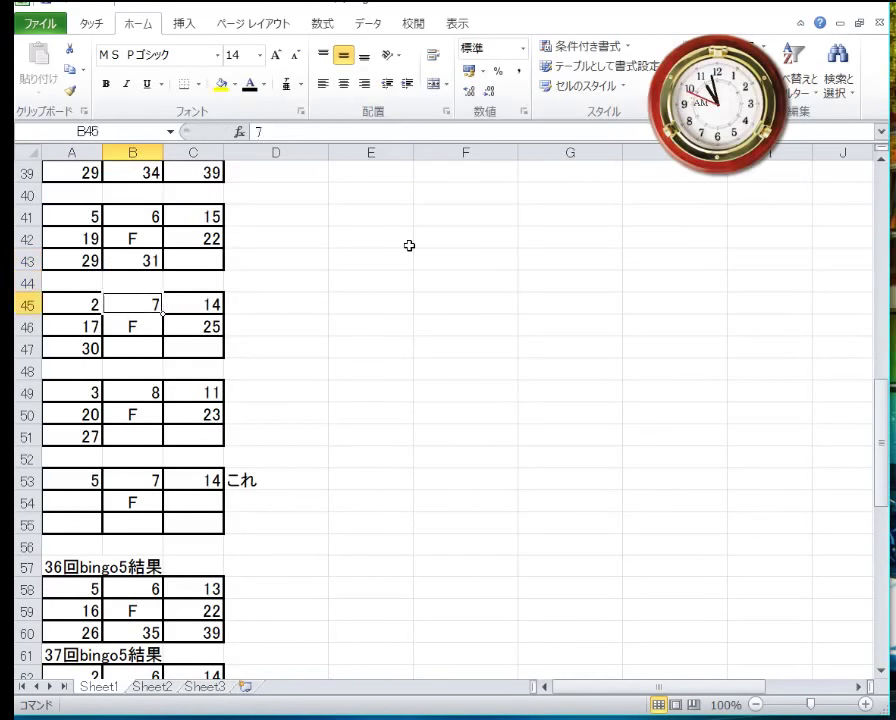
{"action": "key", "text": "Down"}
{"action": "key", "text": "Down"}
{"action": "type", "text": "32"}
{"action": "key", "text": "Down"}
- Enter 34 in B51, the middle cell of the seventh grid's bottom row
{"action": "key", "text": "Down"}
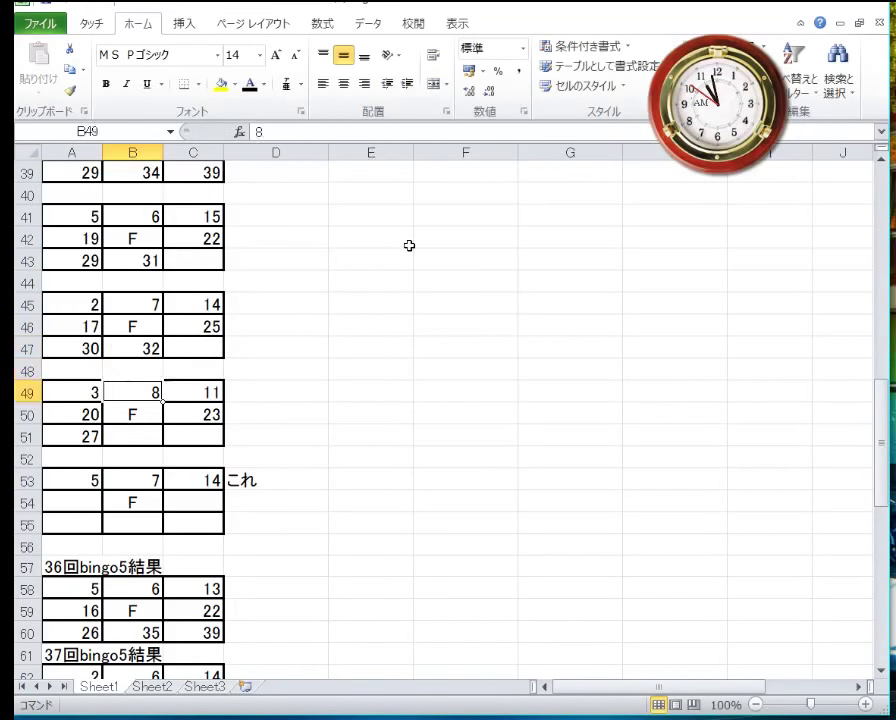
{"action": "key", "text": "Down"}
{"action": "key", "text": "Down"}
{"action": "type", "text": "34"}
{"action": "key", "text": "Up"}
- Enter 36 in C43, the last cell in the fifth grid's bottom row
{"action": "key", "text": "Up"}
{"action": "key", "text": "Up"}
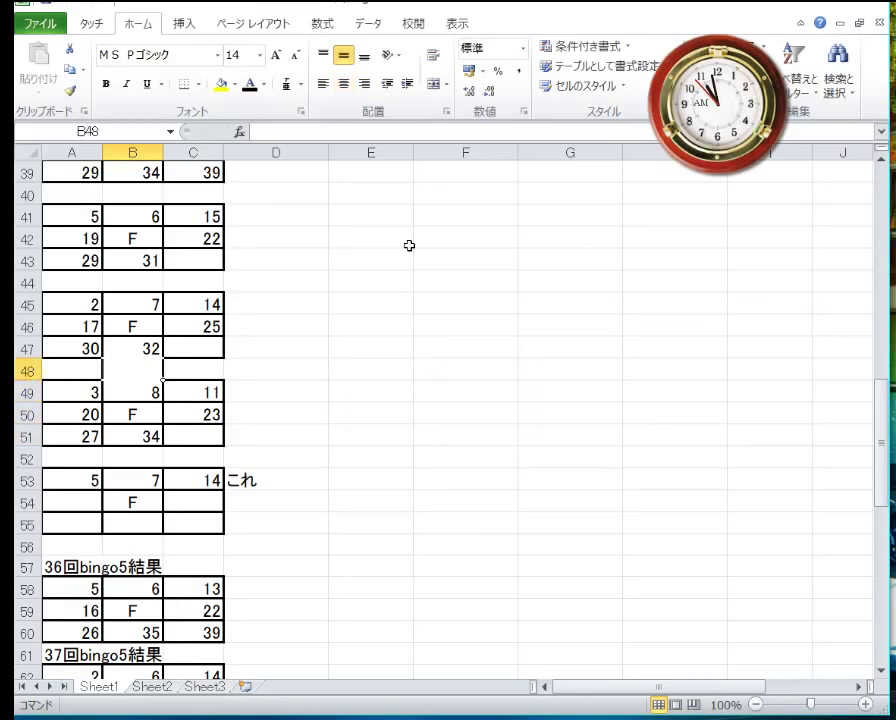
{"action": "key", "text": "Up"}
{"action": "key", "text": "Up"}
{"action": "key", "text": "Up"}
{"action": "key", "text": "Up"}
{"action": "key", "text": "Up"}
{"action": "key", "text": "Right"}
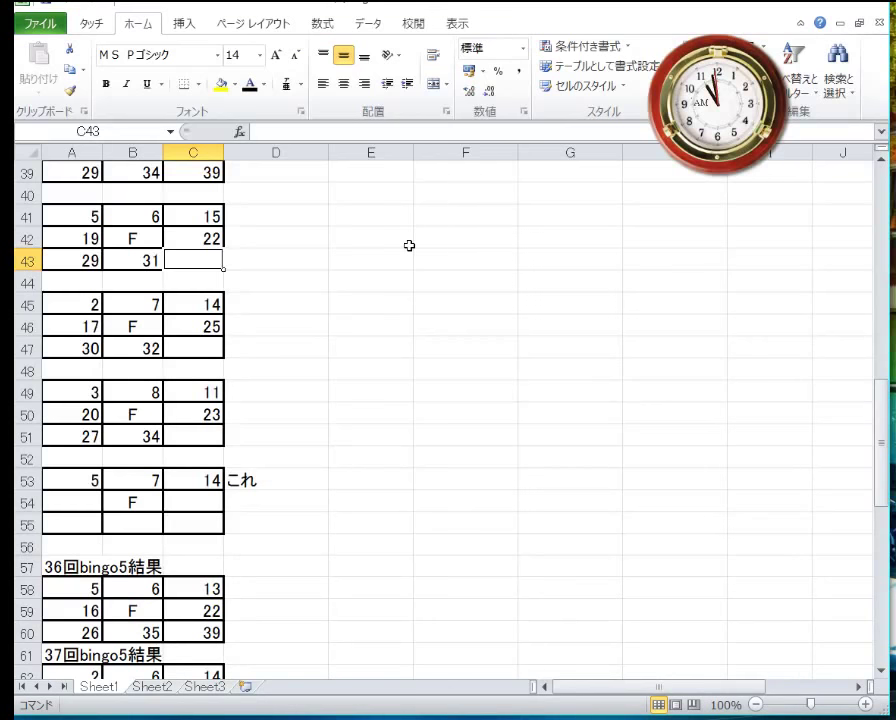
{"action": "type", "text": "36"}
{"action": "key", "text": "Down"}
- Enter 38 in C47, the last cell in the sixth grid's bottom row
{"action": "key", "text": "Down"}
{"action": "key", "text": "Down"}
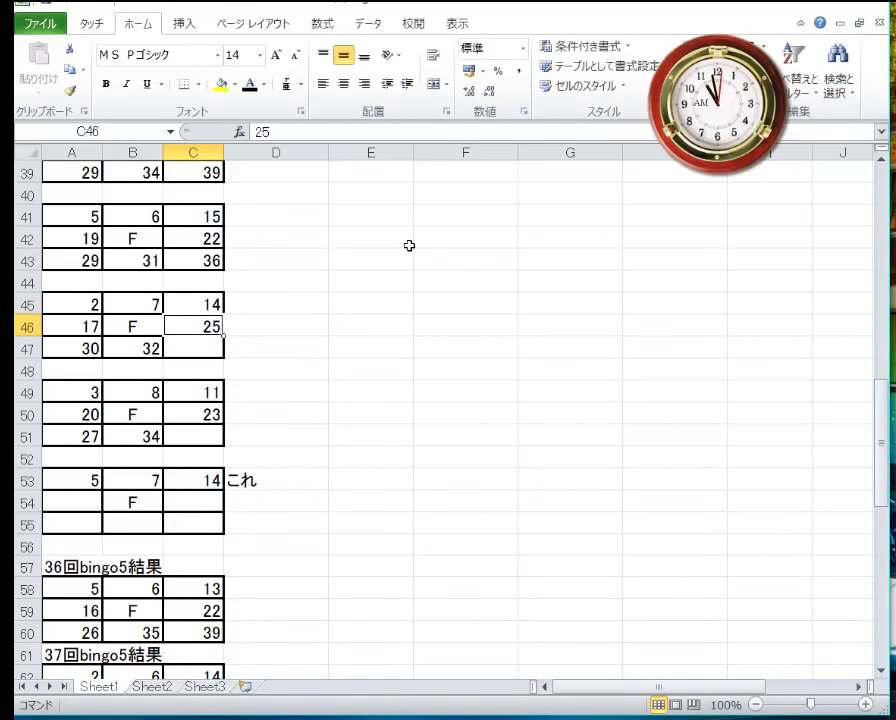
{"action": "key", "text": "Down"}
{"action": "type", "text": "36"}
{"action": "key", "text": "BackSpace"}
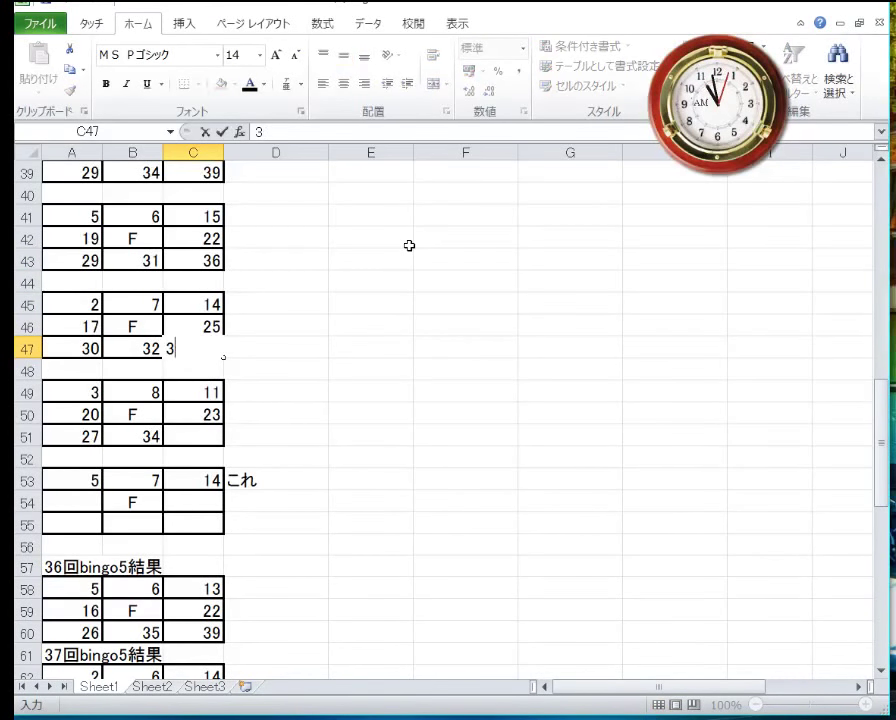
{"action": "type", "text": "8"}
{"action": "key", "text": "Down"}
- Enter 39 in C51, the last cell in the seventh grid's bottom row
{"action": "key", "text": "Down"}
{"action": "key", "text": "Down"}
{"action": "key", "text": "Down"}
{"action": "key", "text": "Down"}
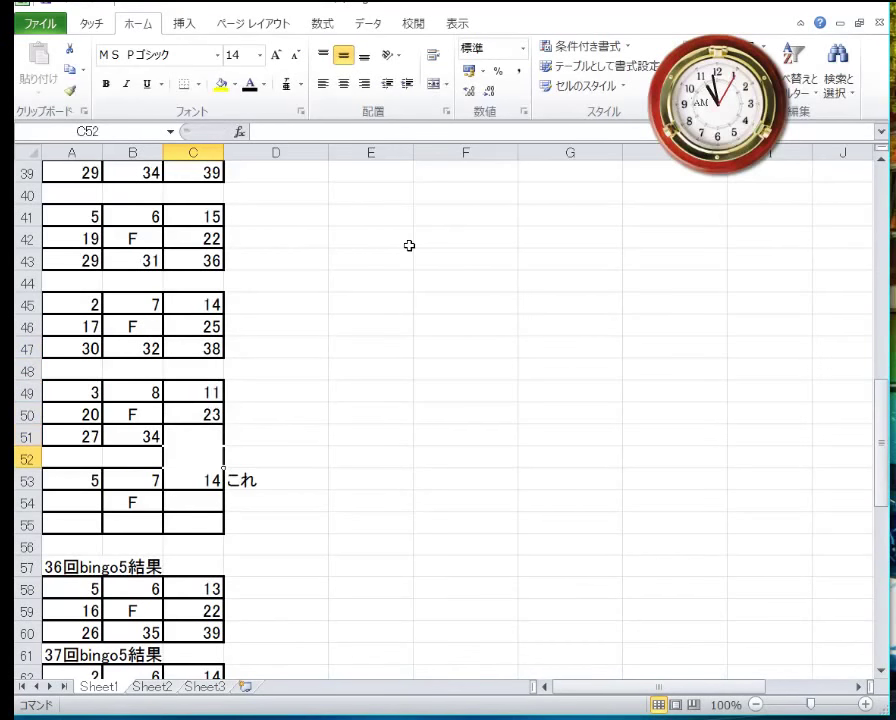
{"action": "key", "text": "Up"}
{"action": "type", "text": "39"}
{"action": "key", "text": "Down"}
- Enter 20 in A54 and 22 in C54, on either side of F in the grid marked これ
{"action": "key", "text": "Left"}
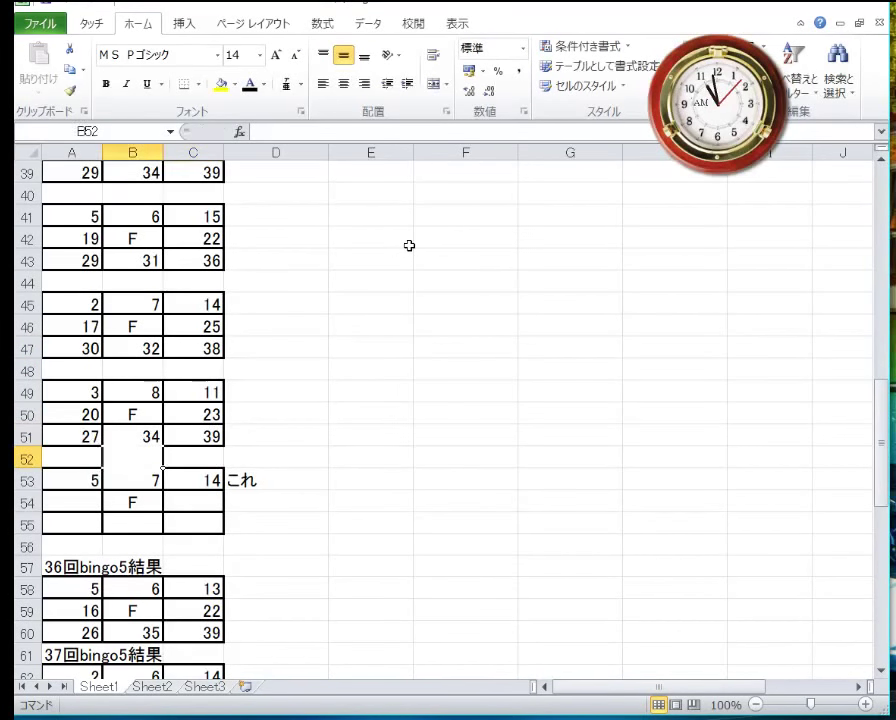
{"action": "key", "text": "Left"}
{"action": "key", "text": "Down"}
{"action": "key", "text": "Down"}
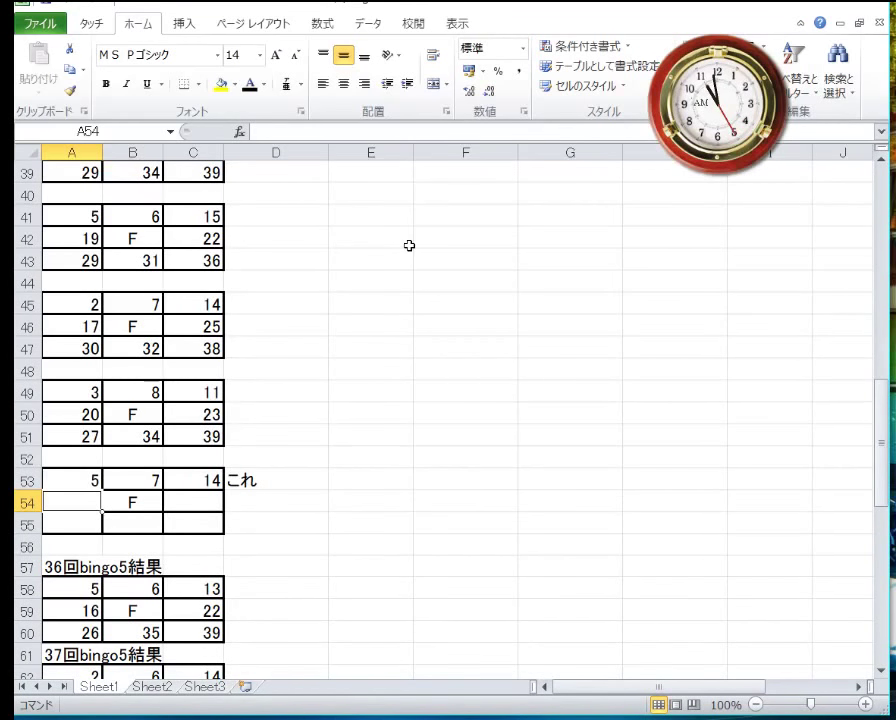
{"action": "type", "text": "20"}
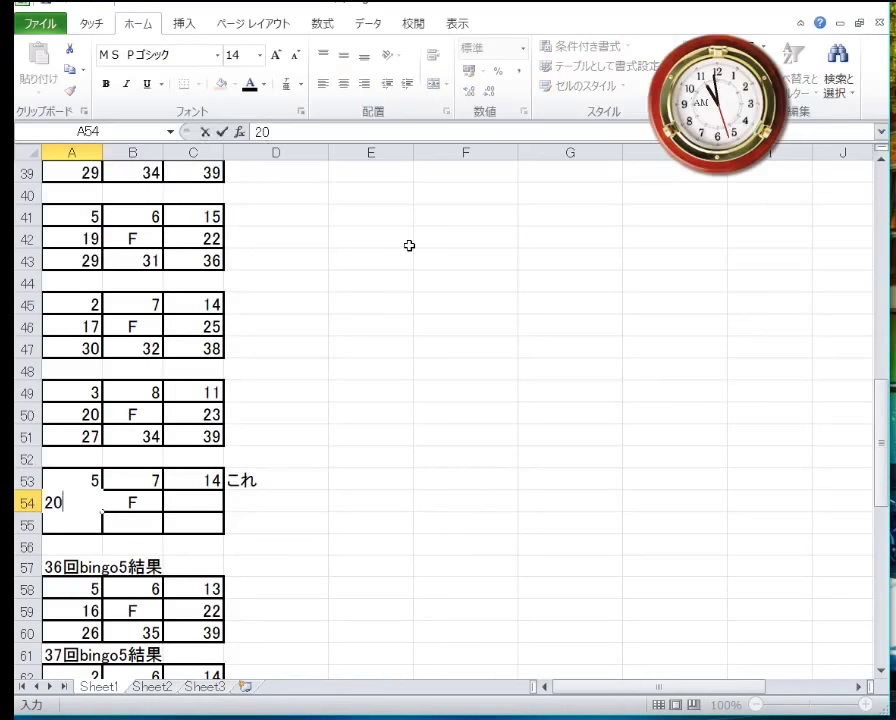
{"action": "key", "text": "Tab"}
{"action": "key", "text": "Tab"}
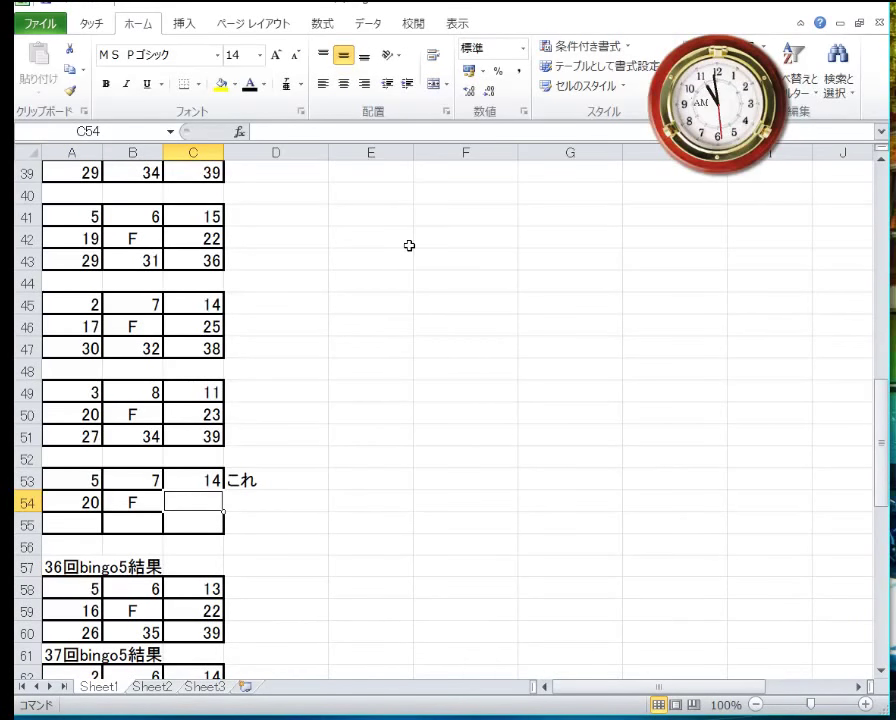
{"action": "type", "text": "22"}
{"action": "key", "text": "Return"}
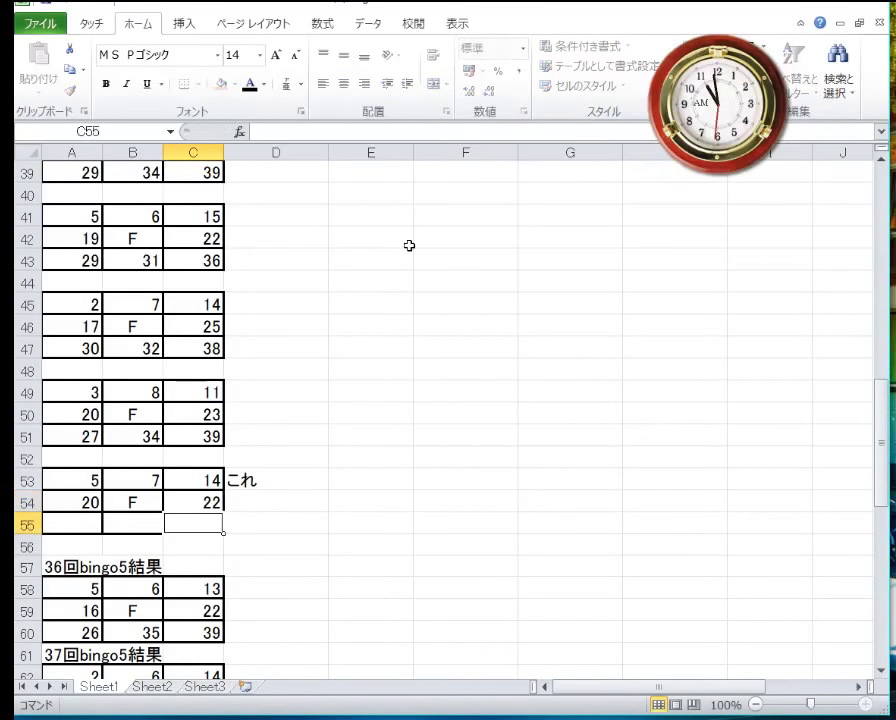
- Enter 30 in A55, the first cell in the bottom row of the grid marked これ
{"action": "key", "text": "Home"}
{"action": "type", "text": "30"}
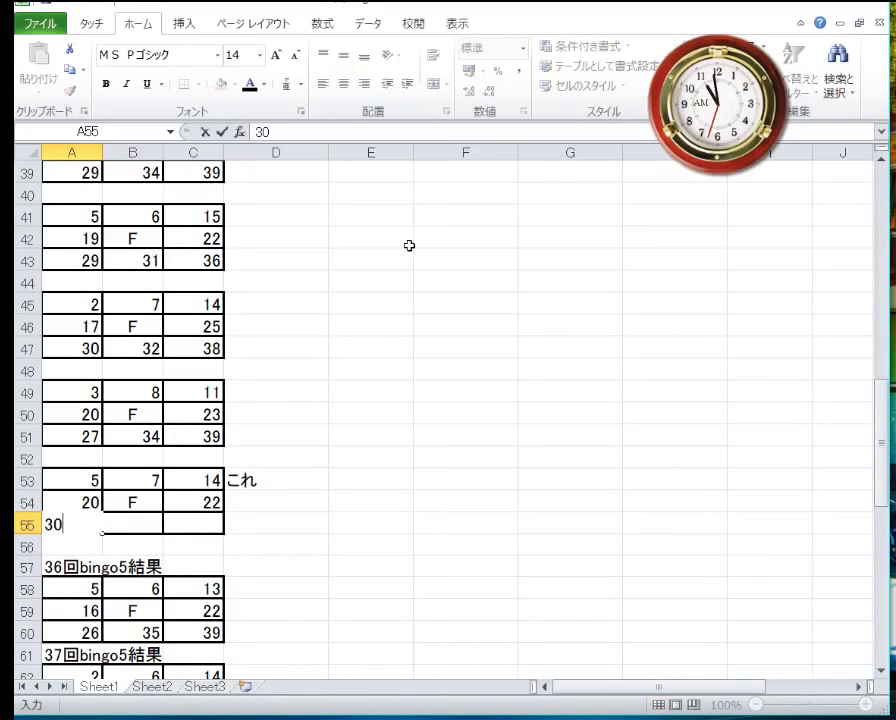
{"action": "key", "text": "Tab"}
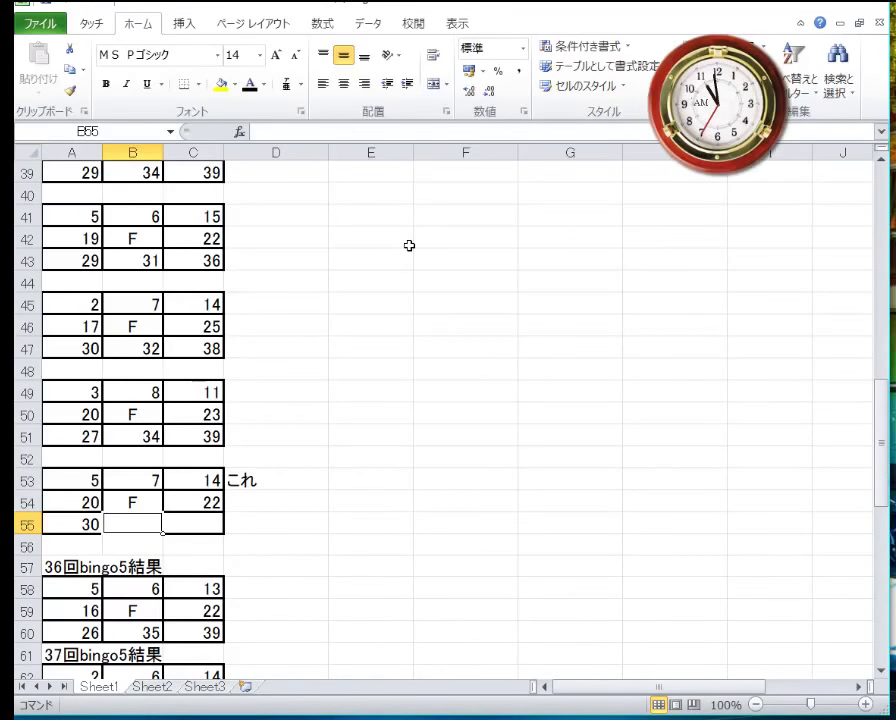
- Set A55 to 29 and enter 34 in B55, in the bottom row of the grid marked これ
{"action": "key", "text": "Left"}
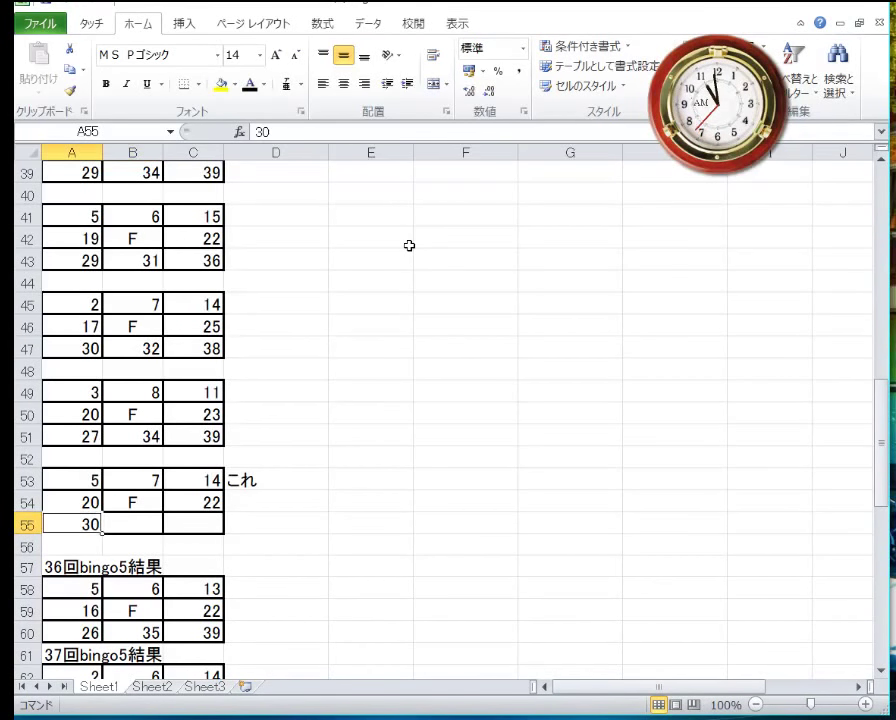
{"action": "type", "text": "29"}
{"action": "key", "text": "Tab"}
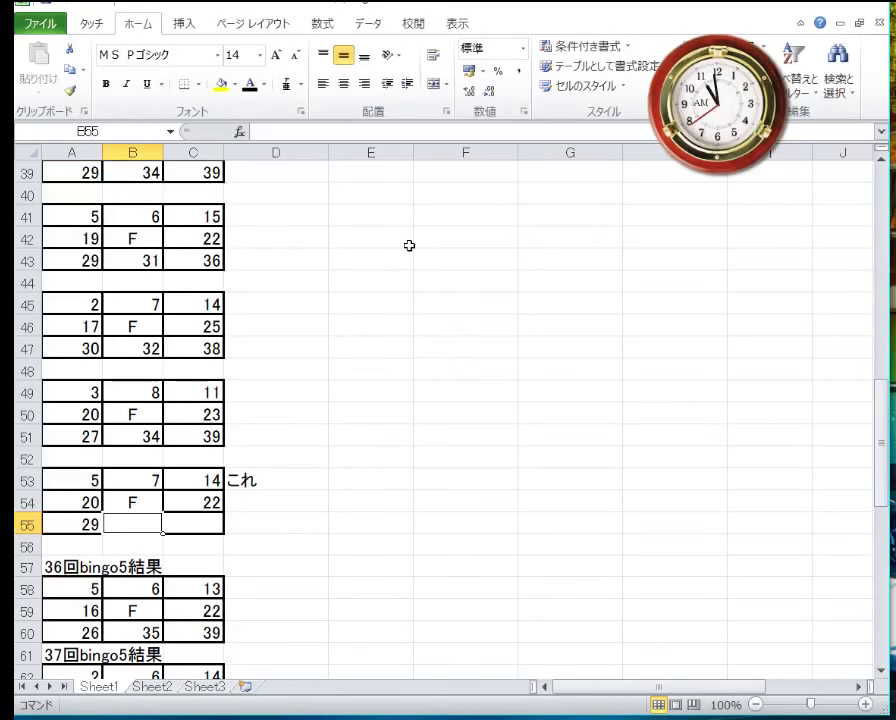
{"action": "type", "text": "3"}
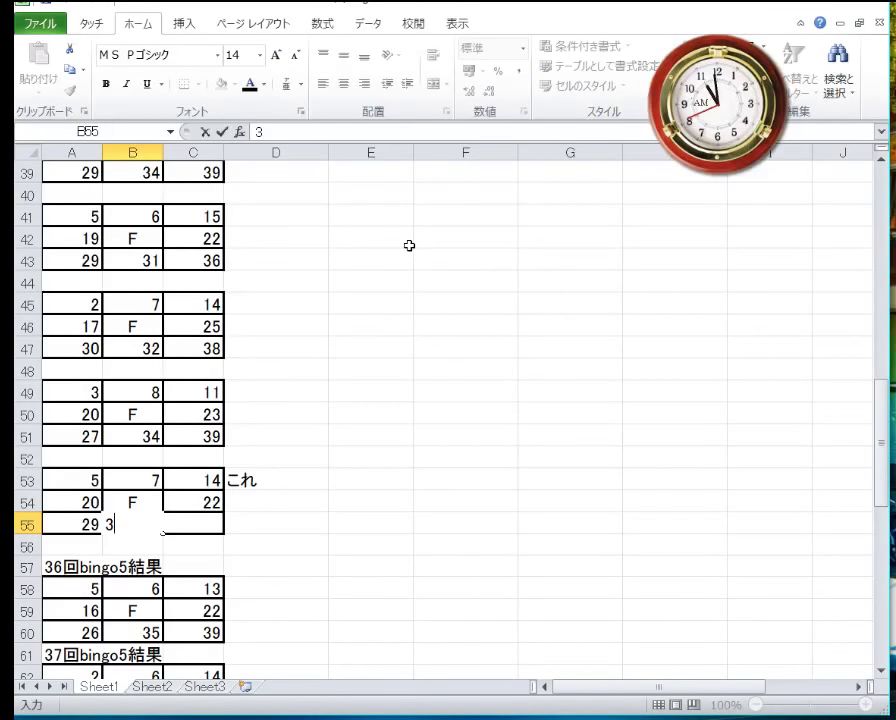
{"action": "type", "text": "4"}
{"action": "key", "text": "Tab"}
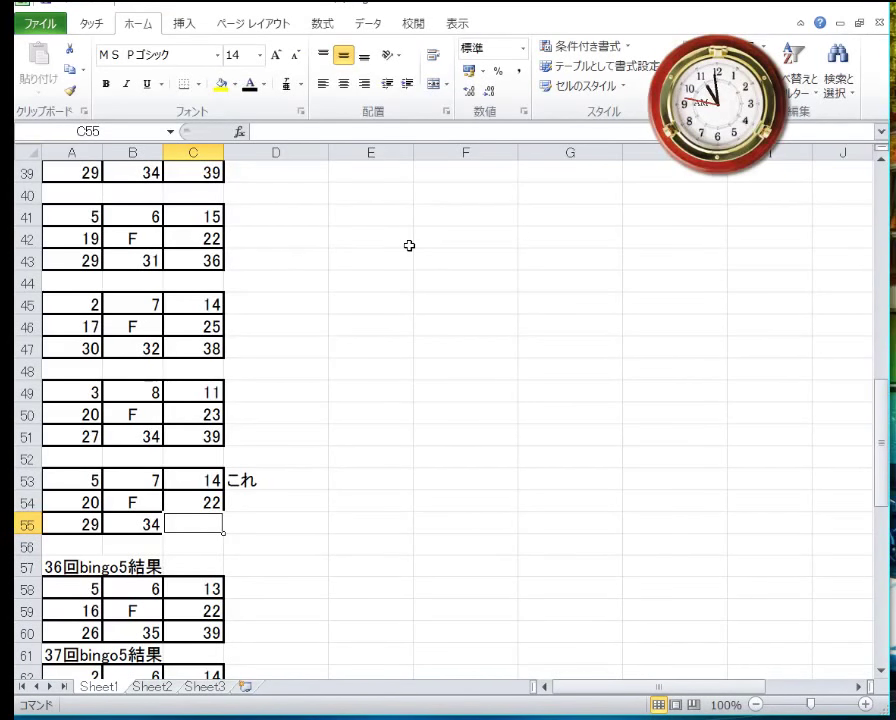
- Enter 36 in C55, the last cell in the bottom row of the grid marked これ
{"action": "type", "text": "36"}
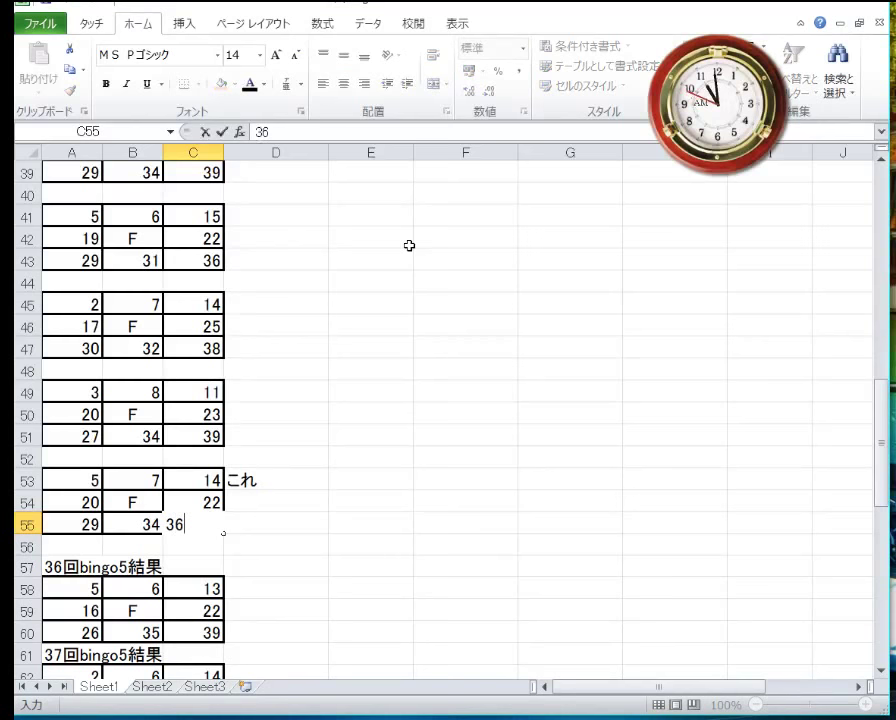
{"action": "key", "text": "Return"}
{"action": "key", "text": "Up"}
{"action": "key", "text": "Up"}
{"action": "key", "text": "Up"}
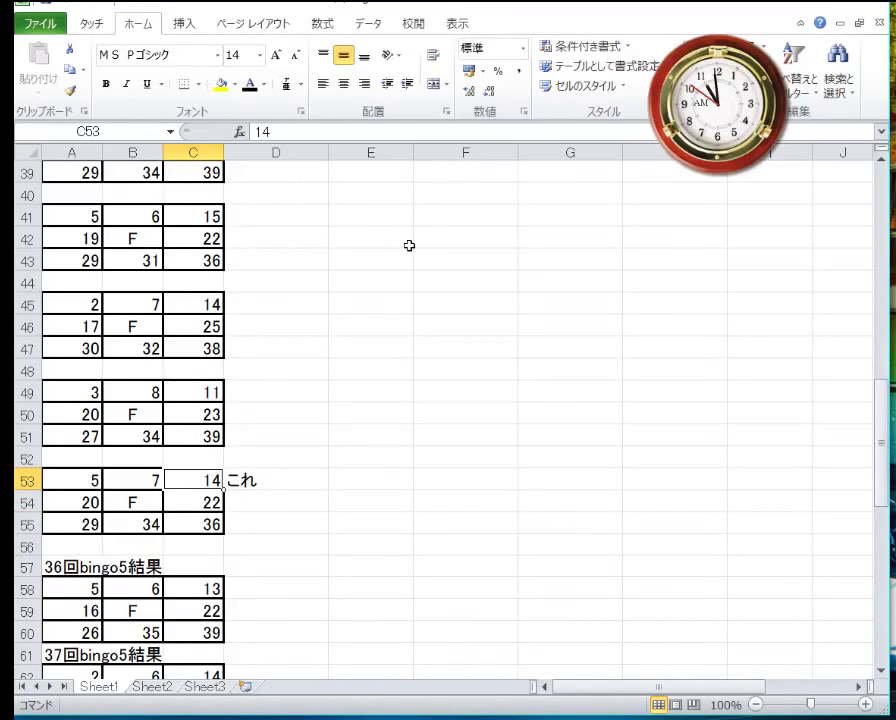